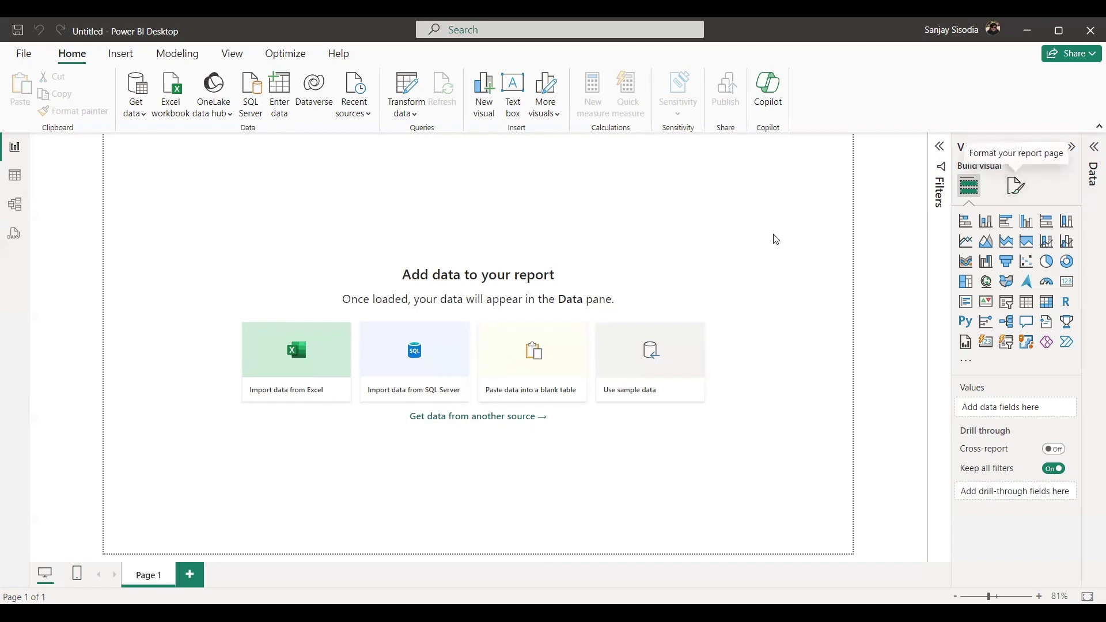
Set the page's canvas background colour to light pink, trying 0% transparency before settling on 54%.
{"action": "left_click", "coordinate": [1021, 196]}
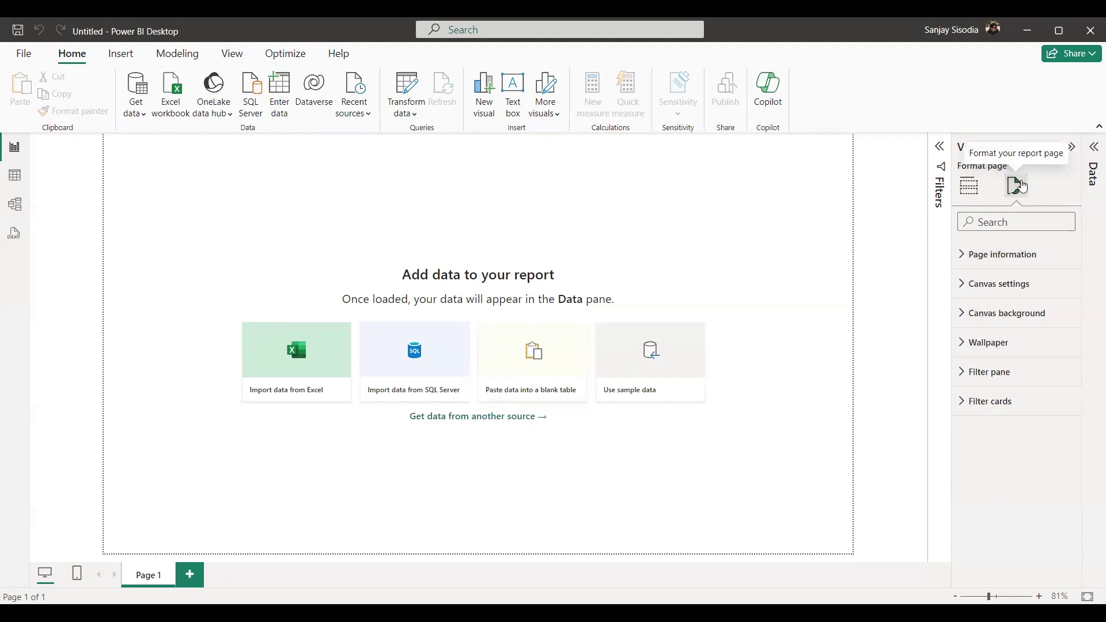
{"action": "left_click", "coordinate": [962, 318]}
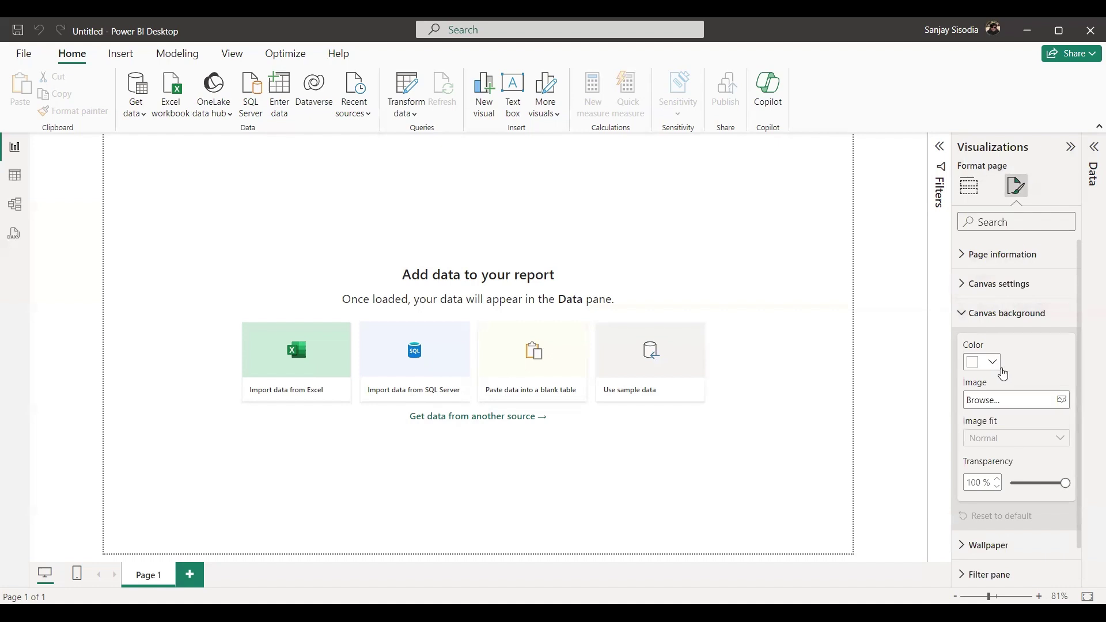
{"action": "left_click", "coordinate": [995, 364]}
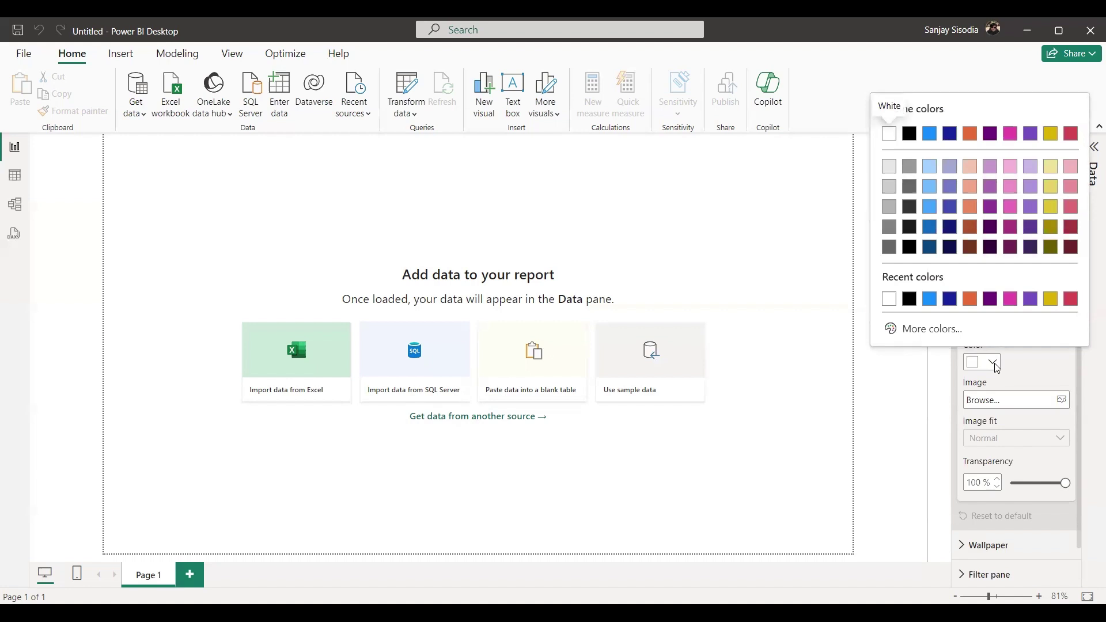
{"action": "left_click", "coordinate": [1011, 186]}
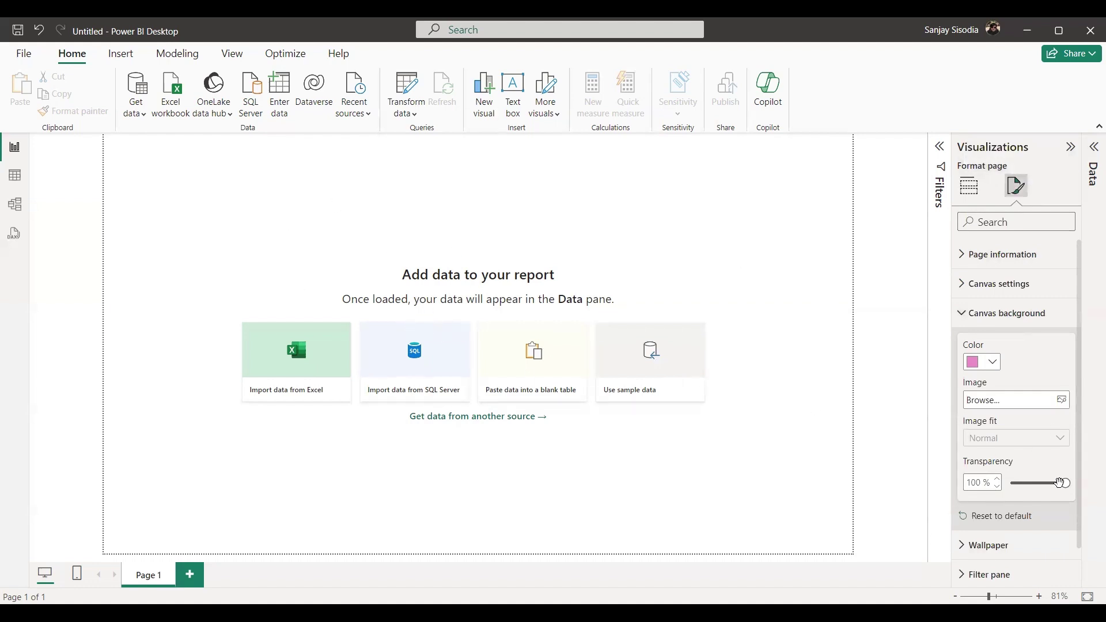
{"action": "left_click_drag", "start_coordinate": [1065, 483], "coordinate": [1007, 489]}
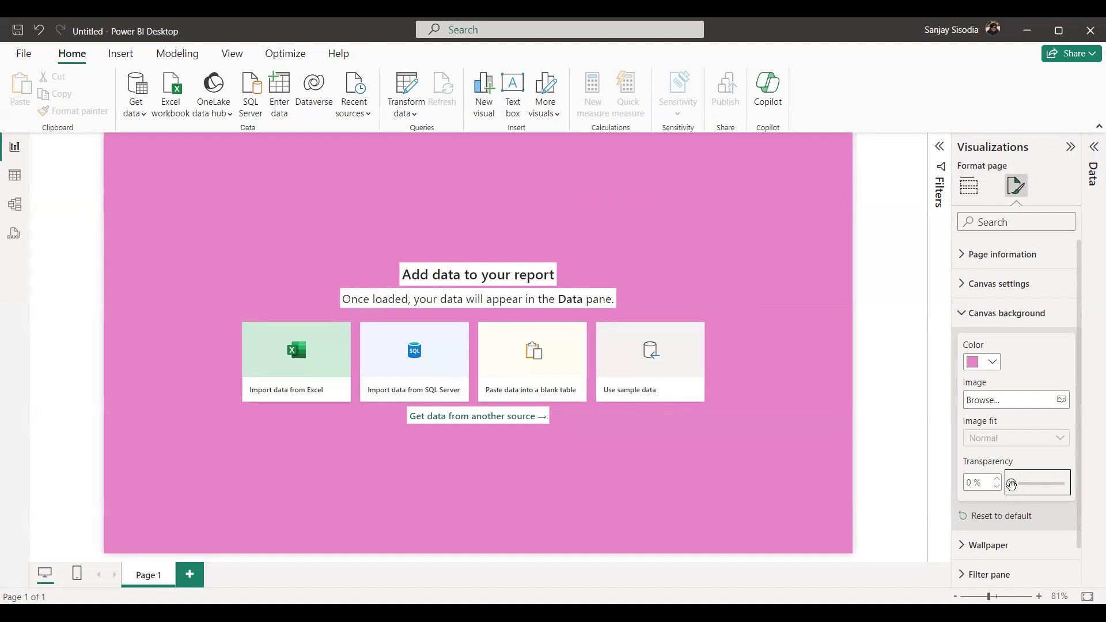
{"action": "left_click_drag", "start_coordinate": [1010, 483], "coordinate": [1041, 485]}
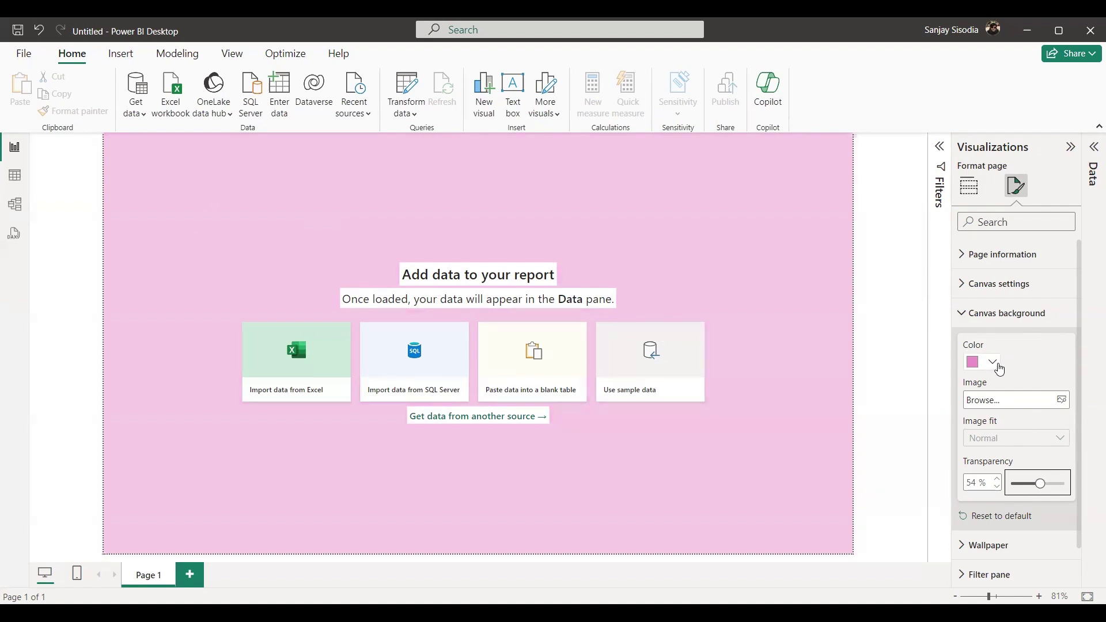
Change the canvas background colour to white and add the BG1 image from the Images folder of Banking Dash Board Files.
{"action": "left_click", "coordinate": [1001, 370]}
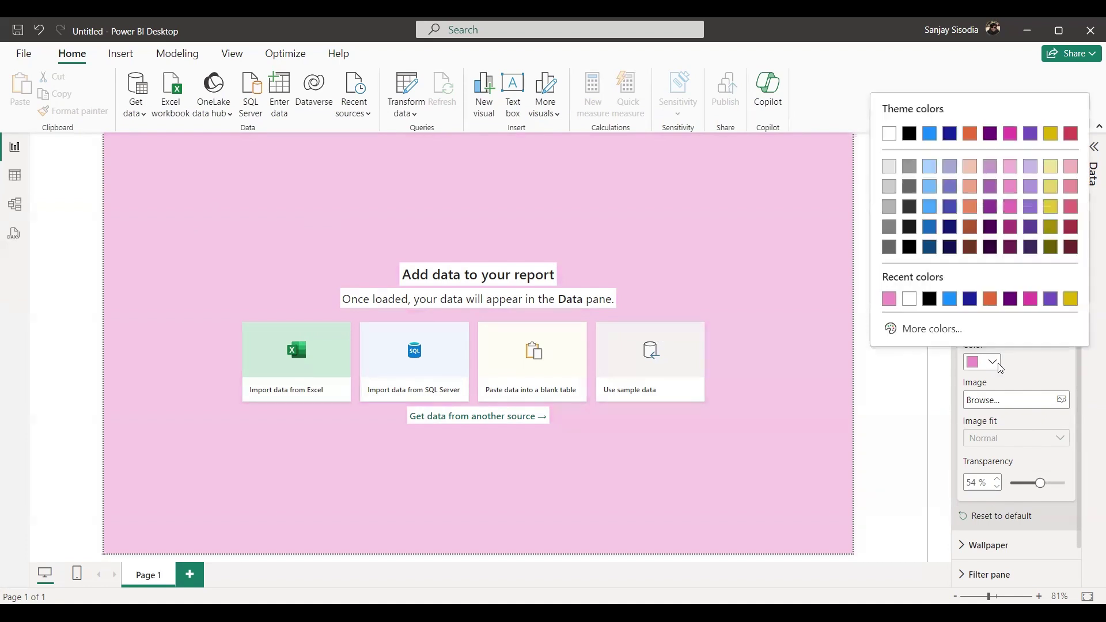
{"action": "left_click", "coordinate": [890, 134]}
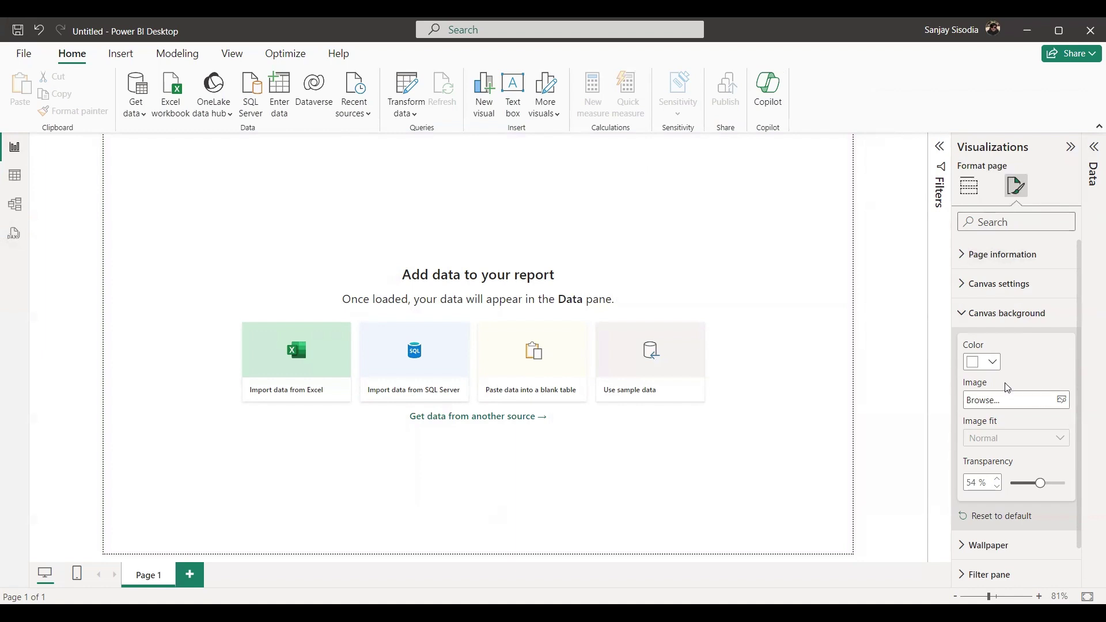
{"action": "left_click", "coordinate": [1064, 403]}
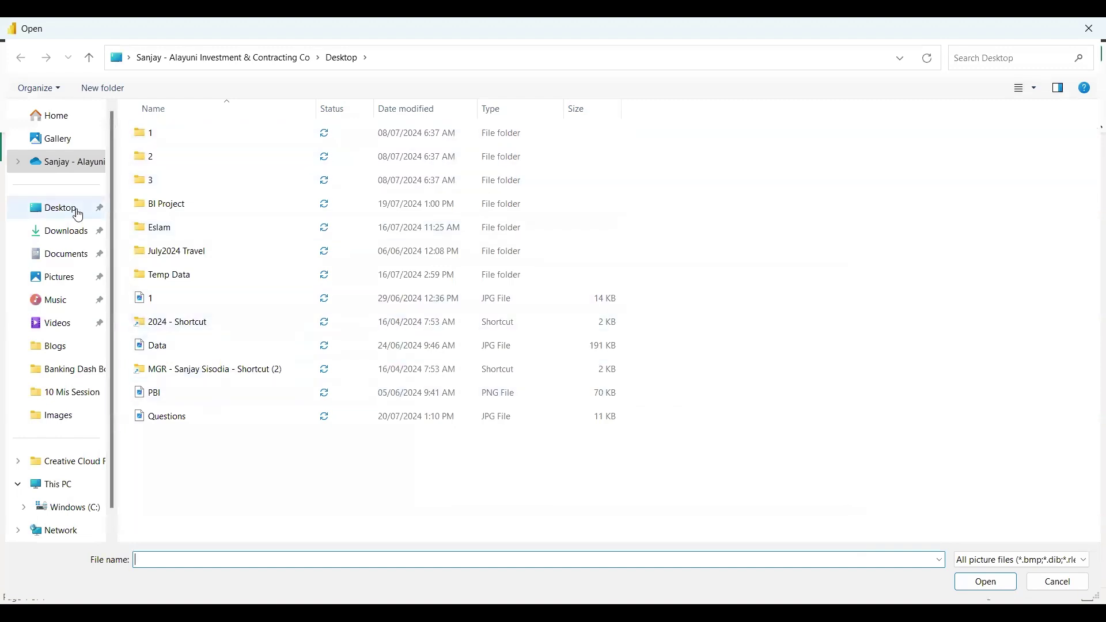
{"action": "left_click", "coordinate": [88, 370]}
{"action": "double_click", "coordinate": [176, 125]}
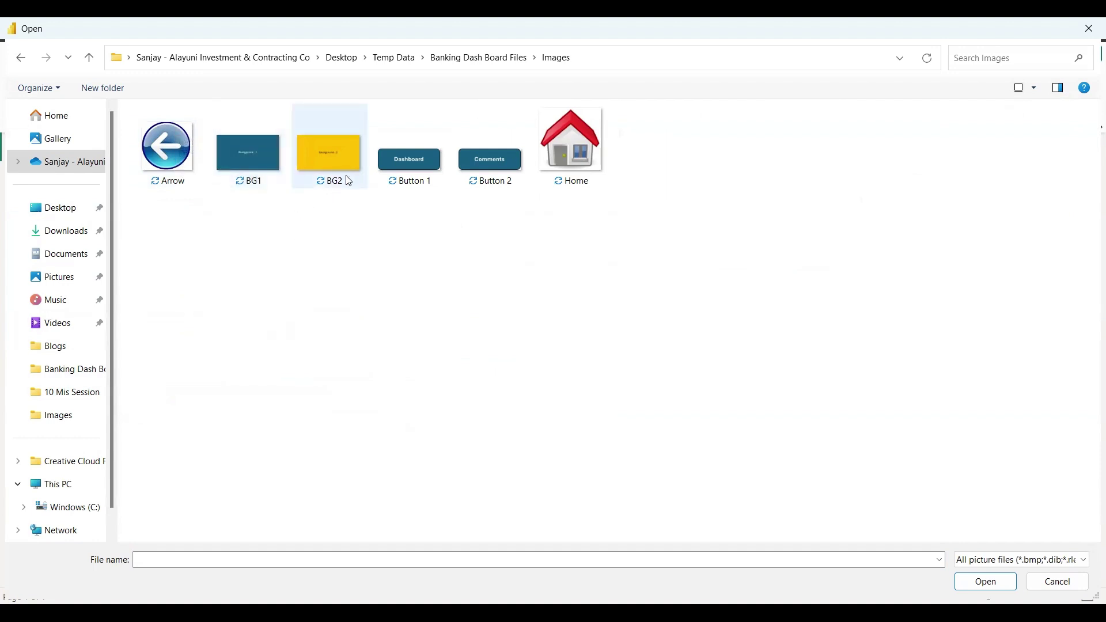
{"action": "left_click", "coordinate": [269, 178]}
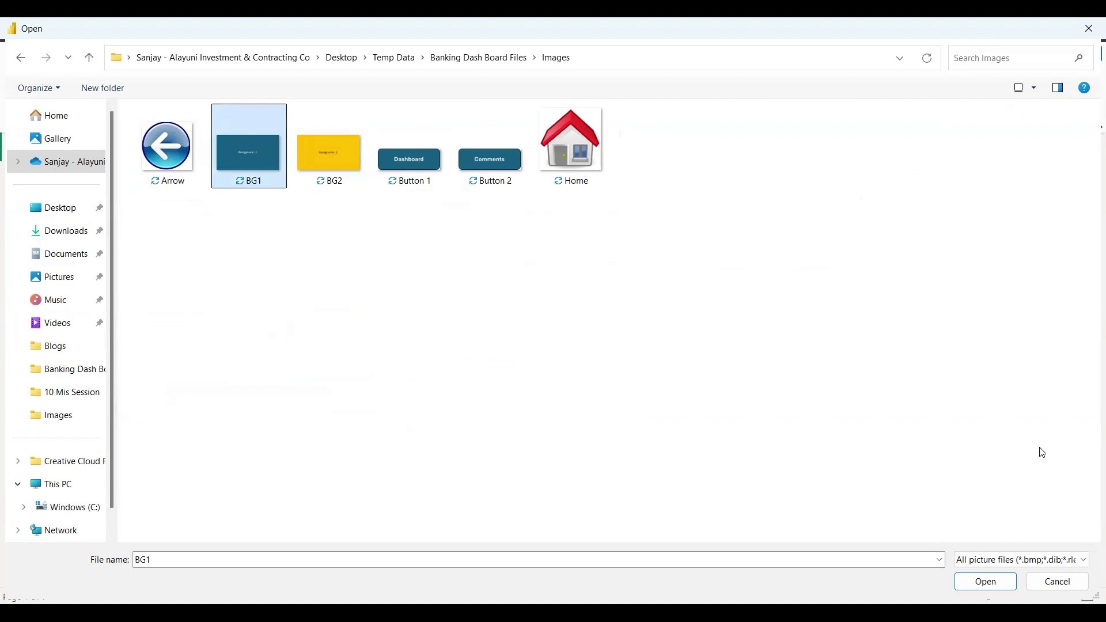
{"action": "left_click", "coordinate": [987, 584]}
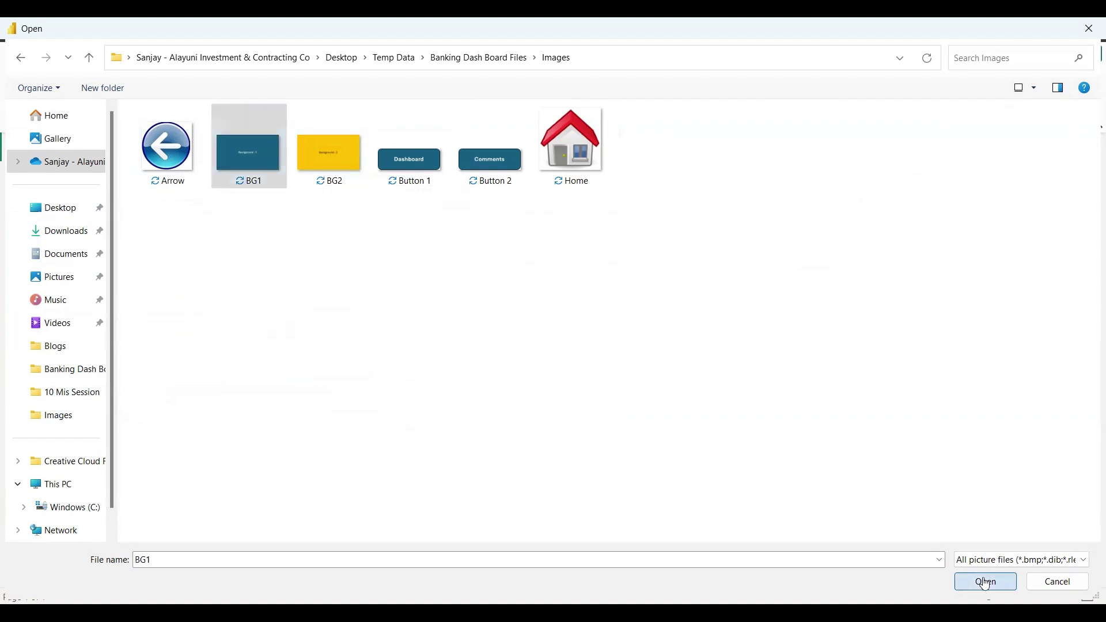
{"action": "left_click", "coordinate": [988, 584]}
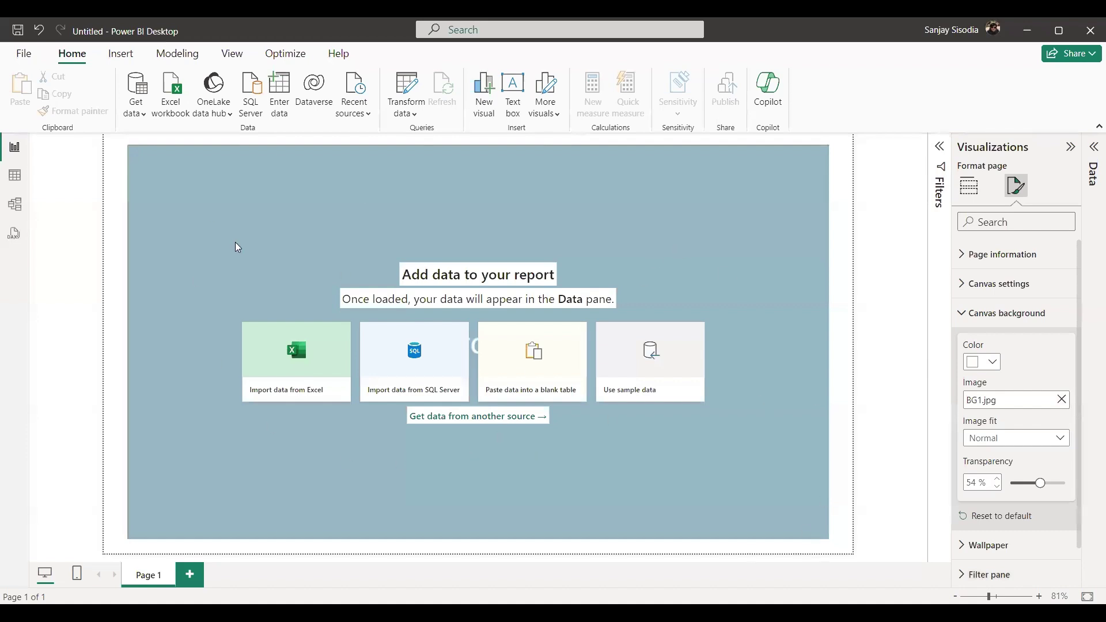
{"action": "left_click", "coordinate": [217, 235]}
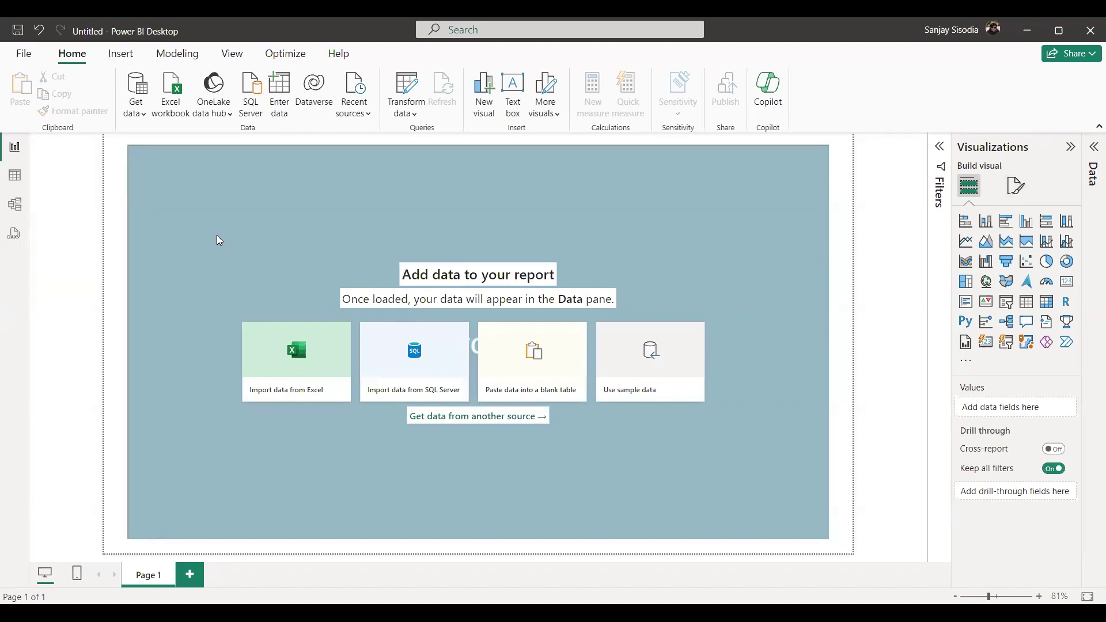
Remove the BG1 image from the canvas background and load BG2 in its place.
{"action": "left_click", "coordinate": [1017, 185]}
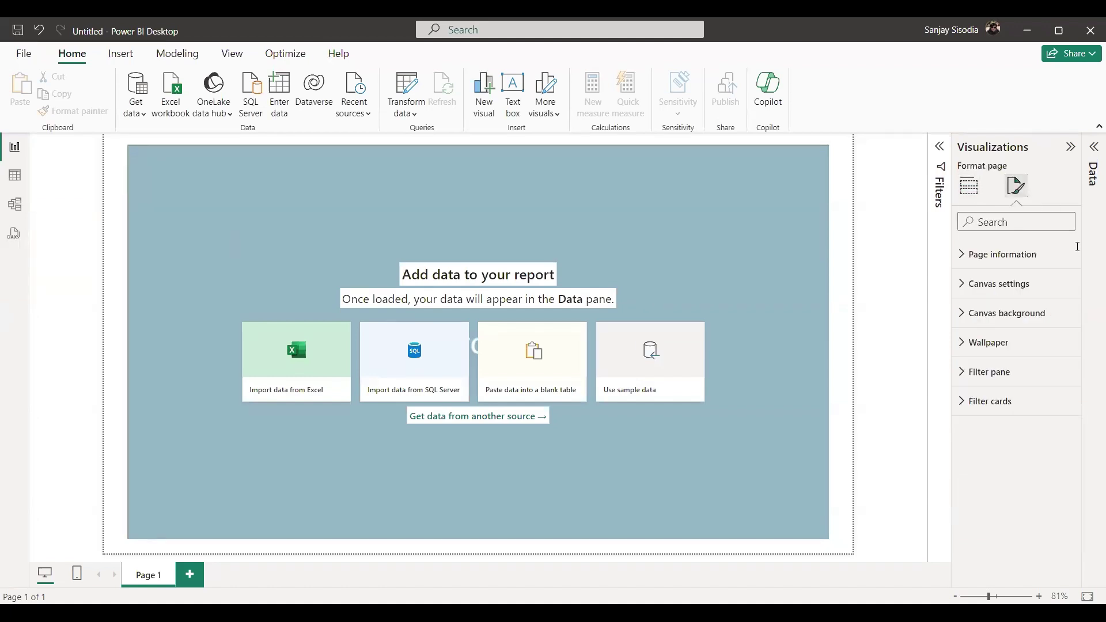
{"action": "left_click", "coordinate": [968, 314]}
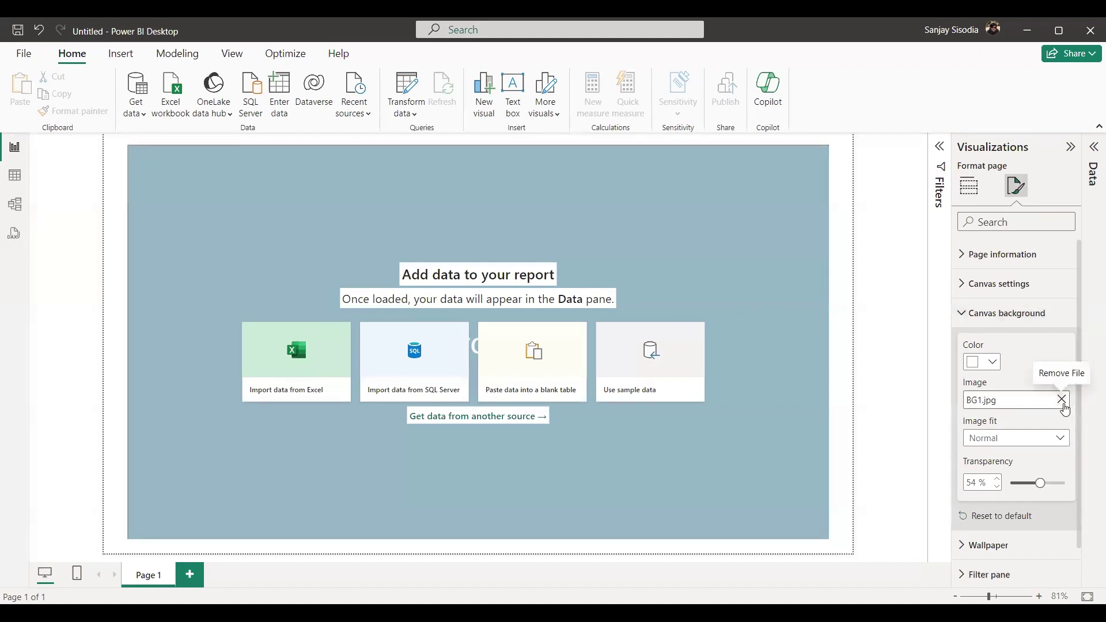
{"action": "left_click", "coordinate": [1062, 400]}
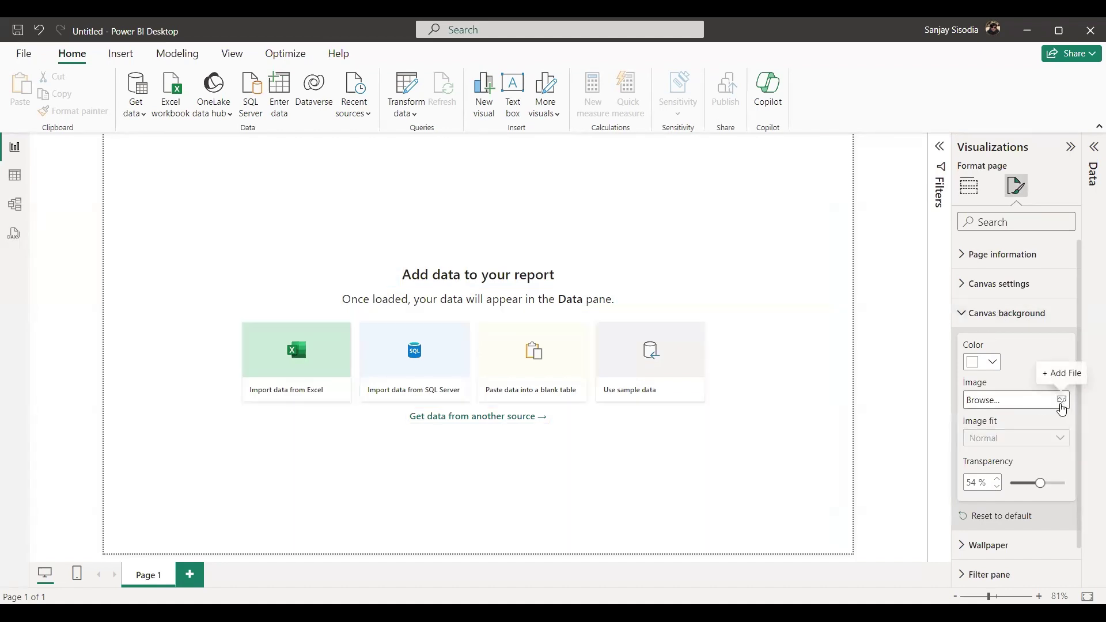
{"action": "left_click", "coordinate": [1064, 402]}
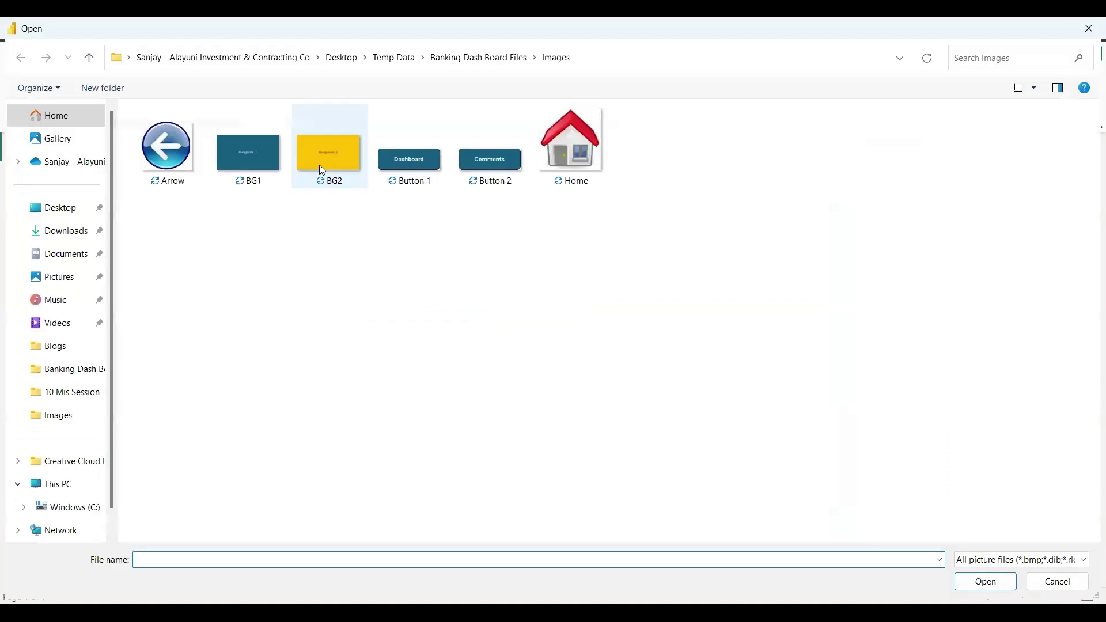
{"action": "left_click", "coordinate": [319, 164]}
{"action": "left_click", "coordinate": [986, 582]}
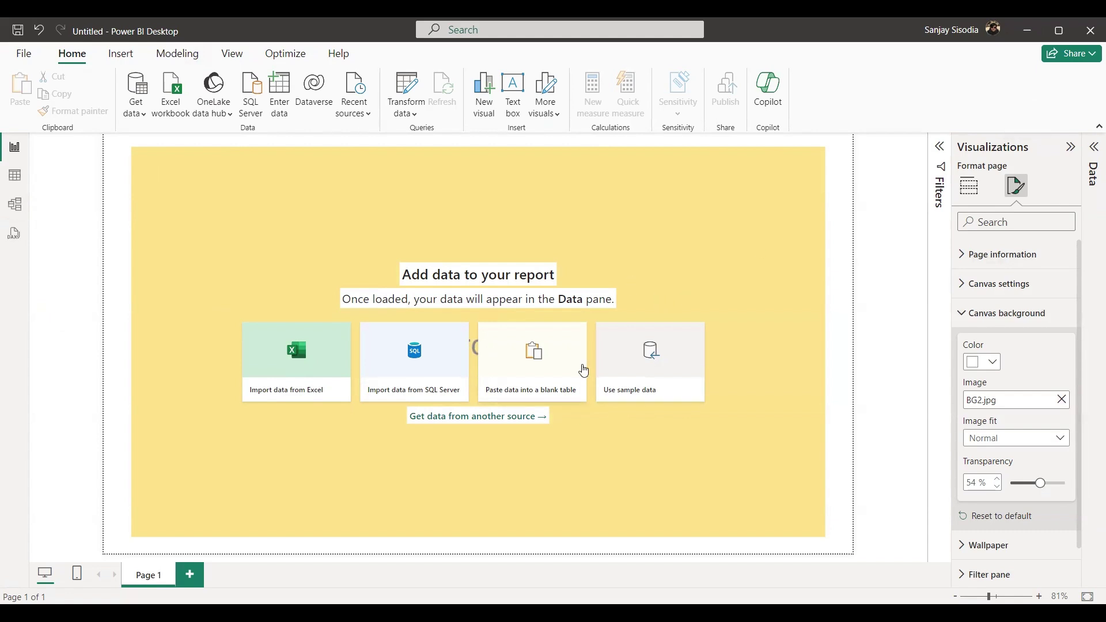
{"action": "left_click", "coordinate": [421, 449]}
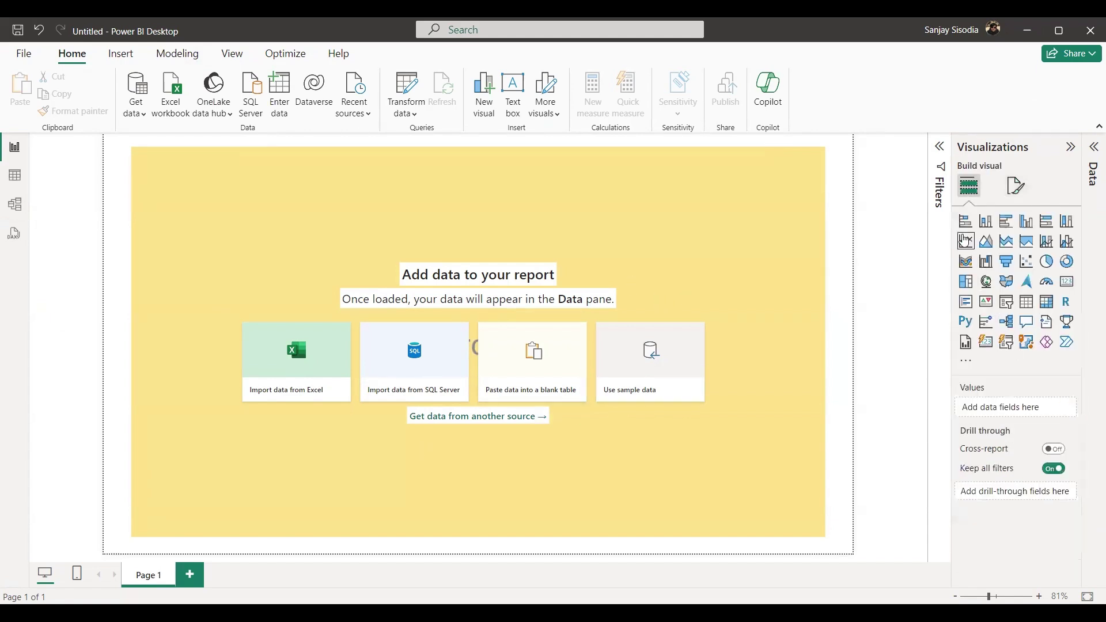
Insert a rounded rectangle, shrink it to a small button-like size, and place it inside the background's upper-left corner.
{"action": "left_click", "coordinate": [128, 51]}
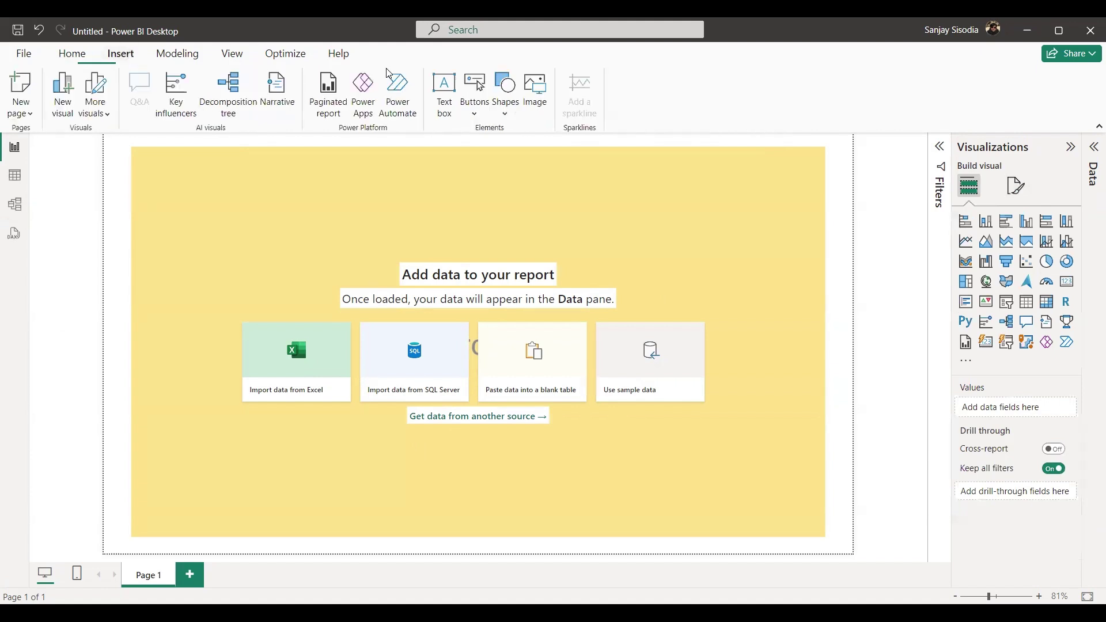
{"action": "left_click", "coordinate": [506, 112]}
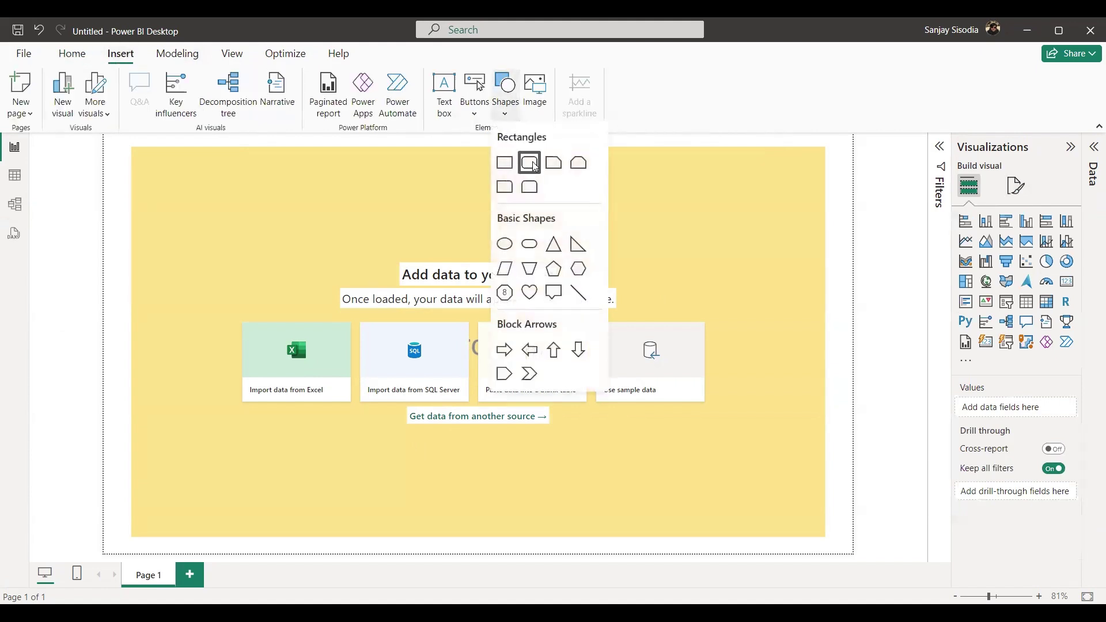
{"action": "left_click", "coordinate": [530, 163]}
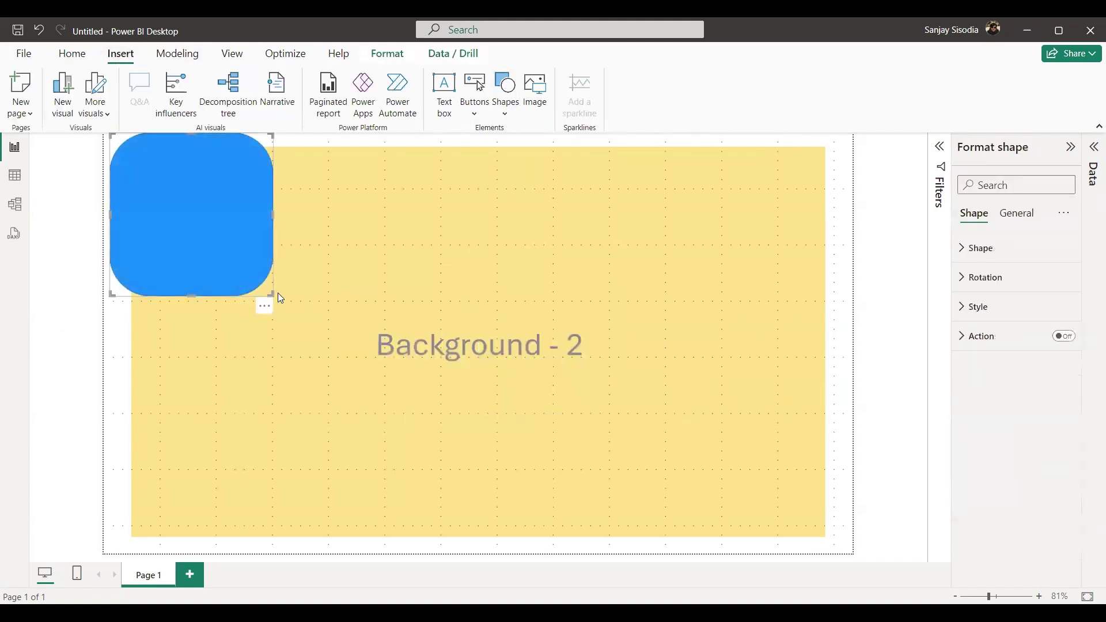
{"action": "left_click_drag", "start_coordinate": [272, 295], "coordinate": [213, 200]}
{"action": "left_click_drag", "start_coordinate": [167, 149], "coordinate": [232, 200]}
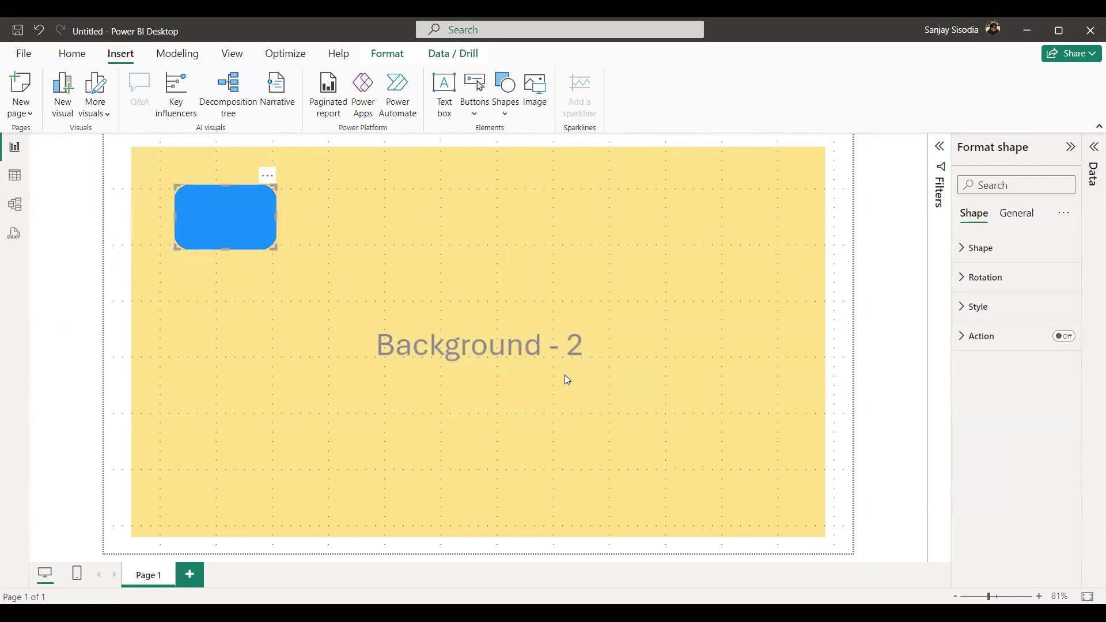
{"action": "left_click", "coordinate": [1015, 219]}
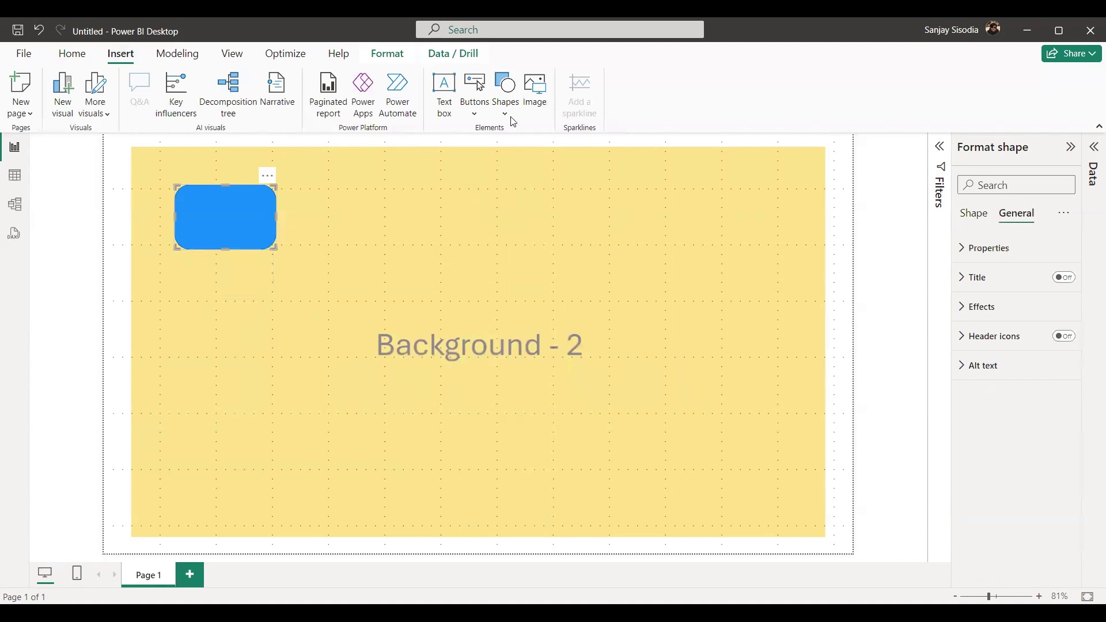
{"action": "left_click", "coordinate": [492, 165]}
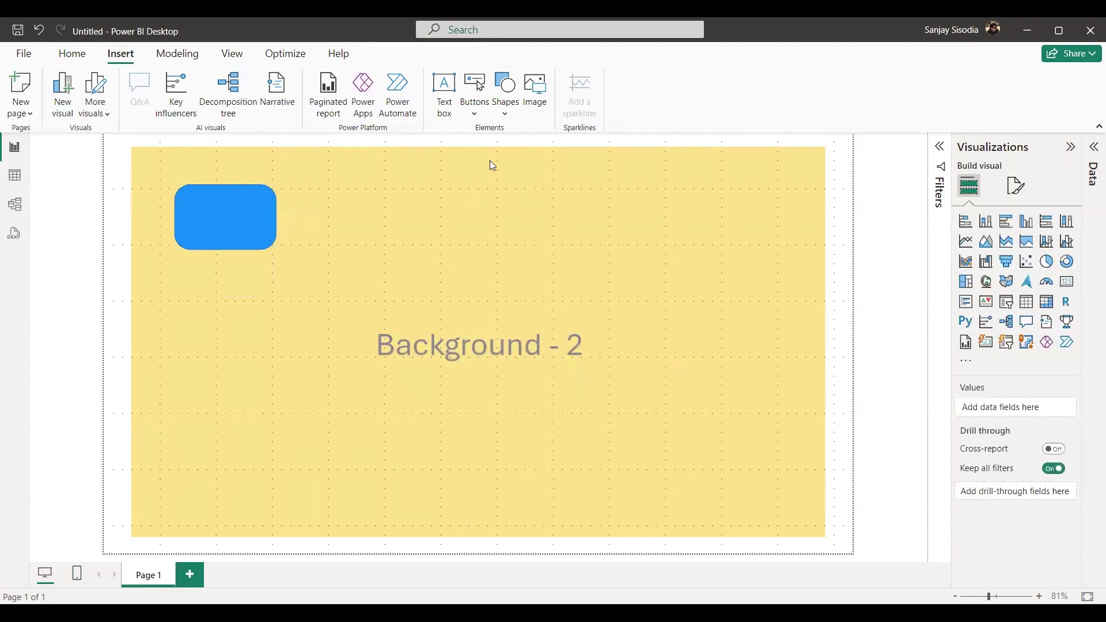
Replace the BG2 canvas background image with BG1 and adjust its transparency to 0%, then to 81%.
{"action": "left_click", "coordinate": [1017, 185]}
{"action": "left_click", "coordinate": [959, 318]}
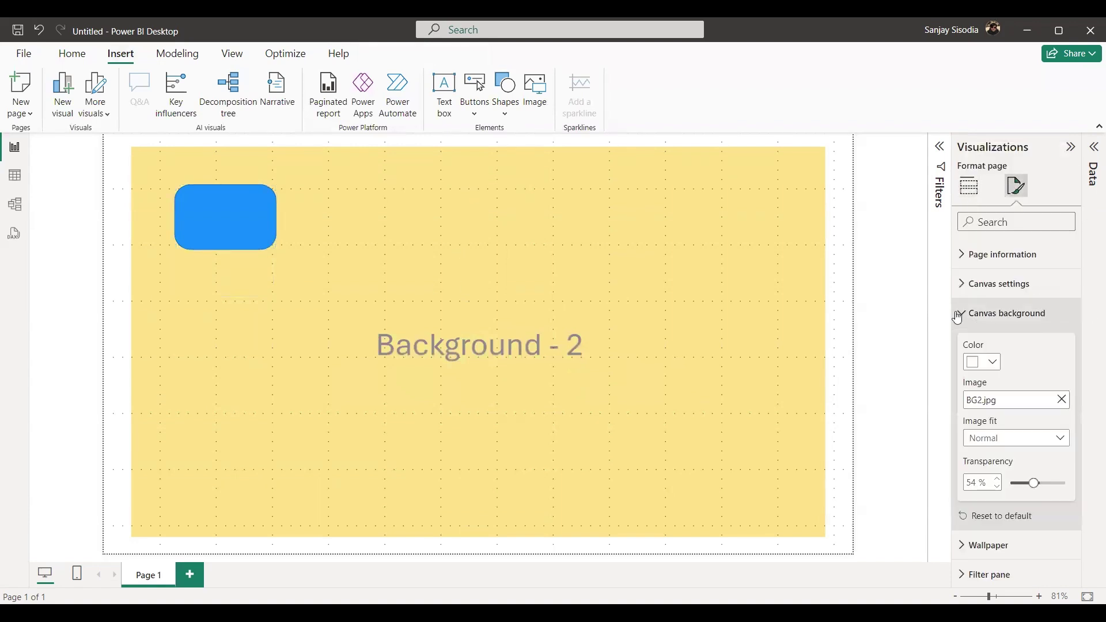
{"action": "left_click", "coordinate": [1061, 400]}
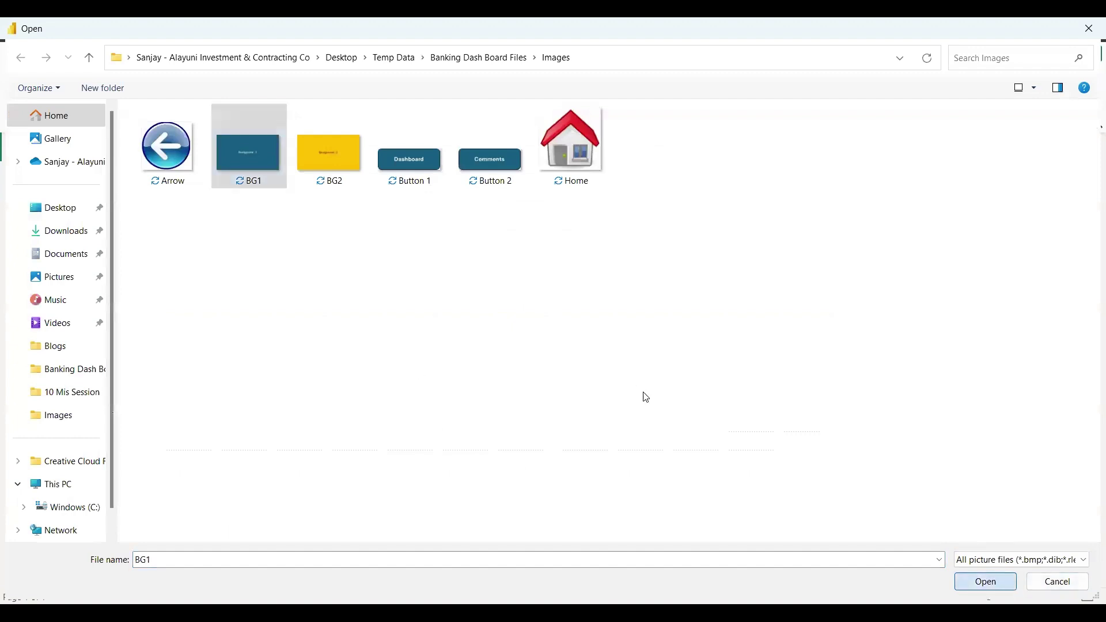
{"action": "key", "text": "Return"}
{"action": "left_click_drag", "start_coordinate": [1042, 484], "coordinate": [1009, 486]}
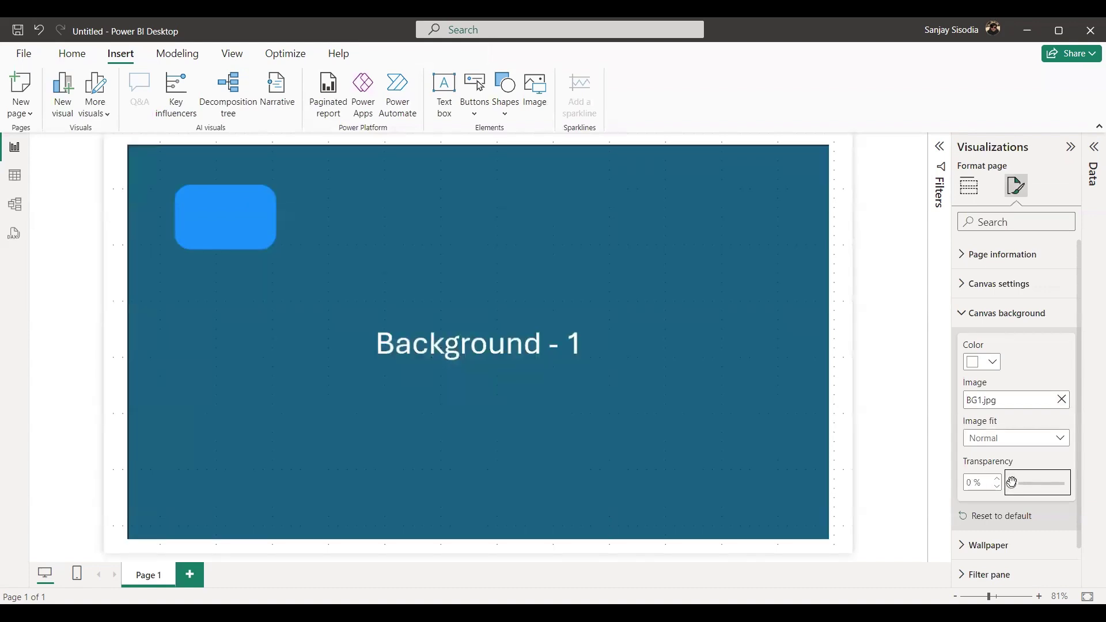
{"action": "left_click_drag", "start_coordinate": [1013, 482], "coordinate": [1055, 484]}
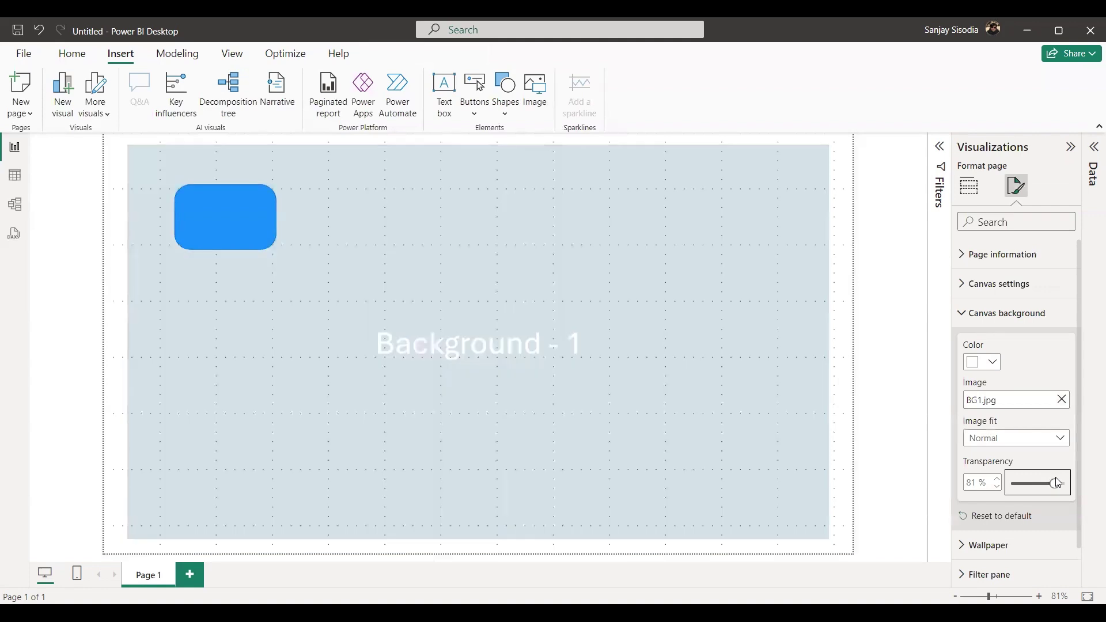
Replace the BG1 canvas background image with Background 1 from the Banking Dash Board Files folder.
{"action": "left_click", "coordinate": [1062, 399]}
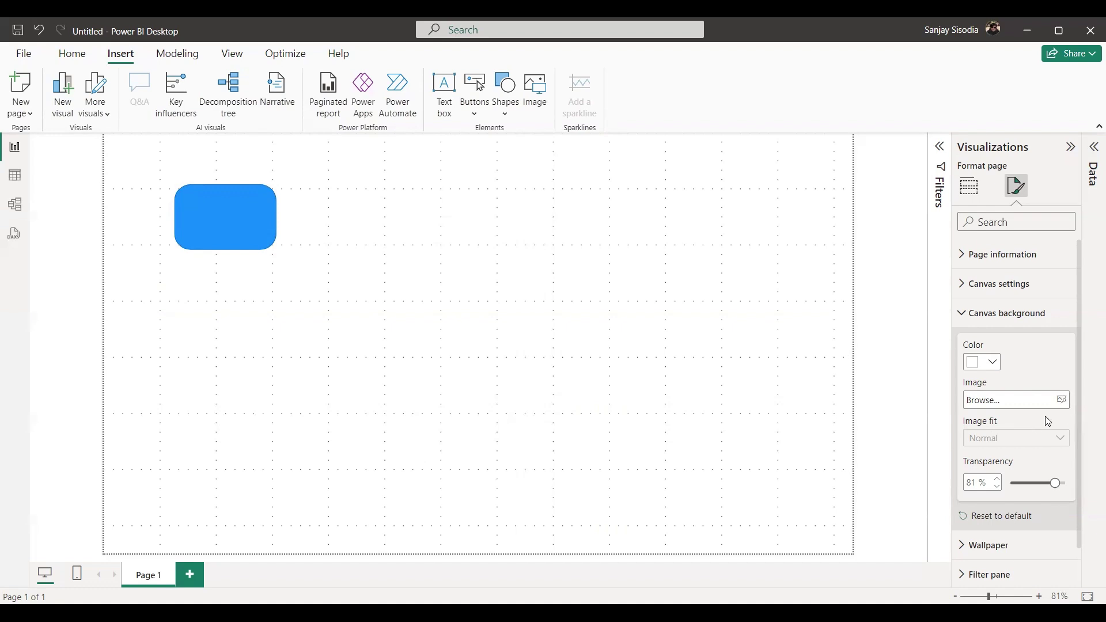
{"action": "left_click", "coordinate": [1062, 400]}
{"action": "left_click", "coordinate": [469, 57]}
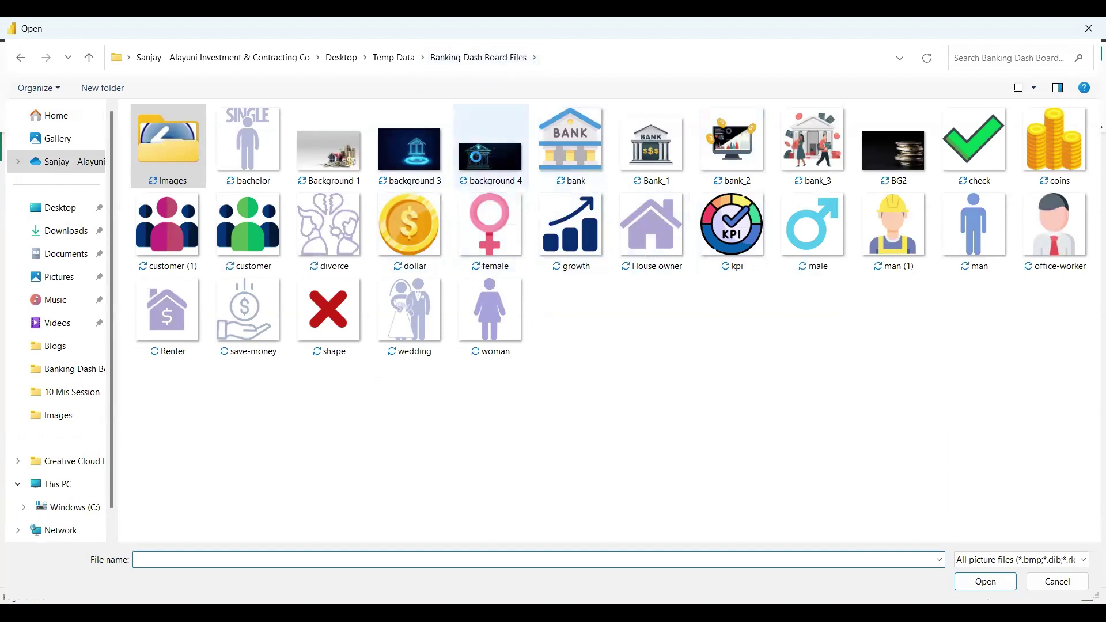
{"action": "left_click", "coordinate": [330, 147]}
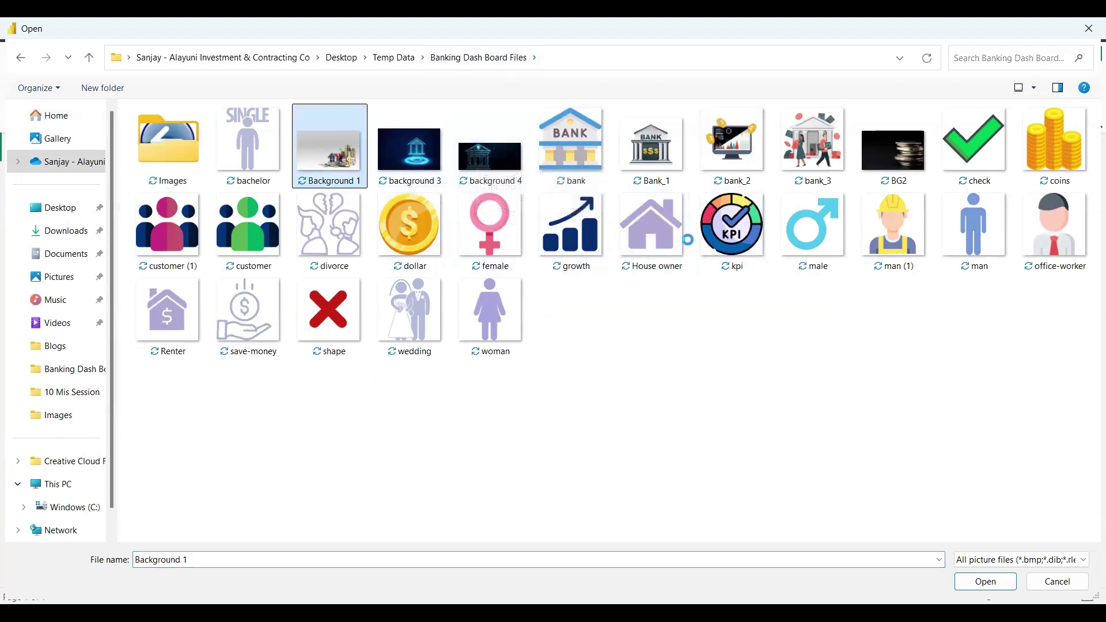
{"action": "left_click", "coordinate": [1000, 582]}
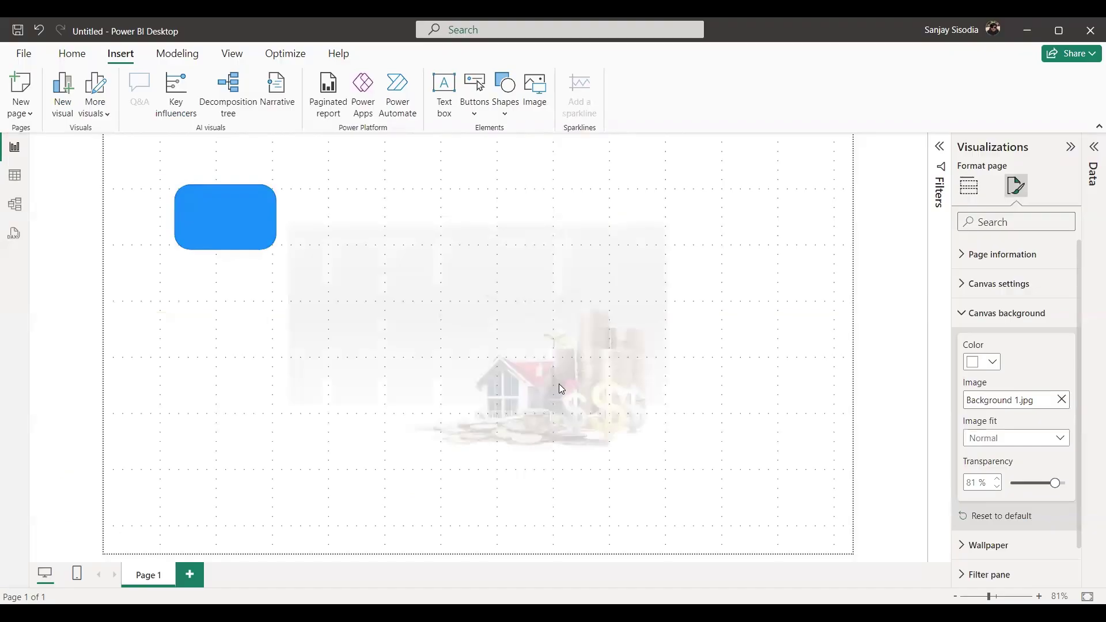
{"action": "left_click", "coordinate": [559, 384]}
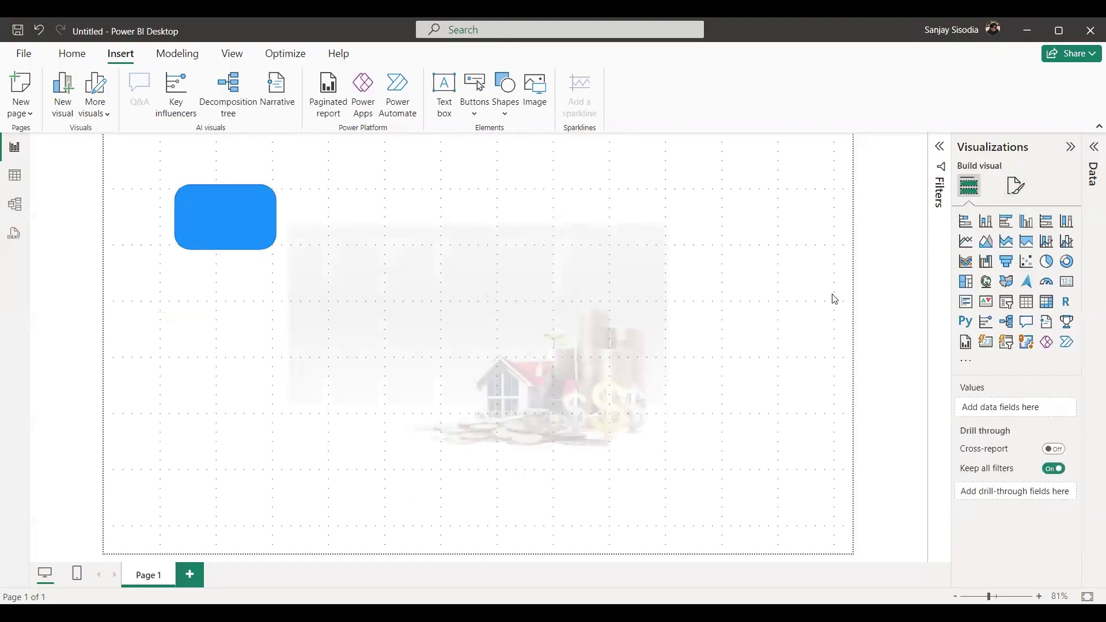
Set the Background 1 canvas background image's transparency to 0% and its image fit to Fit.
{"action": "left_click", "coordinate": [1016, 185]}
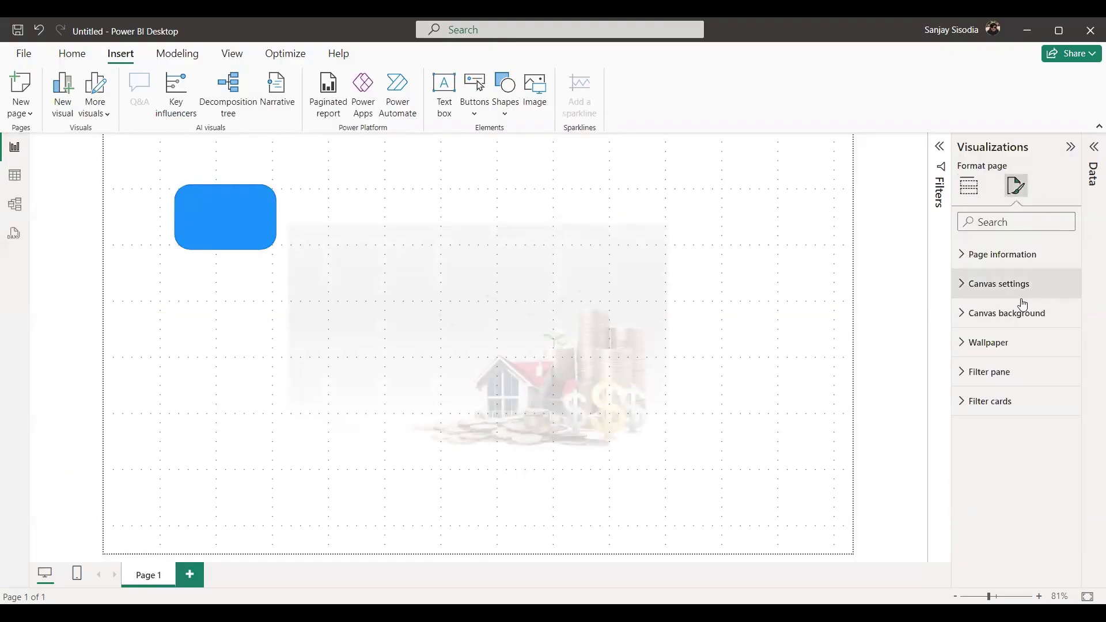
{"action": "left_click", "coordinate": [959, 313]}
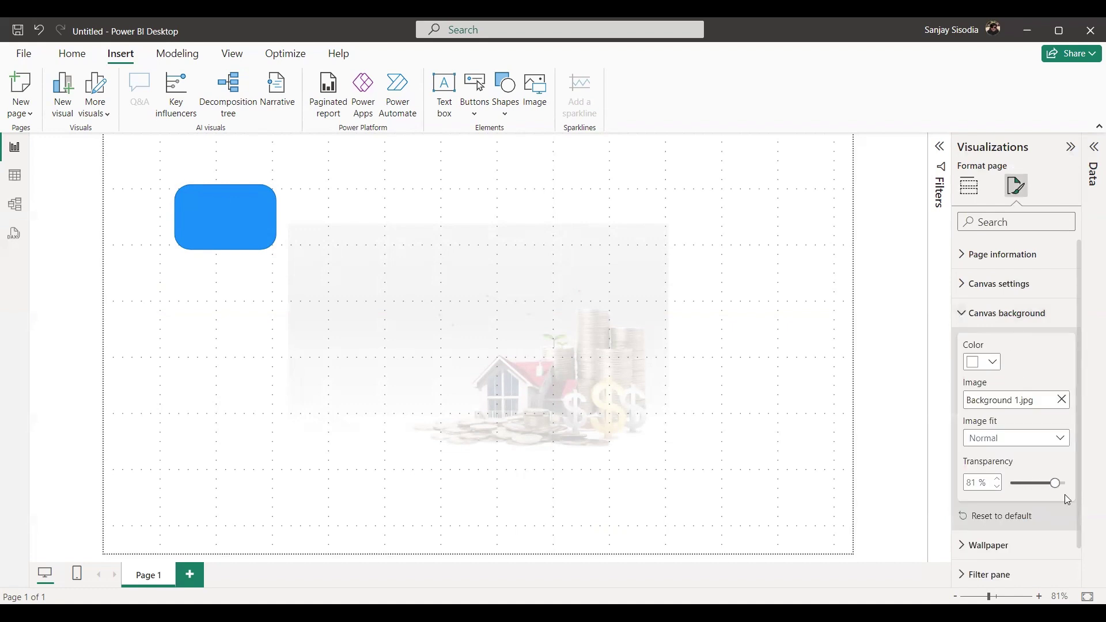
{"action": "left_click_drag", "start_coordinate": [1056, 483], "coordinate": [1009, 484]}
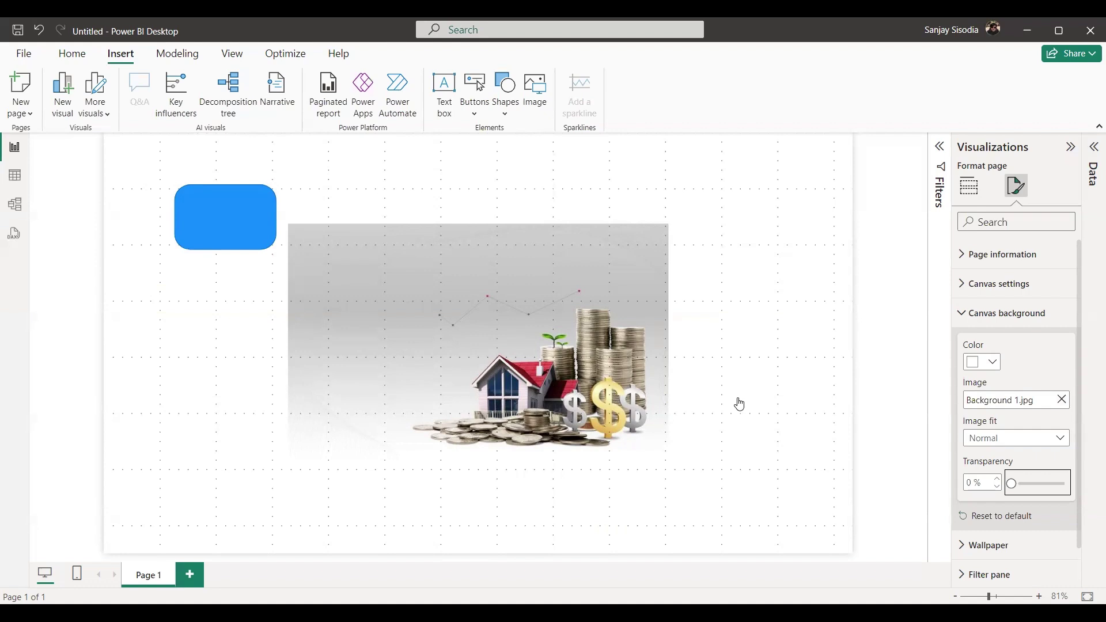
{"action": "left_click", "coordinate": [1064, 441]}
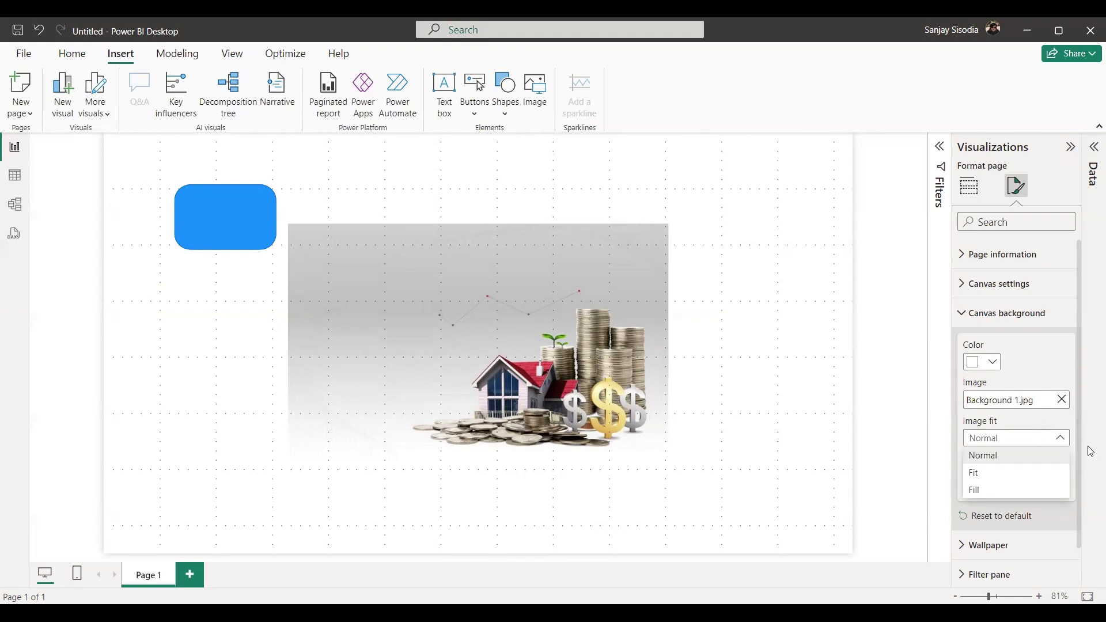
{"action": "left_click", "coordinate": [984, 476]}
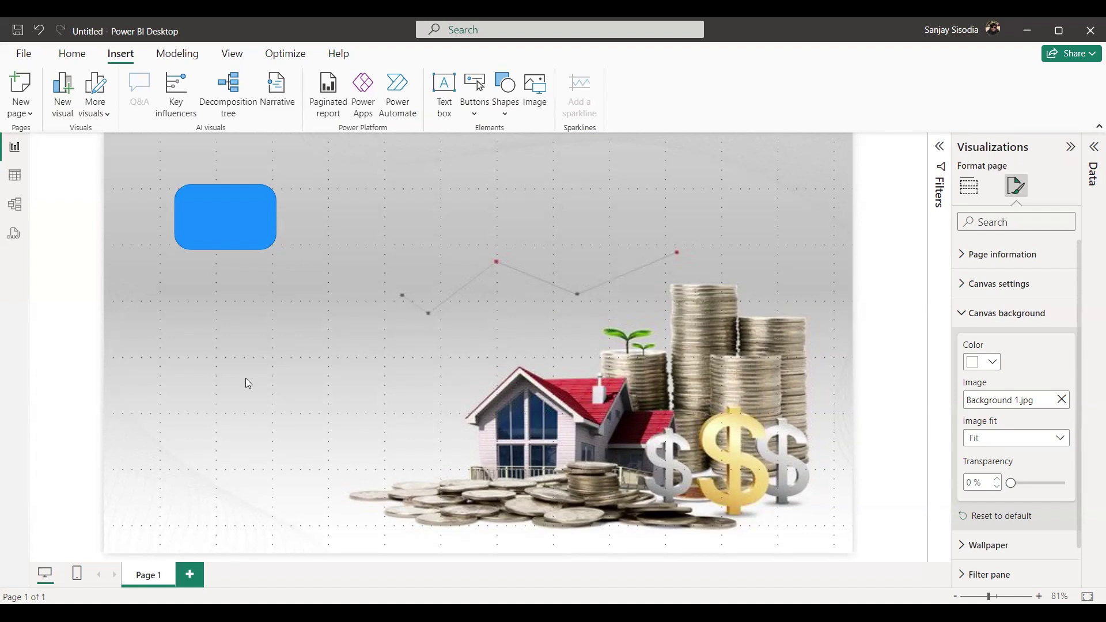
Add six blank pages, Page 2 through Page 7, to the report.
{"action": "left_click", "coordinate": [190, 585]}
{"action": "left_click", "coordinate": [249, 582]}
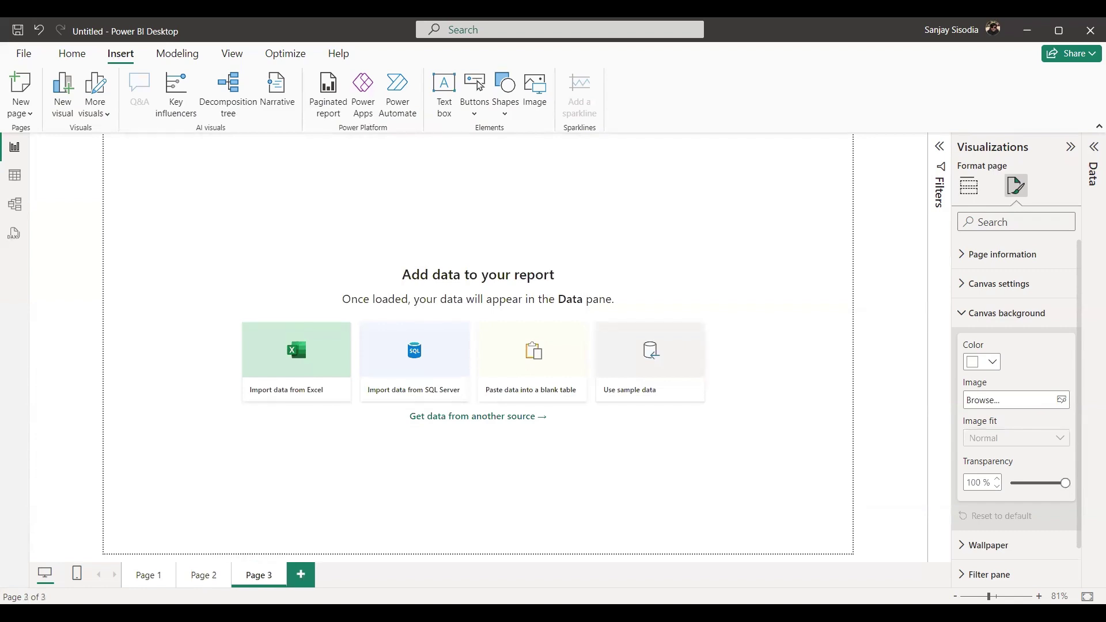
{"action": "left_click", "coordinate": [301, 575]}
{"action": "left_click", "coordinate": [356, 576]}
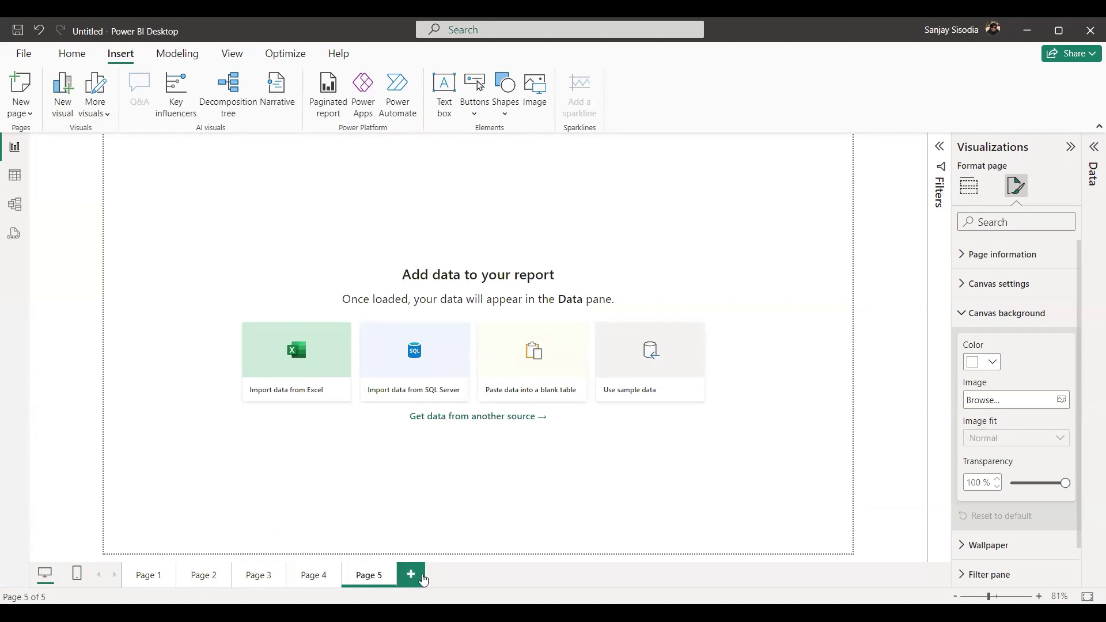
{"action": "left_click", "coordinate": [424, 579]}
{"action": "left_click", "coordinate": [468, 578]}
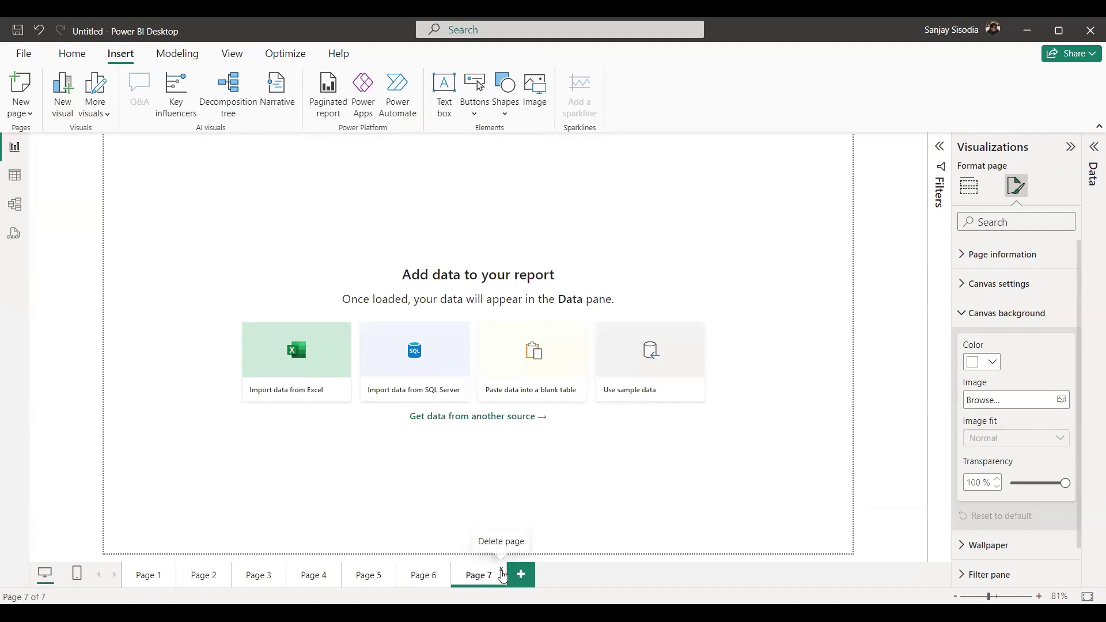
Delete Page 7 and Page 6 from the report, confirming each deletion.
{"action": "left_click", "coordinate": [502, 570]}
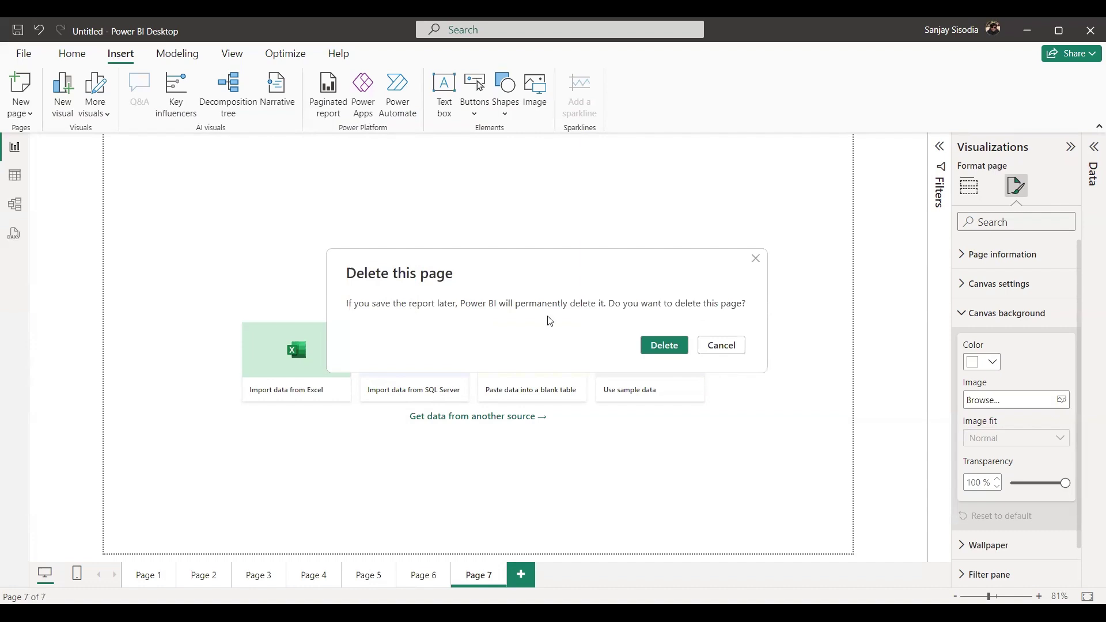
{"action": "left_click", "coordinate": [659, 351]}
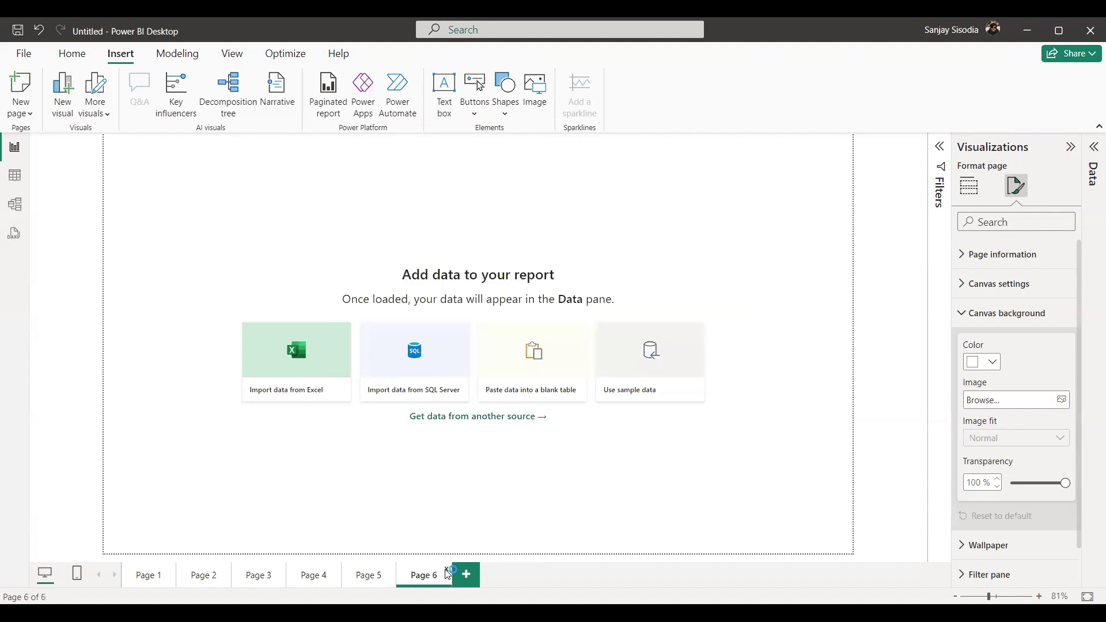
{"action": "left_click", "coordinate": [453, 571]}
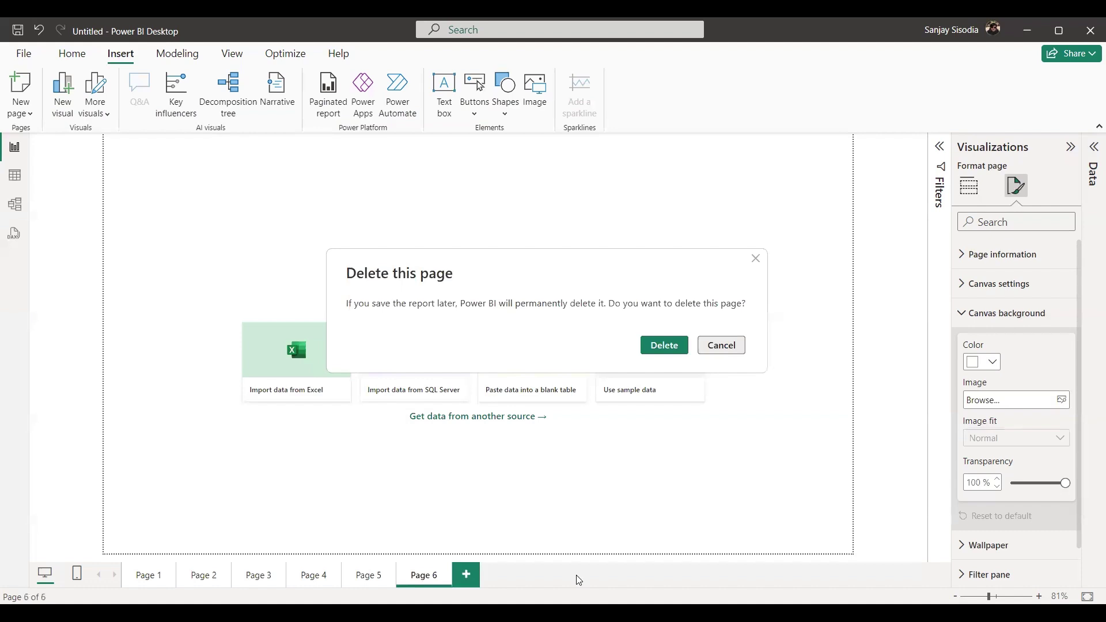
{"action": "key", "text": "Escape"}
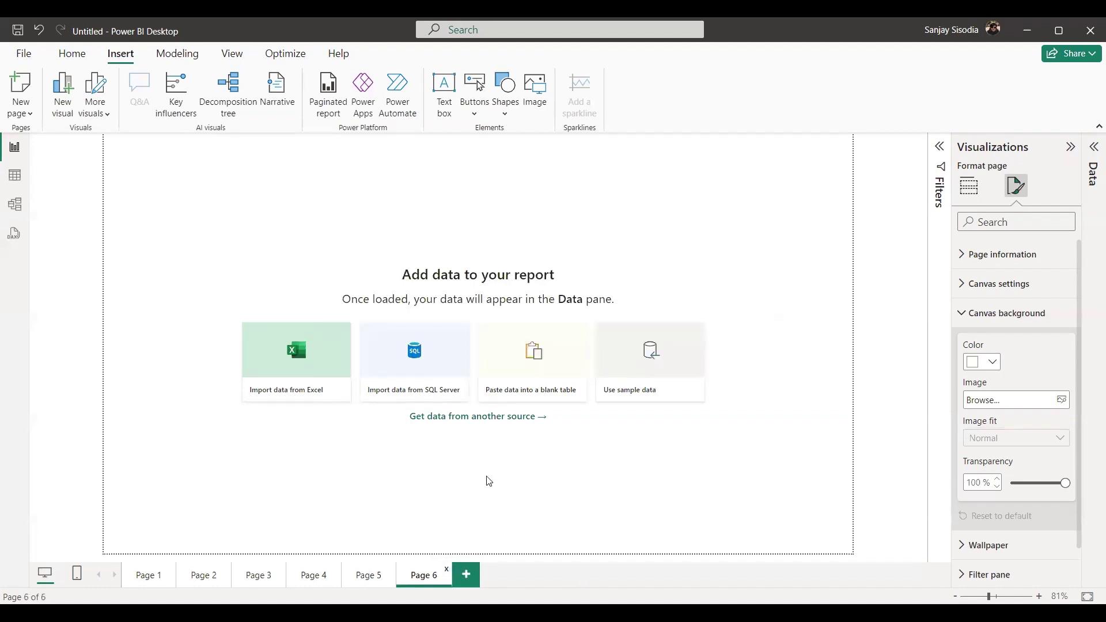
{"action": "key", "text": "Delete"}
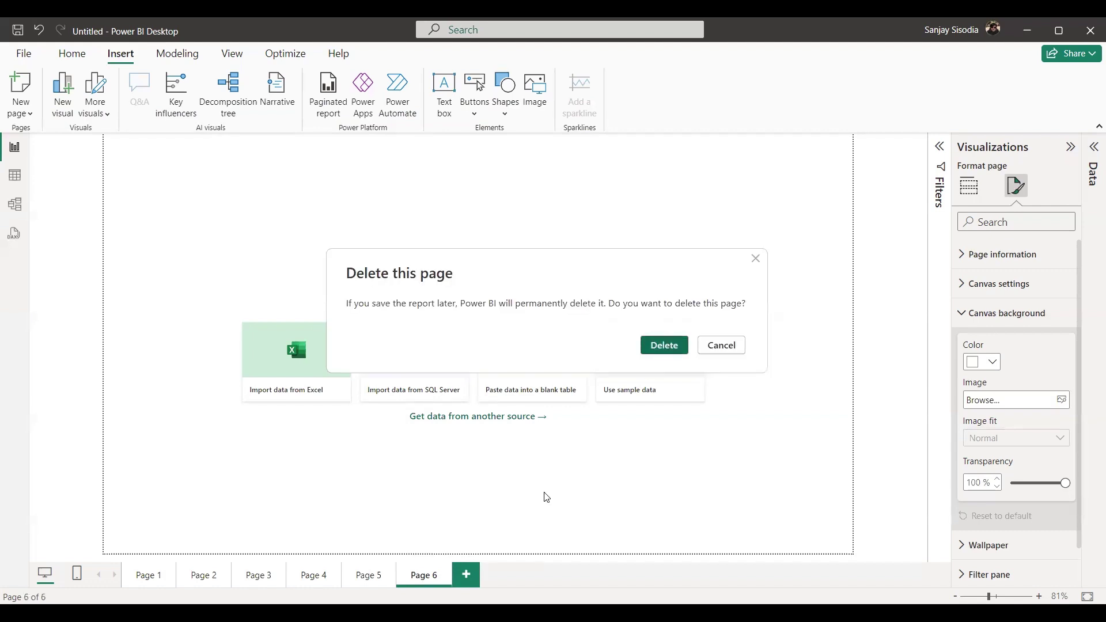
{"action": "key", "text": "Return"}
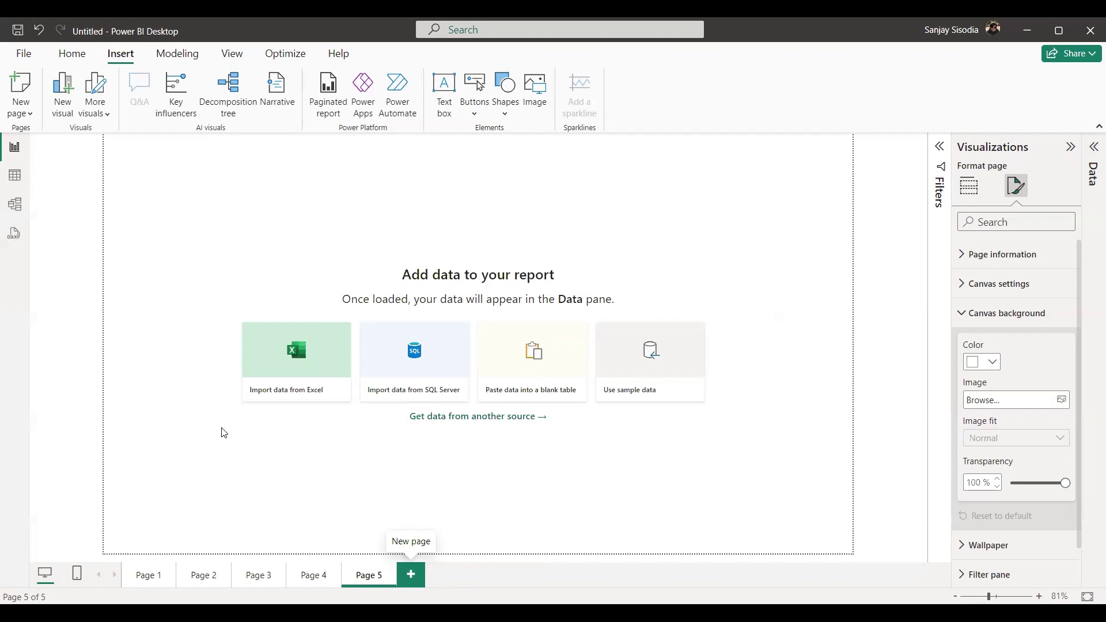
{"action": "left_click", "coordinate": [193, 581]}
{"action": "left_click", "coordinate": [272, 582]}
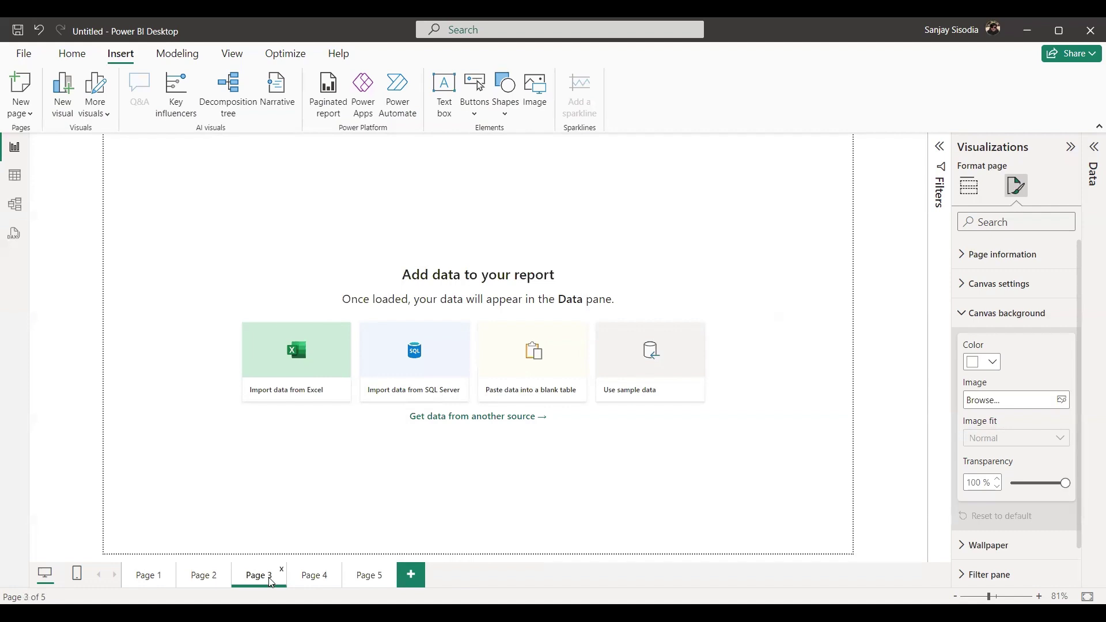
{"action": "left_click", "coordinate": [148, 581]}
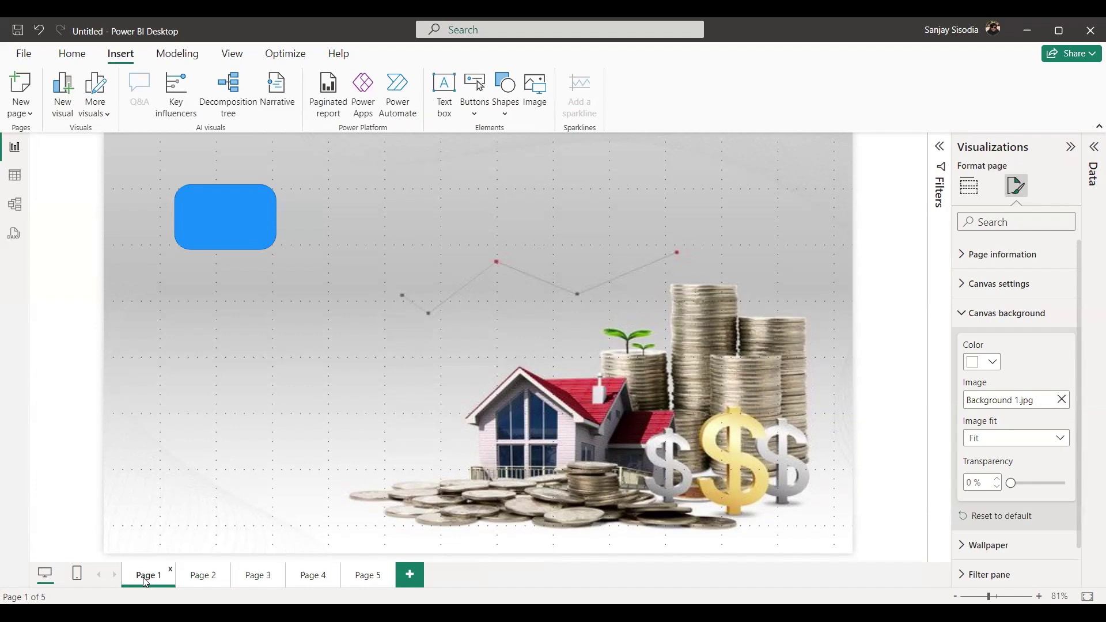
Rename Page 2 as Dashboard.
{"action": "left_click", "coordinate": [203, 575]}
{"action": "right_click", "coordinate": [216, 579]}
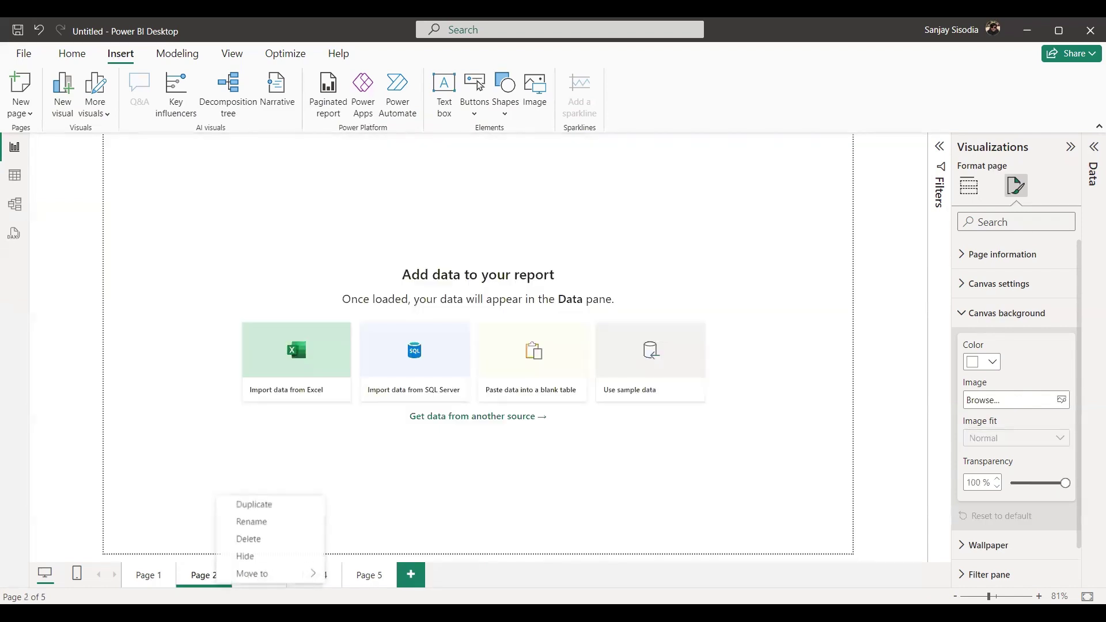
{"action": "left_click", "coordinate": [268, 525]}
{"action": "key", "text": "BackSpace"}
{"action": "key", "text": "BackSpace"}
{"action": "key", "text": "BackSpace"}
{"action": "key", "text": "BackSpace"}
{"action": "key", "text": "BackSpace"}
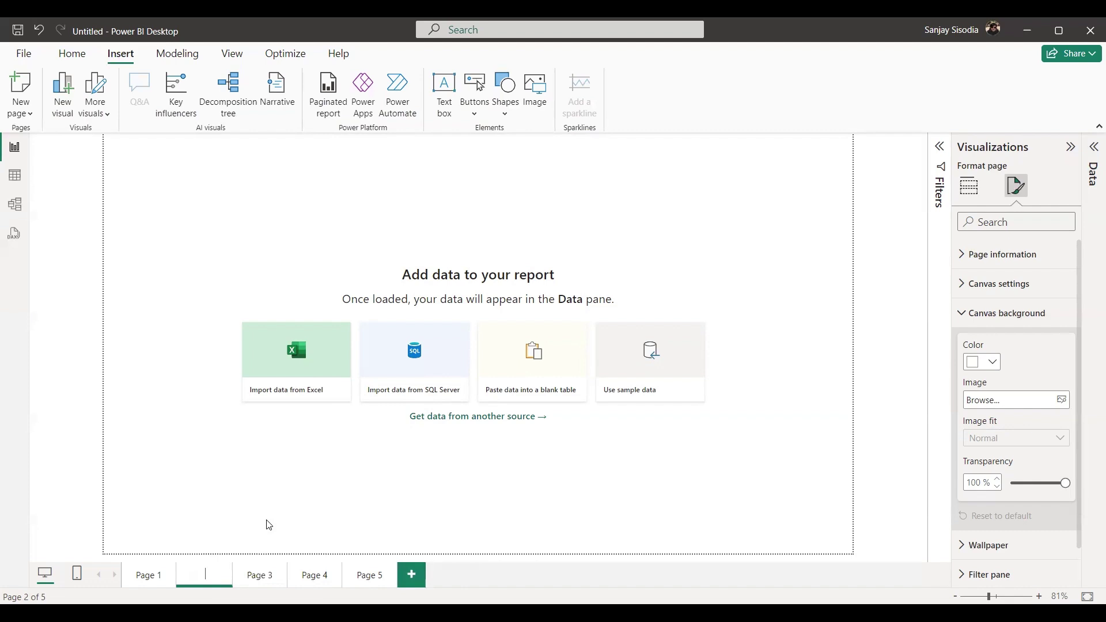
{"action": "type", "text": "Dashboard"}
{"action": "key", "text": "Return"}
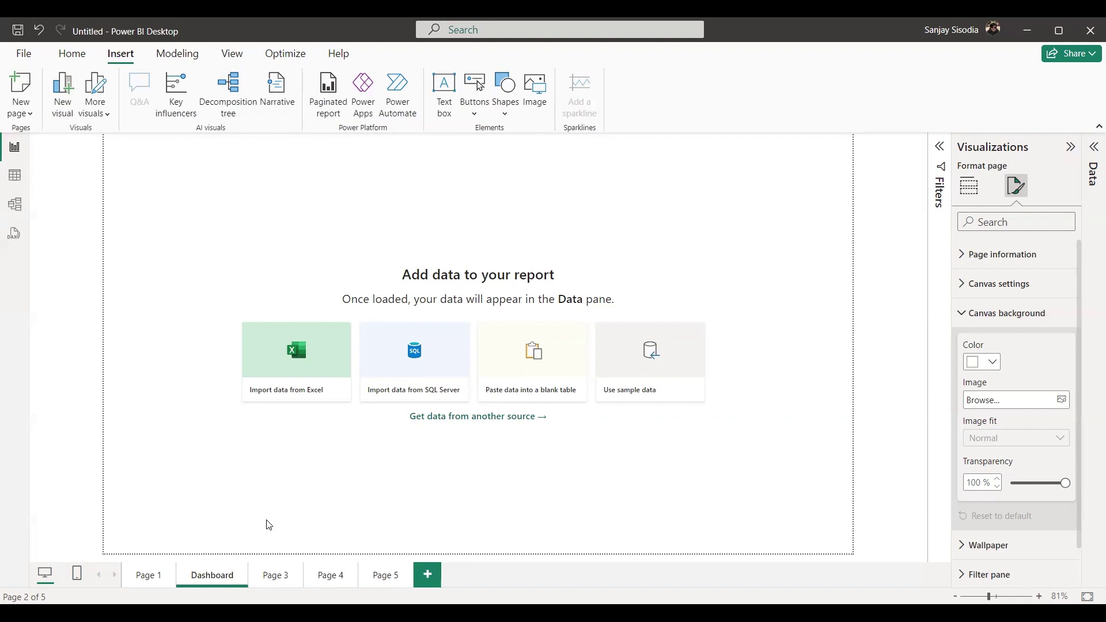
Rename Page 3 as Trends.
{"action": "double_click", "coordinate": [277, 578]}
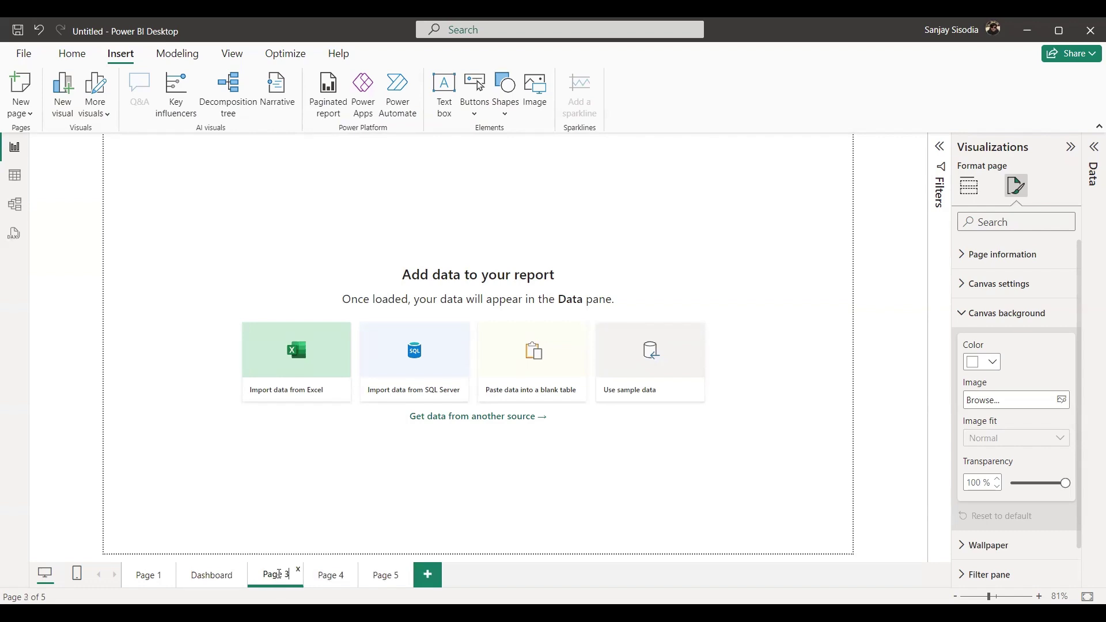
{"action": "key", "text": "BackSpace"}
{"action": "key", "text": "BackSpace"}
{"action": "key", "text": "BackSpace"}
{"action": "key", "text": "BackSpace"}
{"action": "key", "text": "BackSpace"}
{"action": "key", "text": "BackSpace"}
{"action": "type", "text": "rends"}
{"action": "key", "text": "Return"}
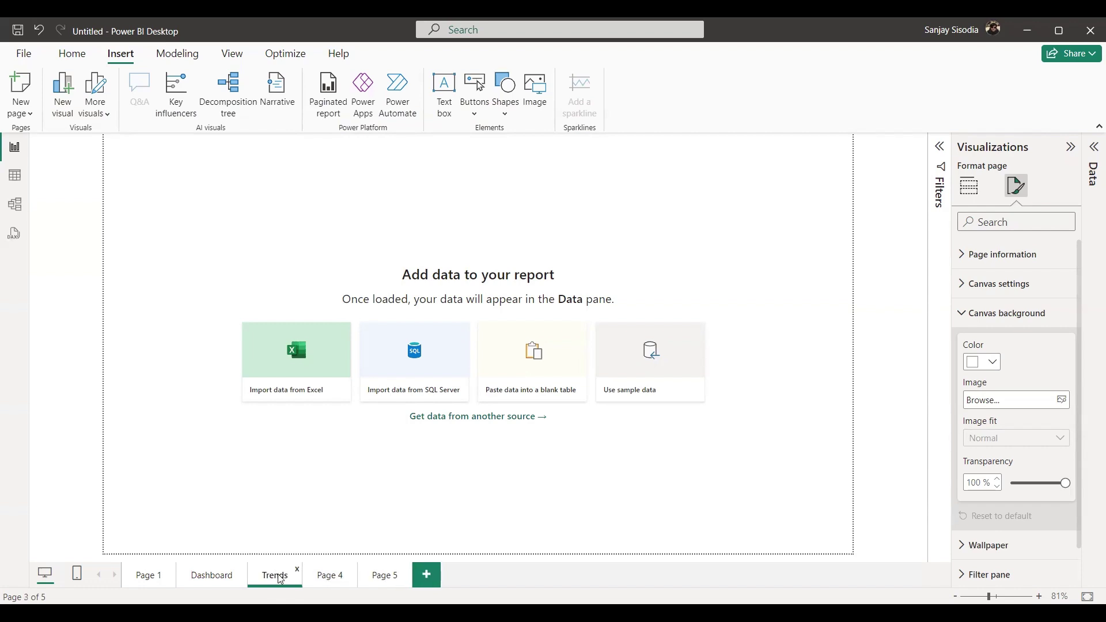
Delete Page 4 and Page 5 from the report, confirming each deletion.
{"action": "left_click", "coordinate": [354, 572]}
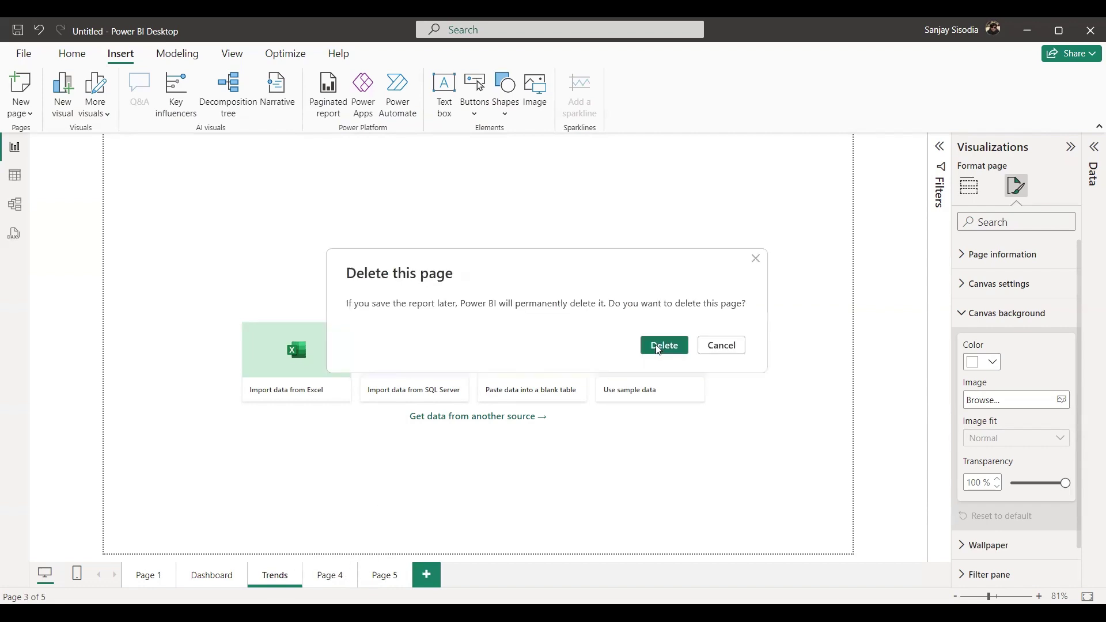
{"action": "left_click", "coordinate": [663, 346]}
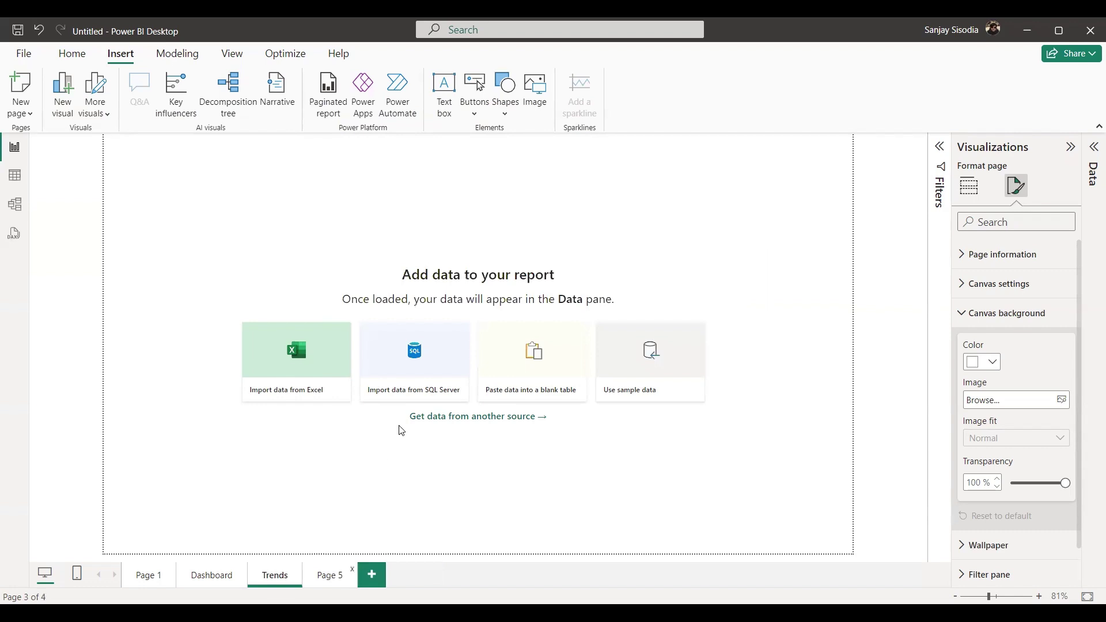
{"action": "left_click", "coordinate": [663, 346]}
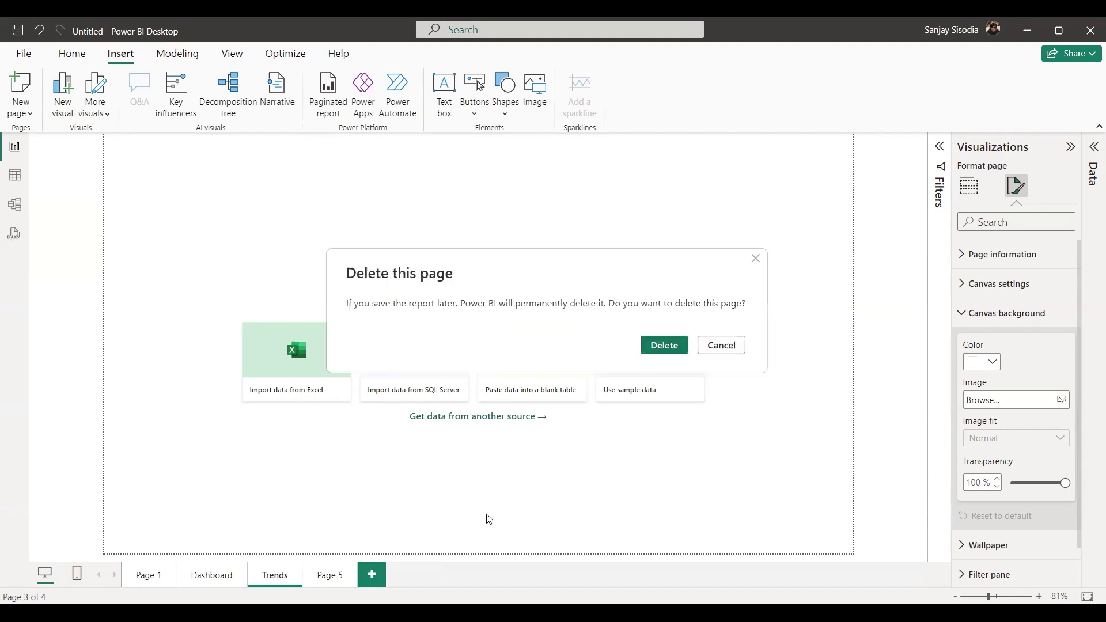
Duplicate Page 1 with its background image and rounded rectangle.
{"action": "left_click", "coordinate": [144, 579]}
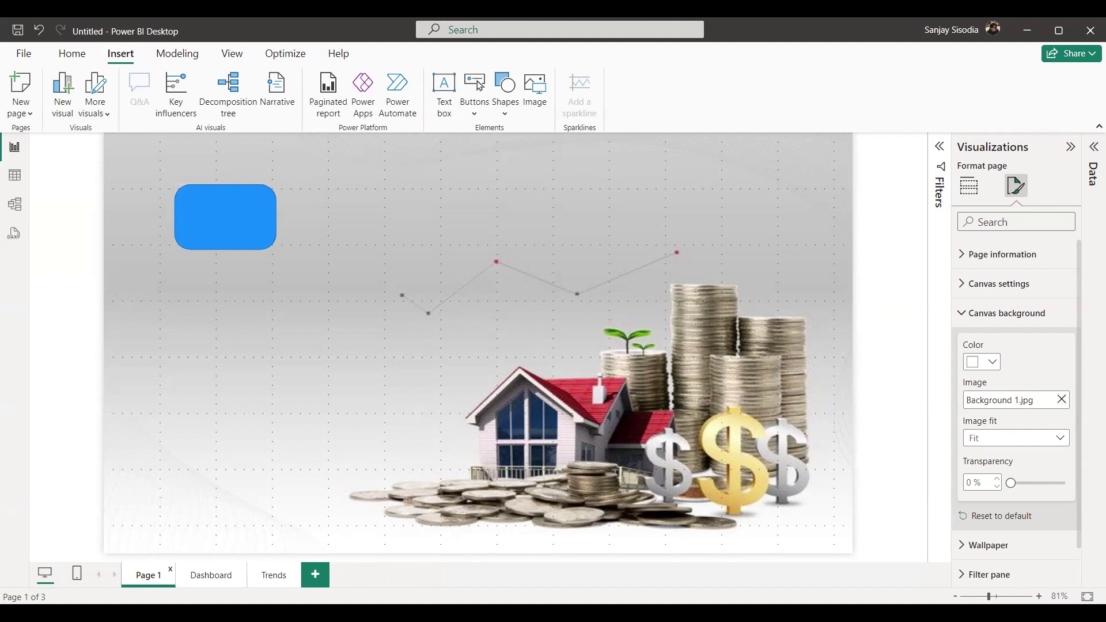
{"action": "right_click", "coordinate": [156, 581]}
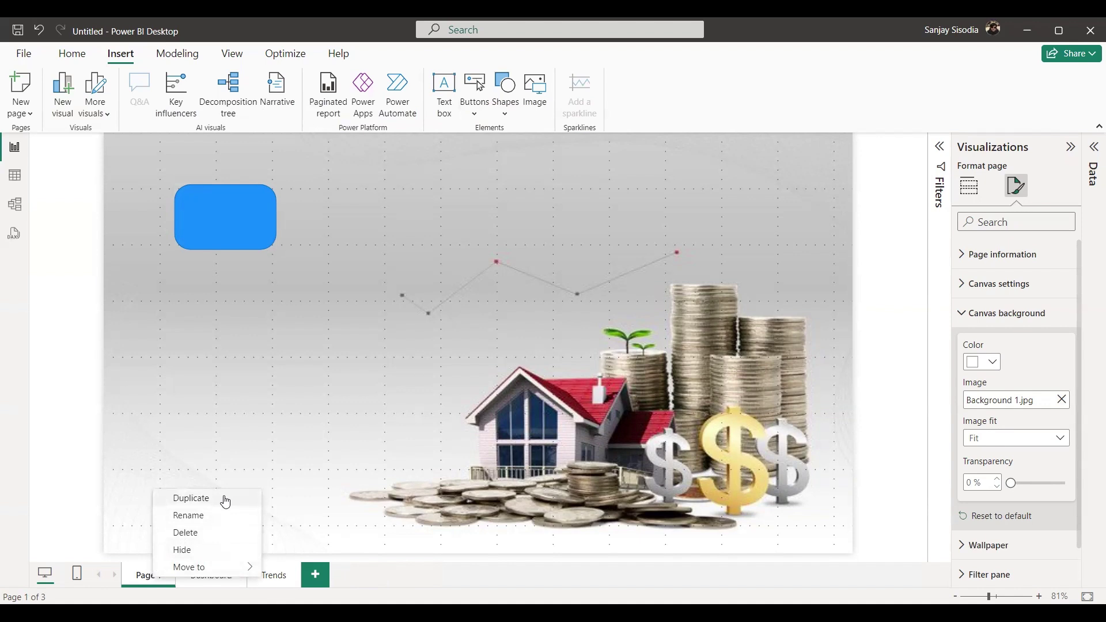
{"action": "left_click", "coordinate": [226, 500]}
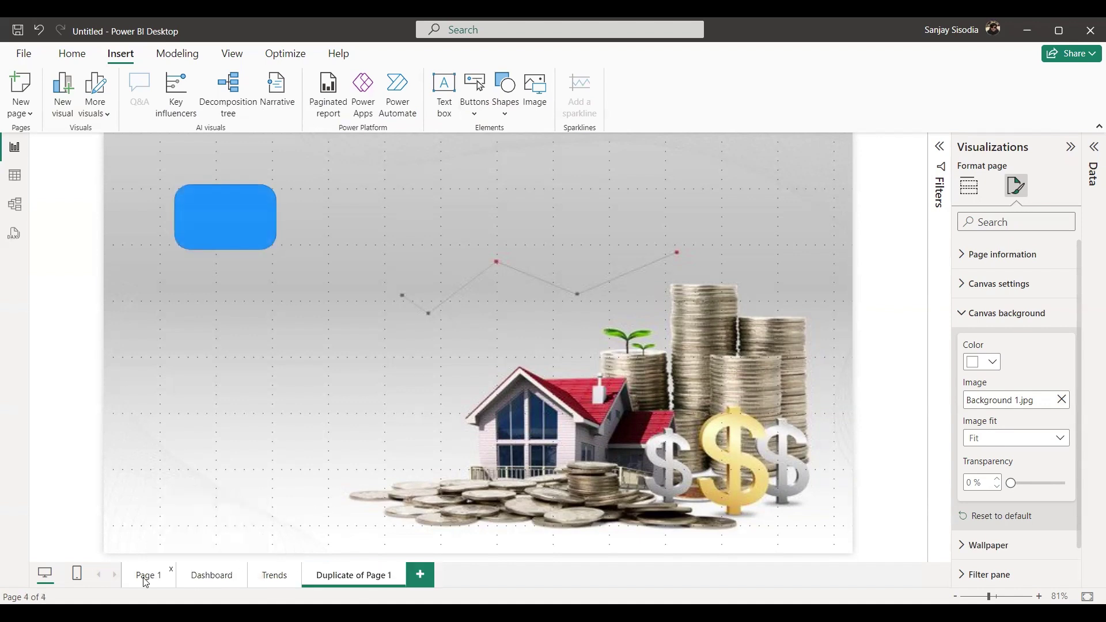
{"action": "left_click", "coordinate": [351, 576]}
{"action": "left_click", "coordinate": [400, 574]}
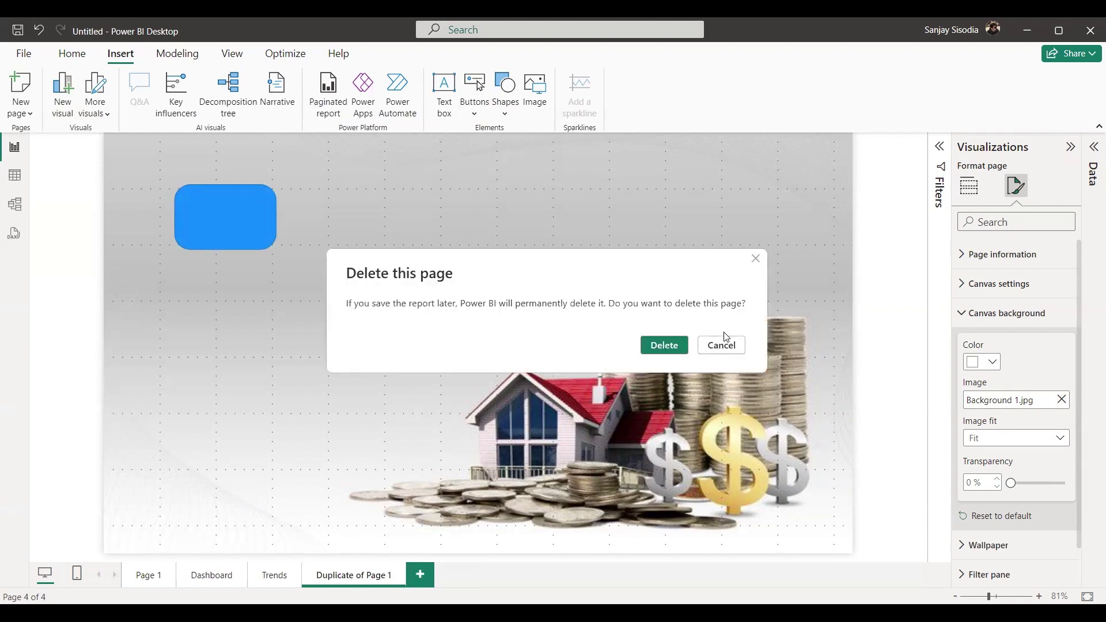
{"action": "key", "text": "Escape"}
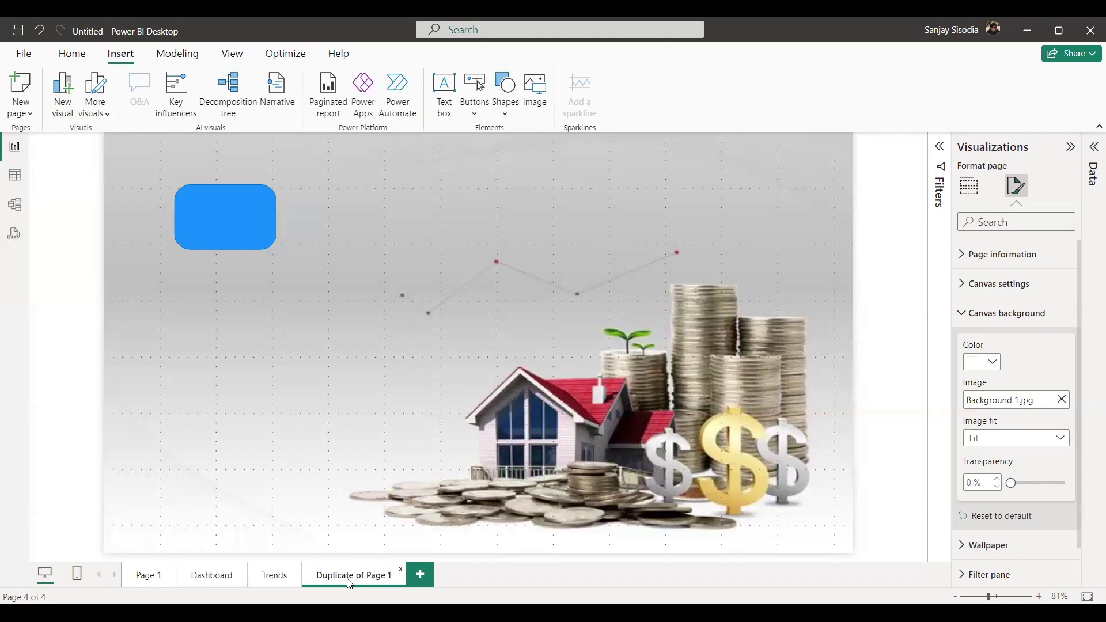
Hide the duplicated copy of Page 1.
{"action": "right_click", "coordinate": [350, 584]}
{"action": "left_click", "coordinate": [389, 552]}
Go through Page 1, Dashboard, Trends and the hidden duplicate page to compare how they appear in the report.
{"action": "left_click", "coordinate": [272, 579]}
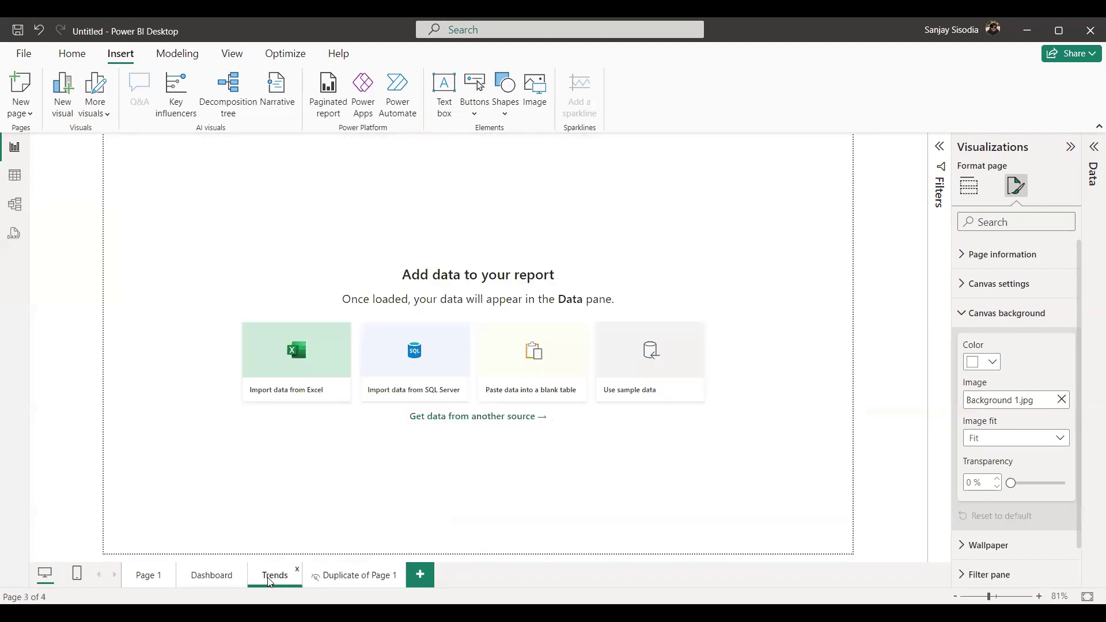
{"action": "left_click", "coordinate": [210, 576]}
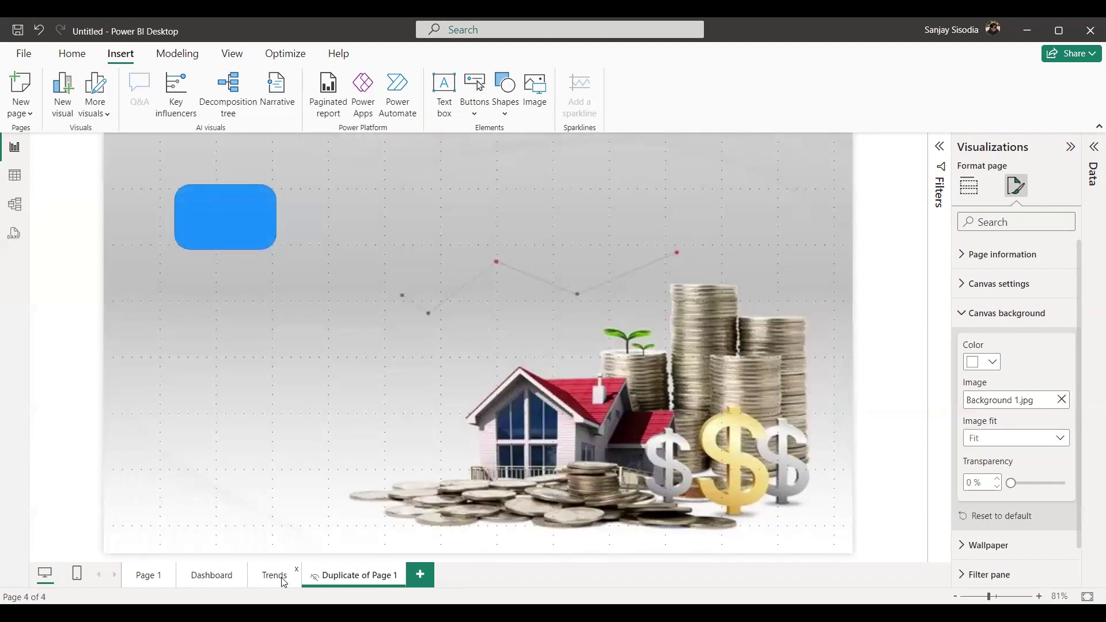
{"action": "left_click", "coordinate": [283, 580]}
{"action": "left_click", "coordinate": [212, 576]}
{"action": "left_click", "coordinate": [157, 579]}
{"action": "left_click", "coordinate": [230, 579]}
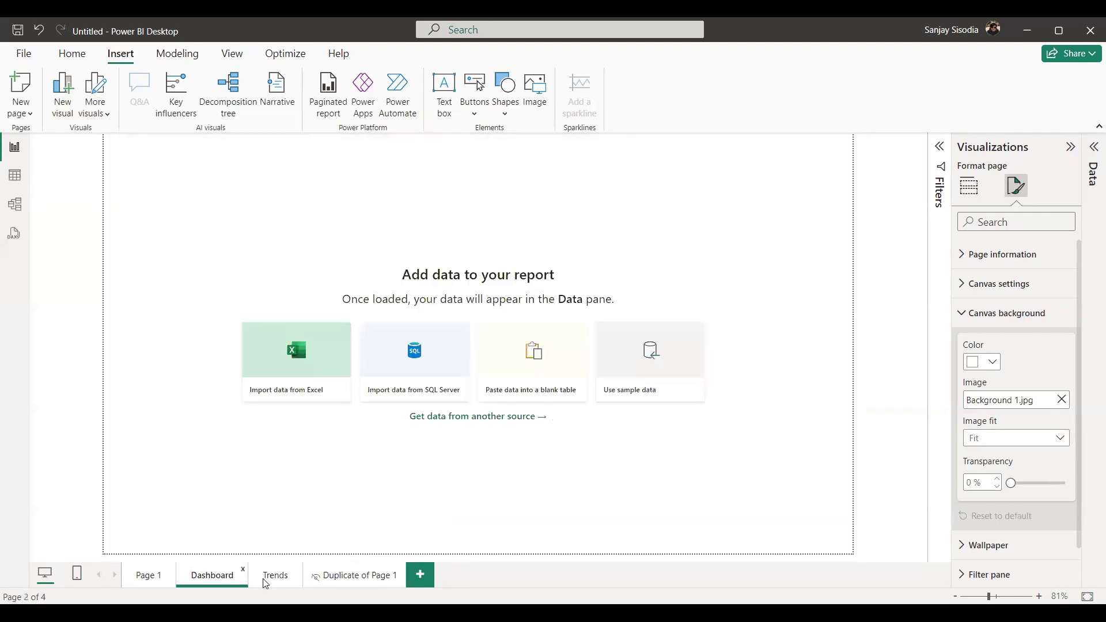
{"action": "left_click", "coordinate": [269, 579]}
{"action": "left_click", "coordinate": [325, 578]}
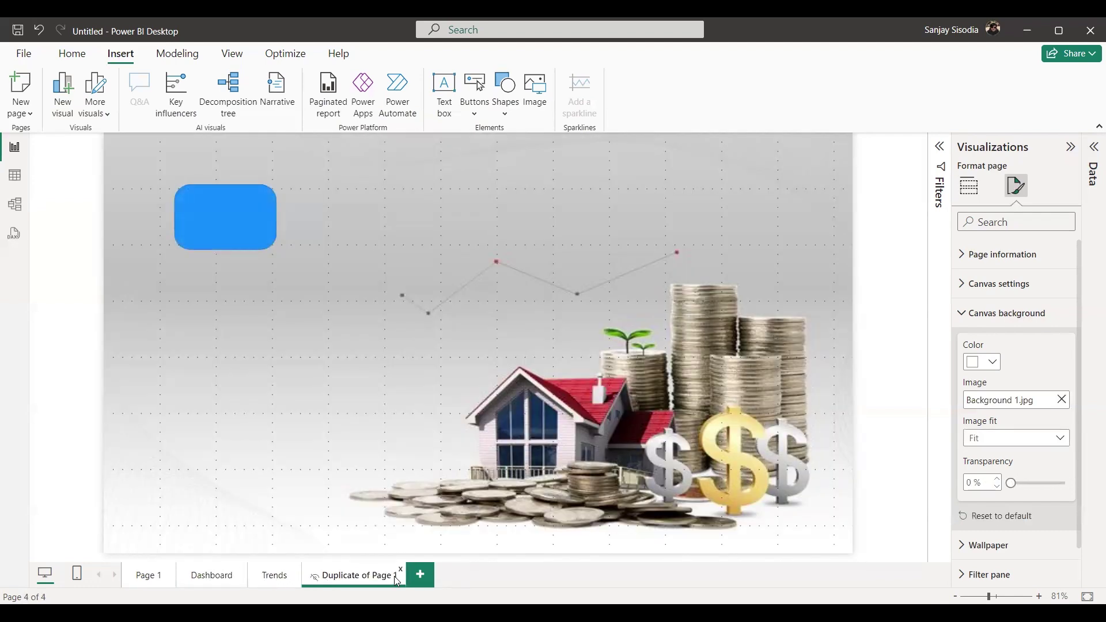
Examine the reordering options for the hidden duplicate page, and return to the Dashboard page.
{"action": "right_click", "coordinate": [354, 580]}
{"action": "mouse_move", "coordinate": [399, 568]}
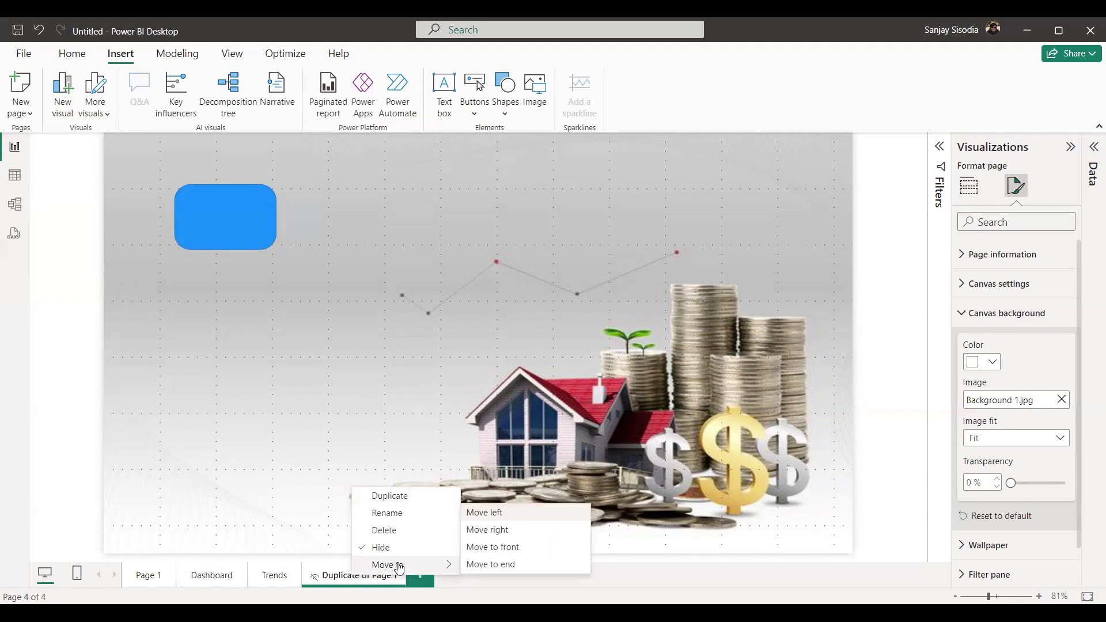
{"action": "left_click", "coordinate": [224, 578]}
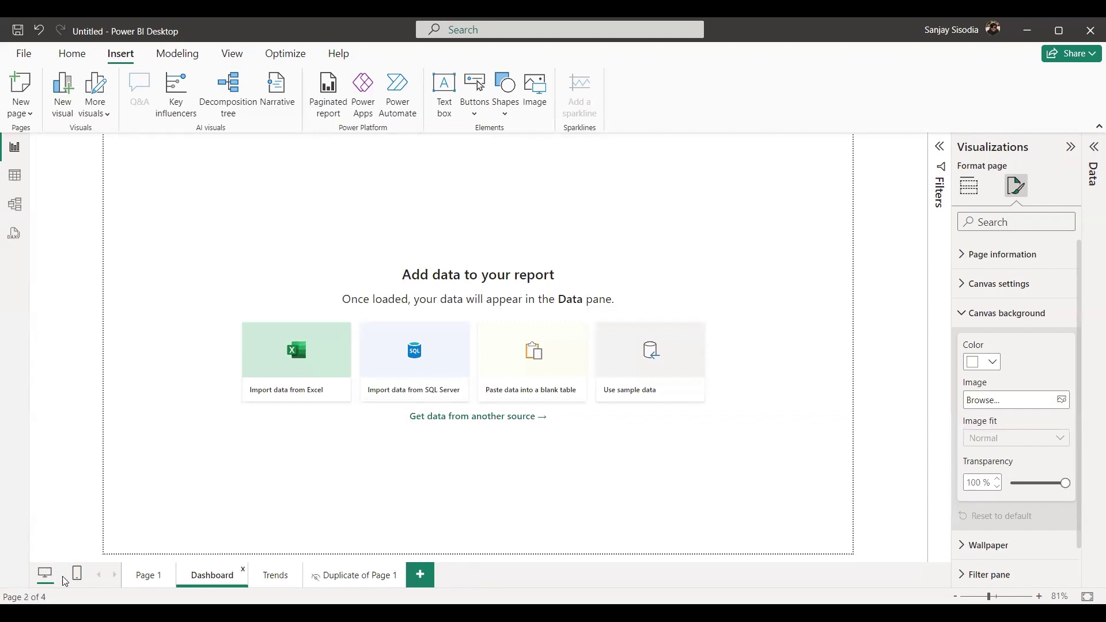
Move the Dashboard page to the front of the report's page order.
{"action": "right_click", "coordinate": [219, 578]}
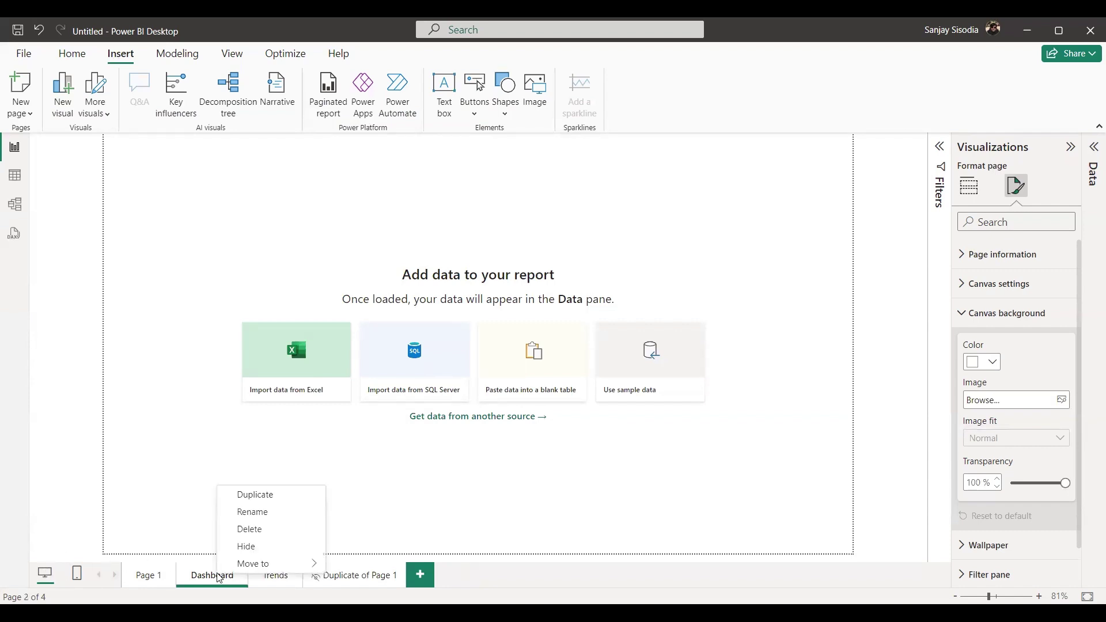
{"action": "mouse_move", "coordinate": [276, 563]}
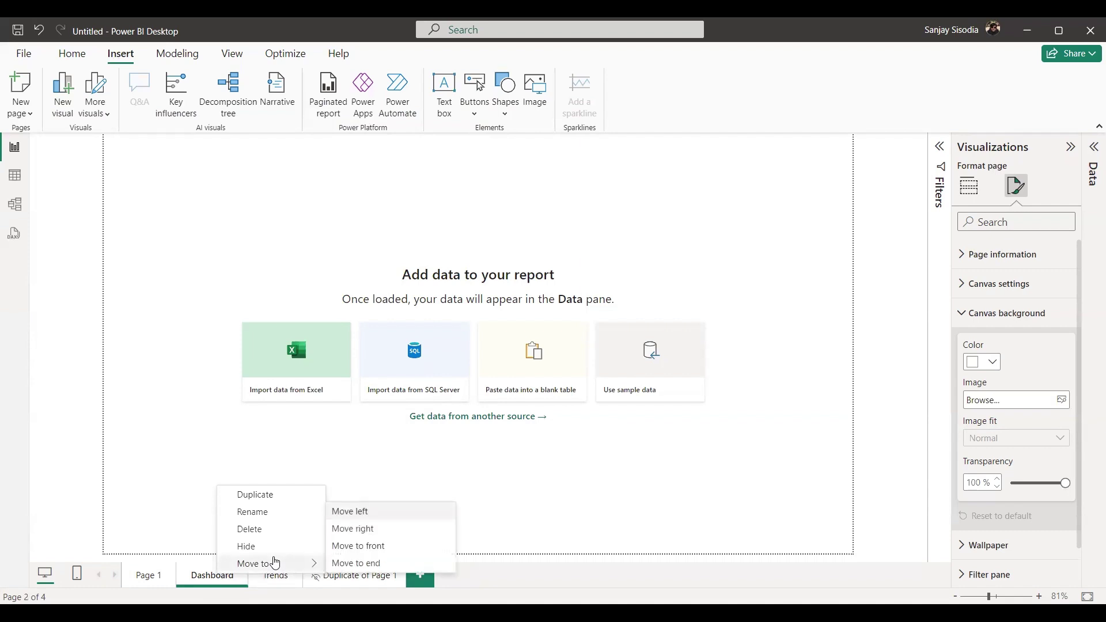
{"action": "left_click", "coordinate": [372, 546]}
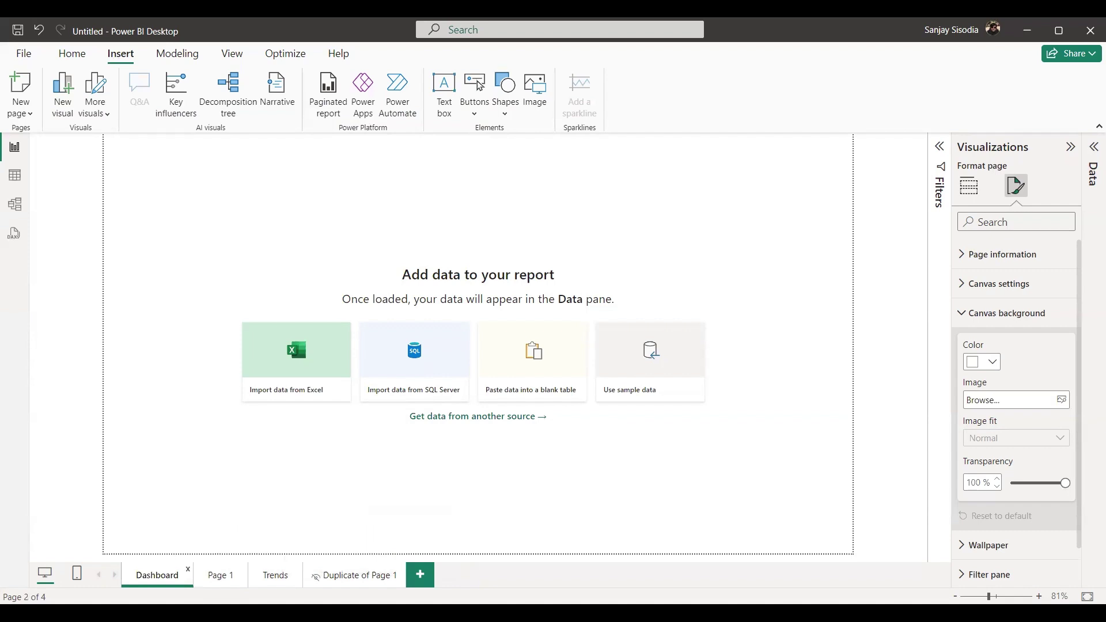
Move the Dashboard page to the end of the report's page order.
{"action": "right_click", "coordinate": [165, 575]}
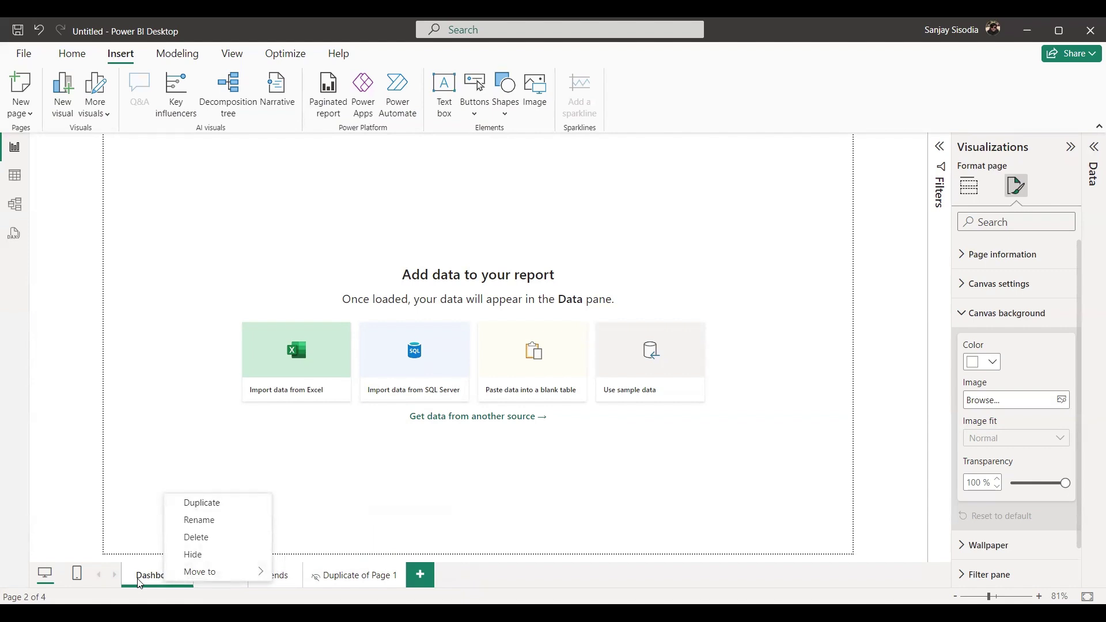
{"action": "mouse_move", "coordinate": [204, 573]}
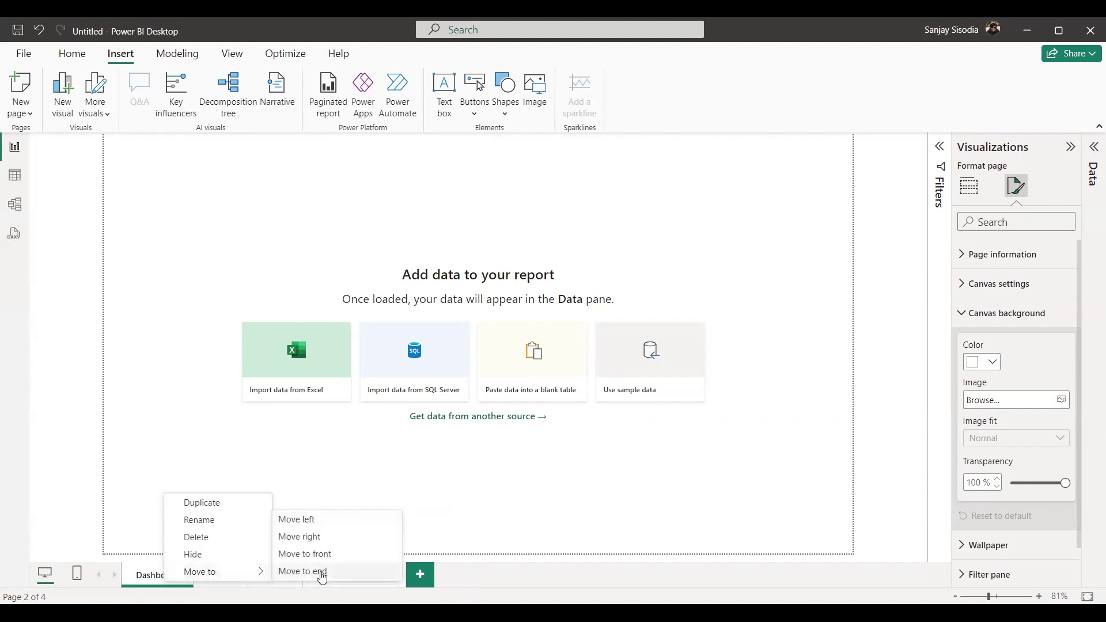
{"action": "left_click", "coordinate": [294, 571]}
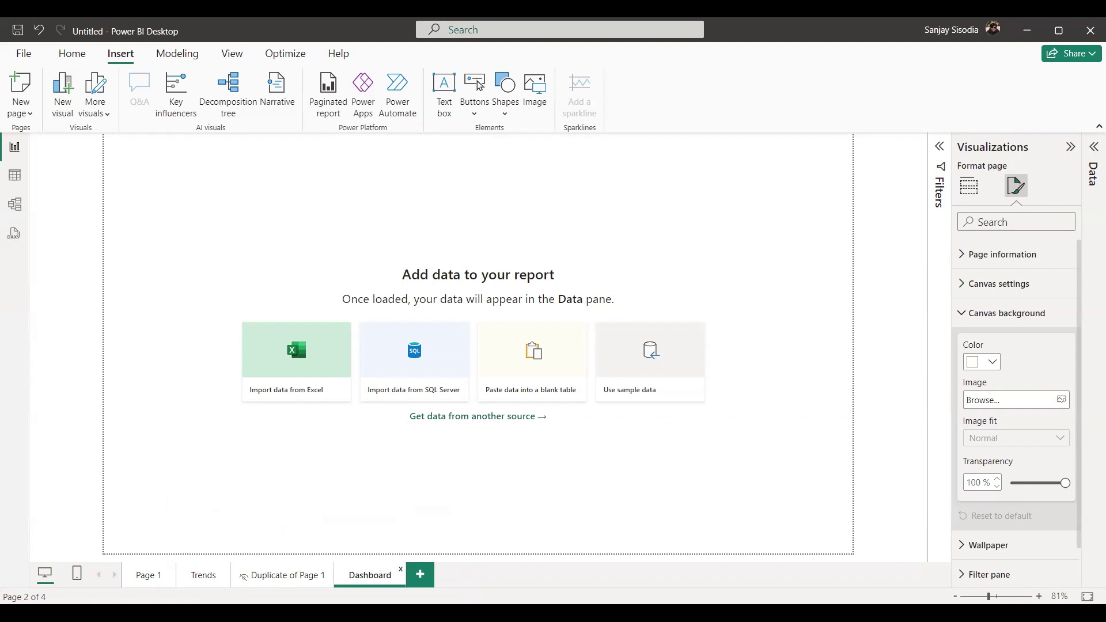
{"action": "right_click", "coordinate": [379, 576]}
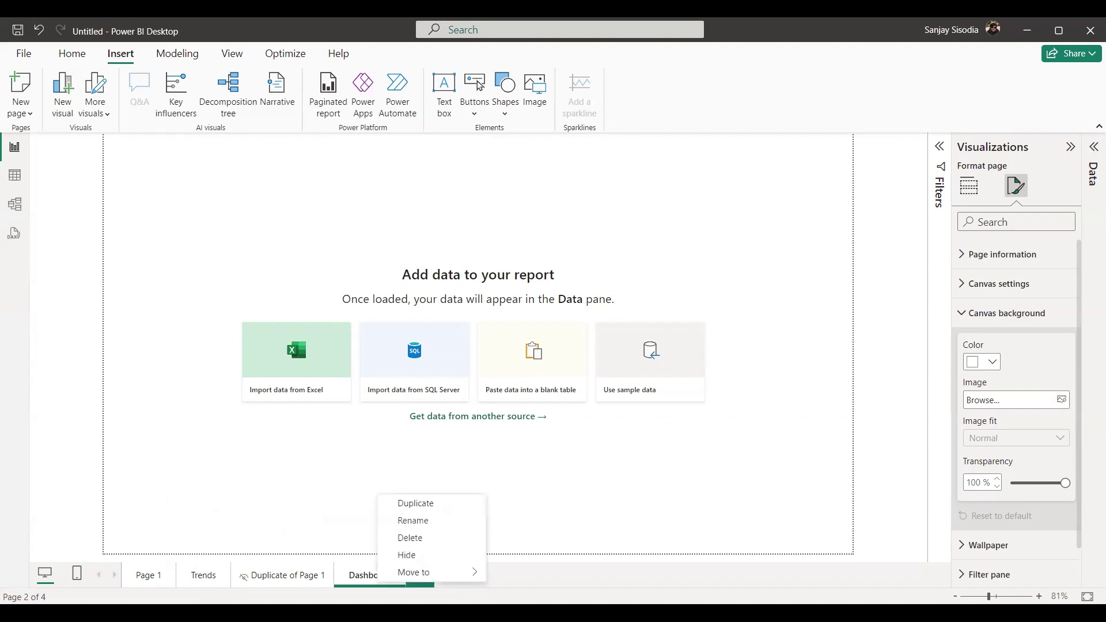
{"action": "mouse_move", "coordinate": [405, 576]}
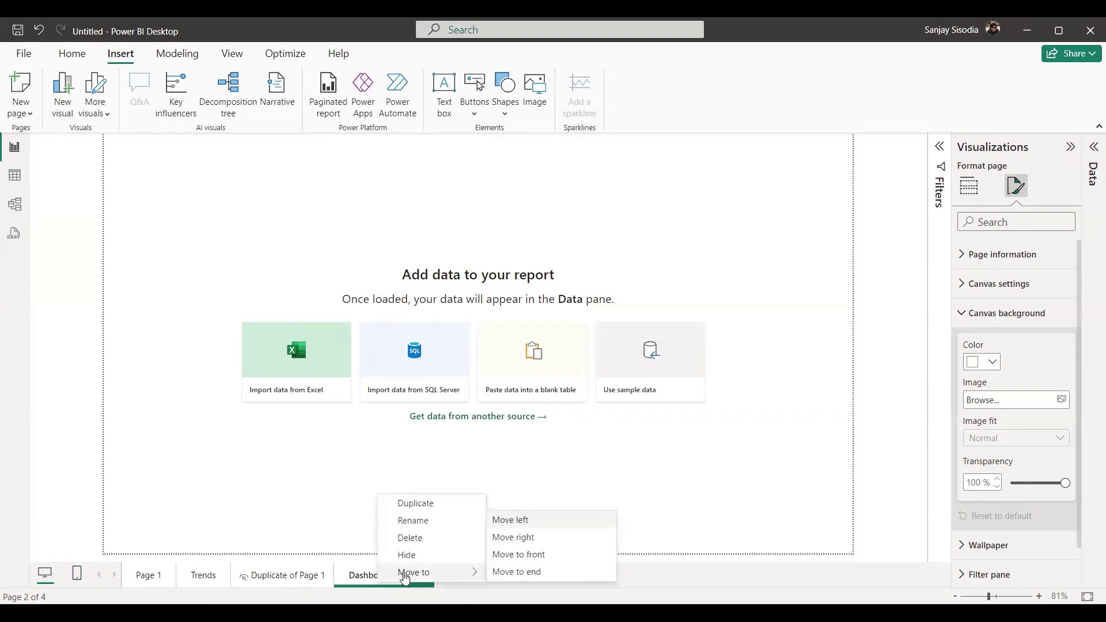
{"action": "left_click", "coordinate": [541, 543]}
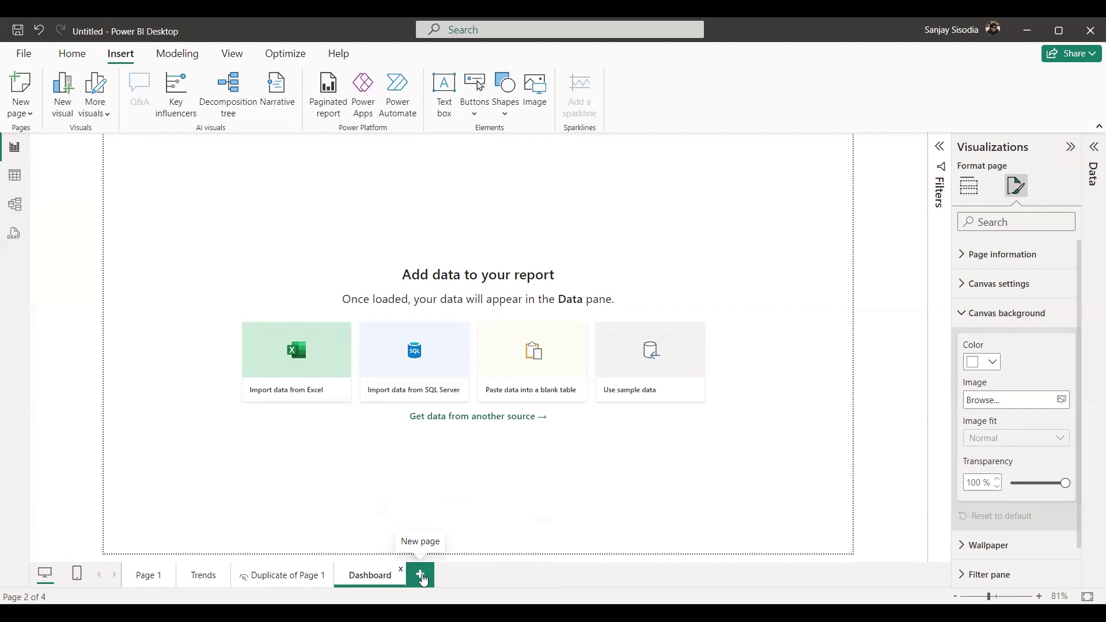
Move the Dashboard page one position left, ahead of the hidden duplicate of Page 1.
{"action": "right_click", "coordinate": [371, 582]}
{"action": "mouse_move", "coordinate": [397, 569]}
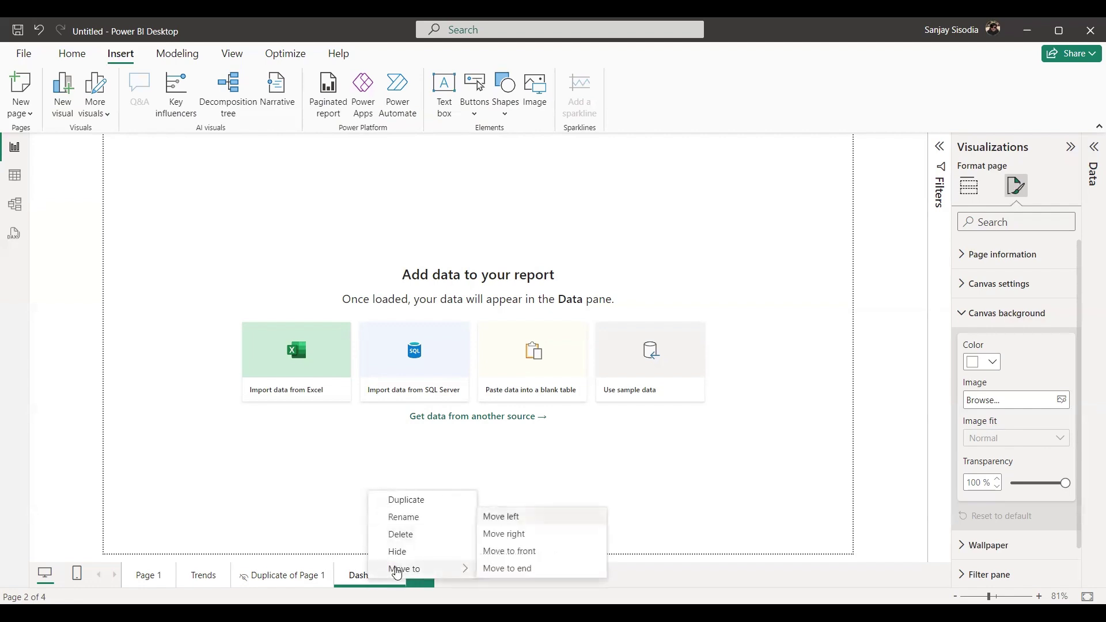
{"action": "left_click", "coordinate": [511, 519]}
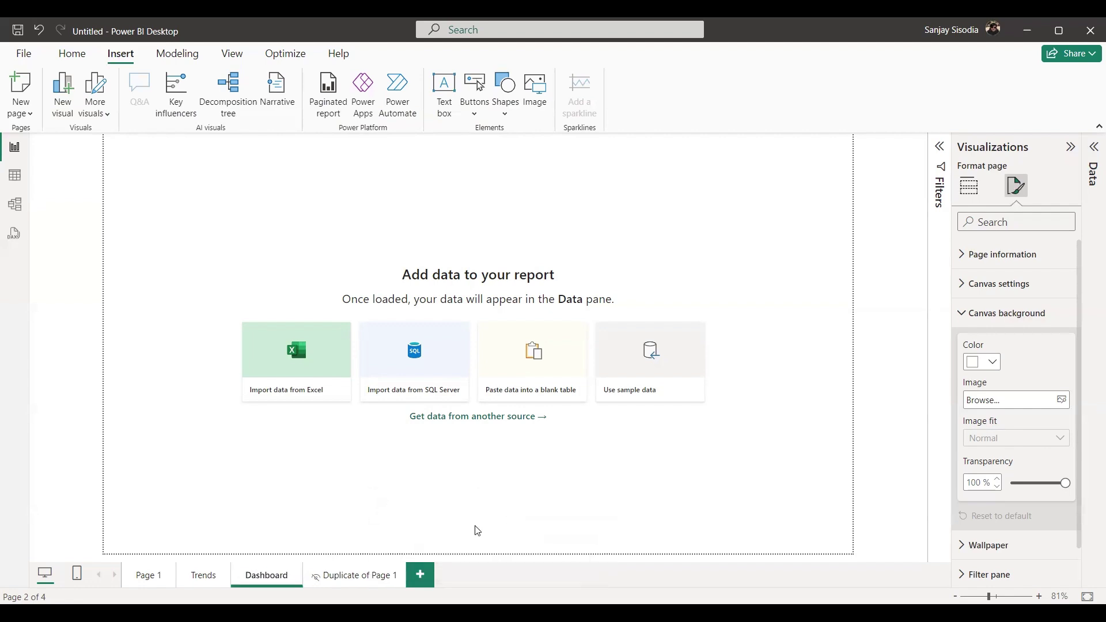
{"action": "right_click", "coordinate": [268, 579]}
{"action": "mouse_move", "coordinate": [306, 572]}
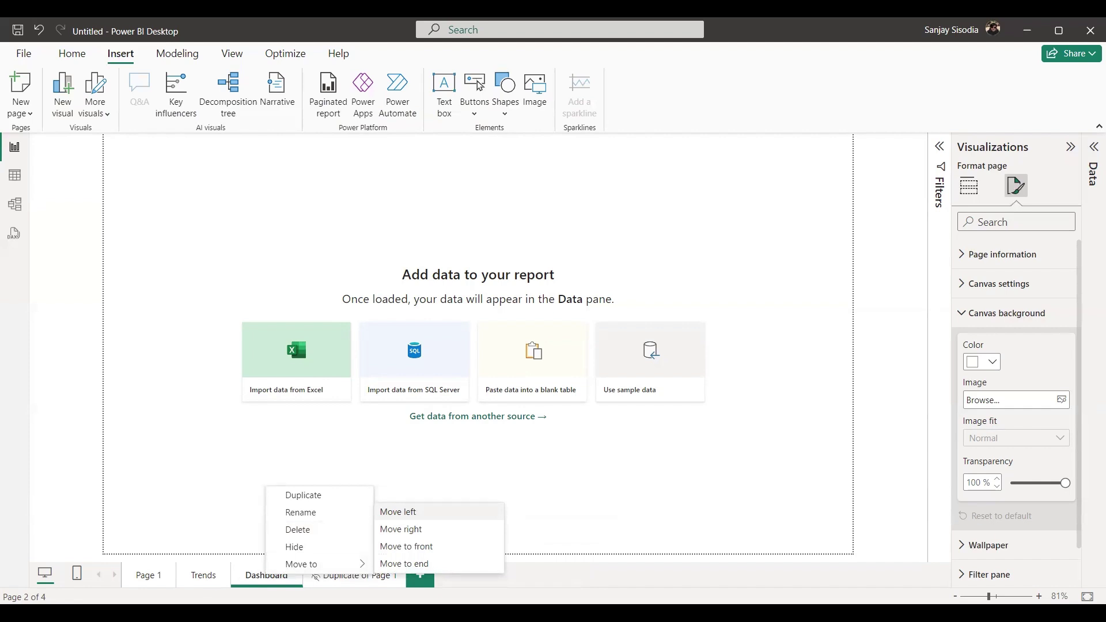
{"action": "left_click", "coordinate": [168, 449]}
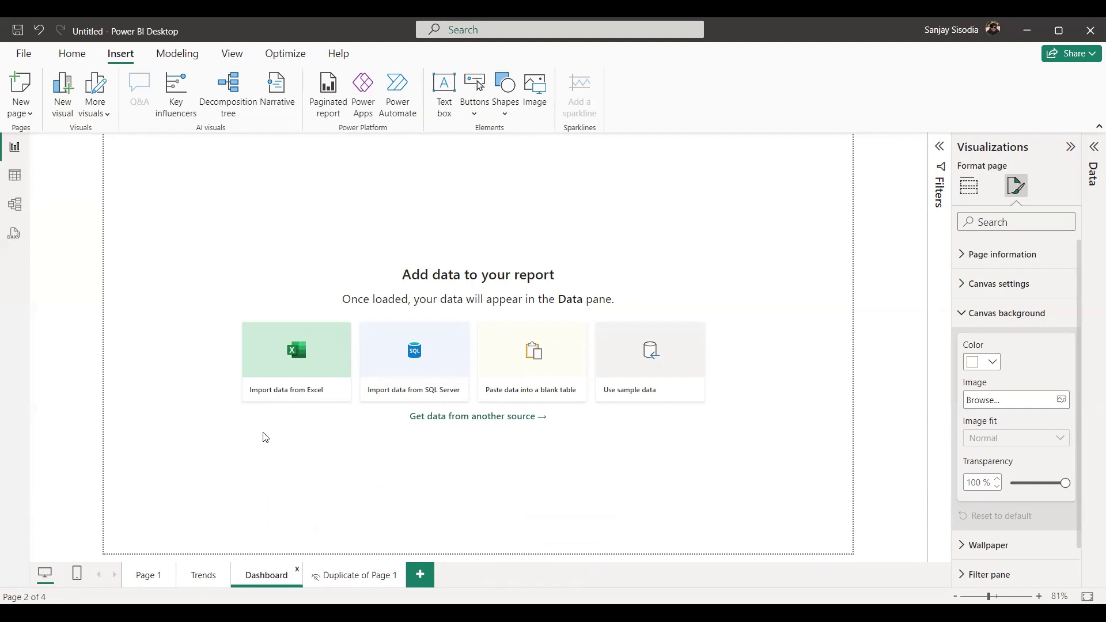
Delete the blue rounded rectangle from Page 1.
{"action": "left_click", "coordinate": [147, 575]}
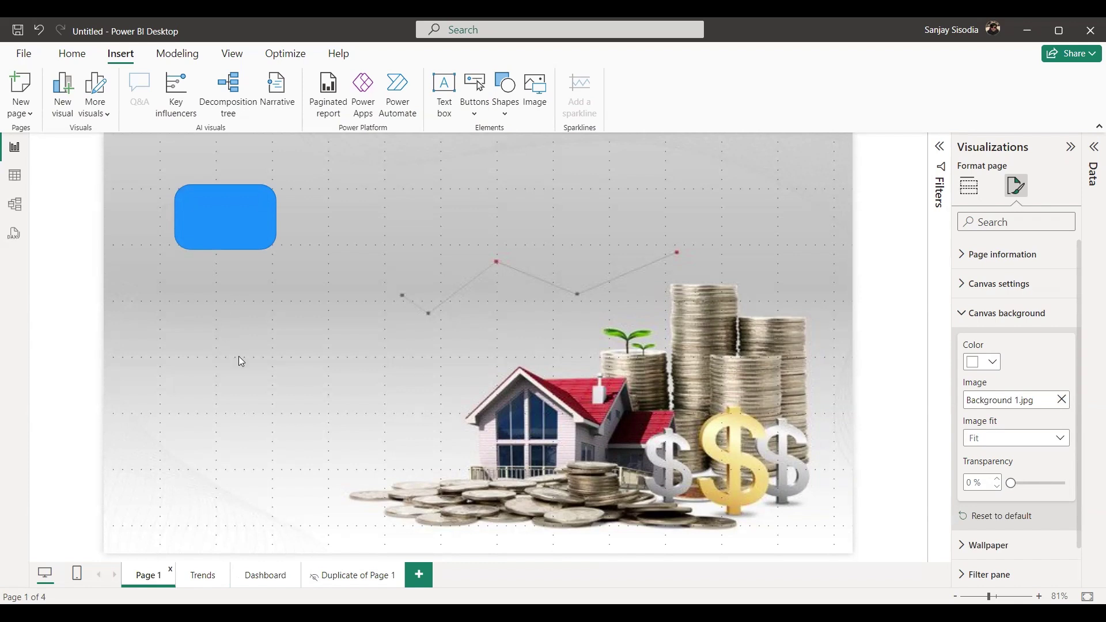
{"action": "left_click", "coordinate": [215, 198]}
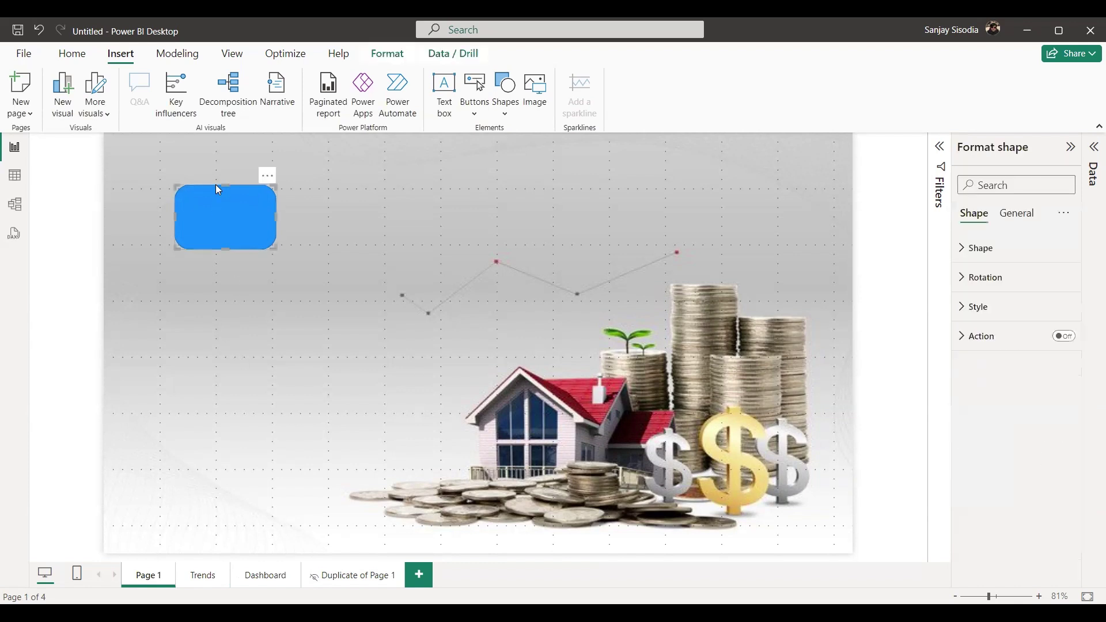
{"action": "key", "text": "Delete"}
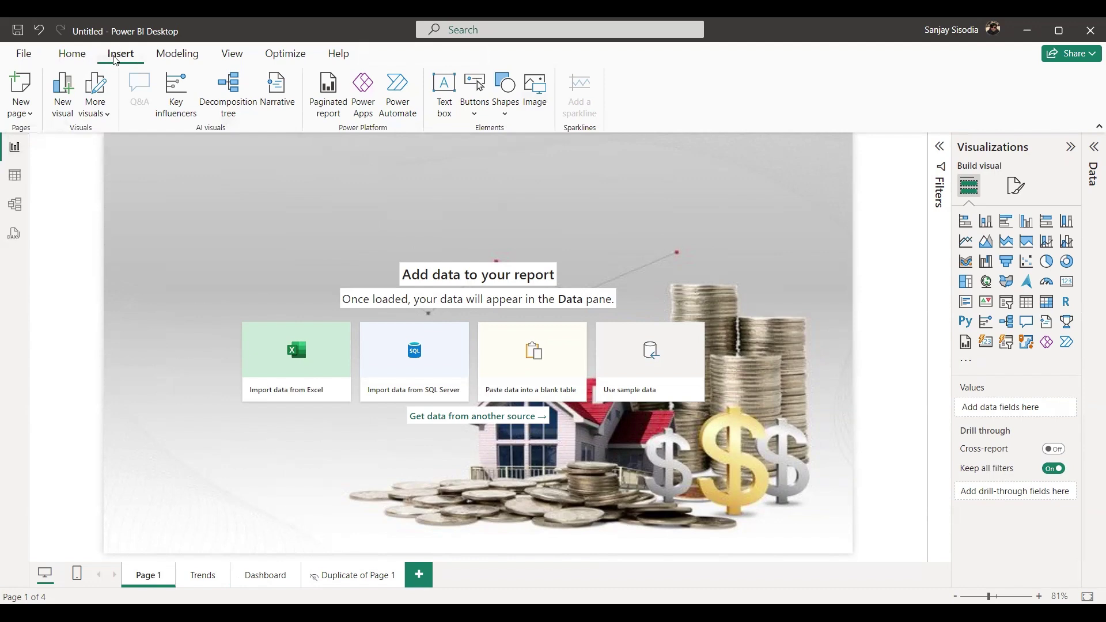
Insert the Button 1 image from the Images folder inside Banking Dash Board Files onto Page 1.
{"action": "left_click", "coordinate": [529, 100]}
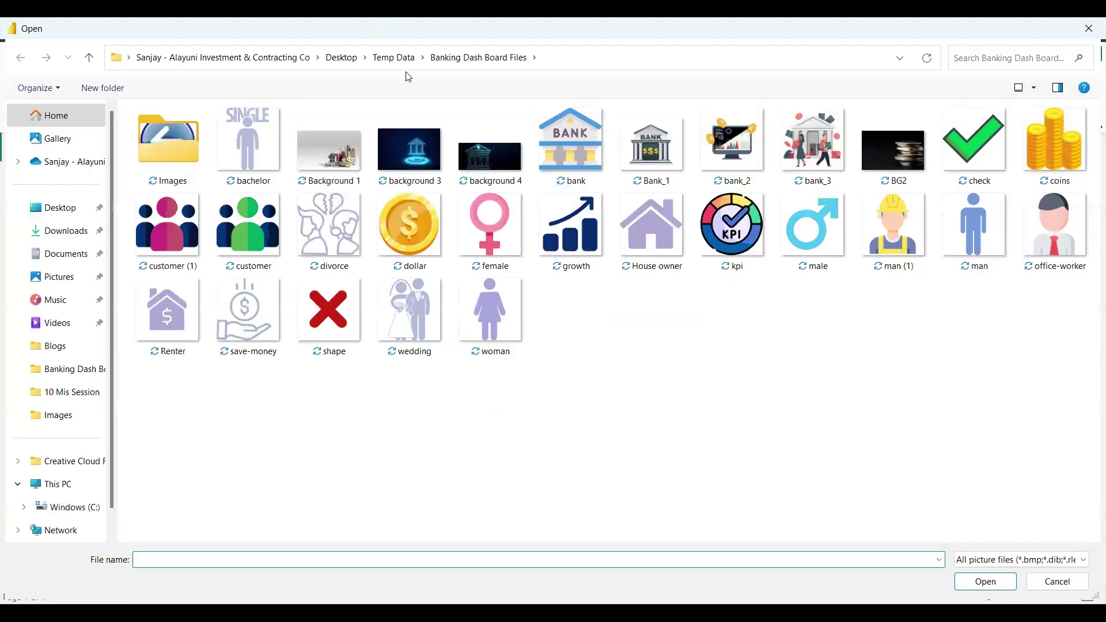
{"action": "left_click", "coordinate": [397, 57]}
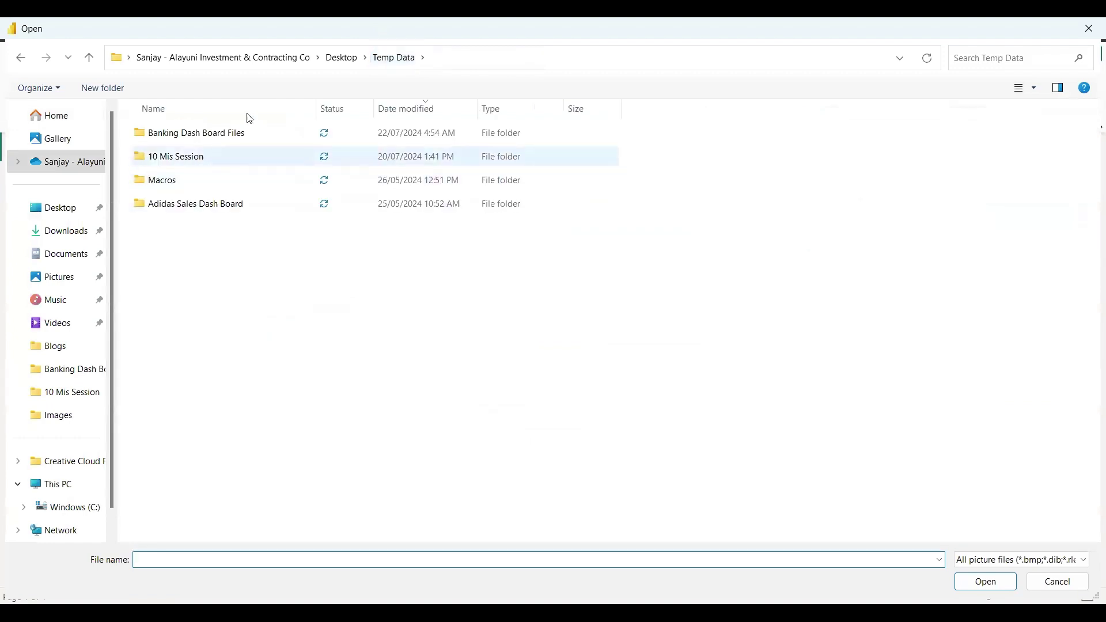
{"action": "double_click", "coordinate": [197, 133]}
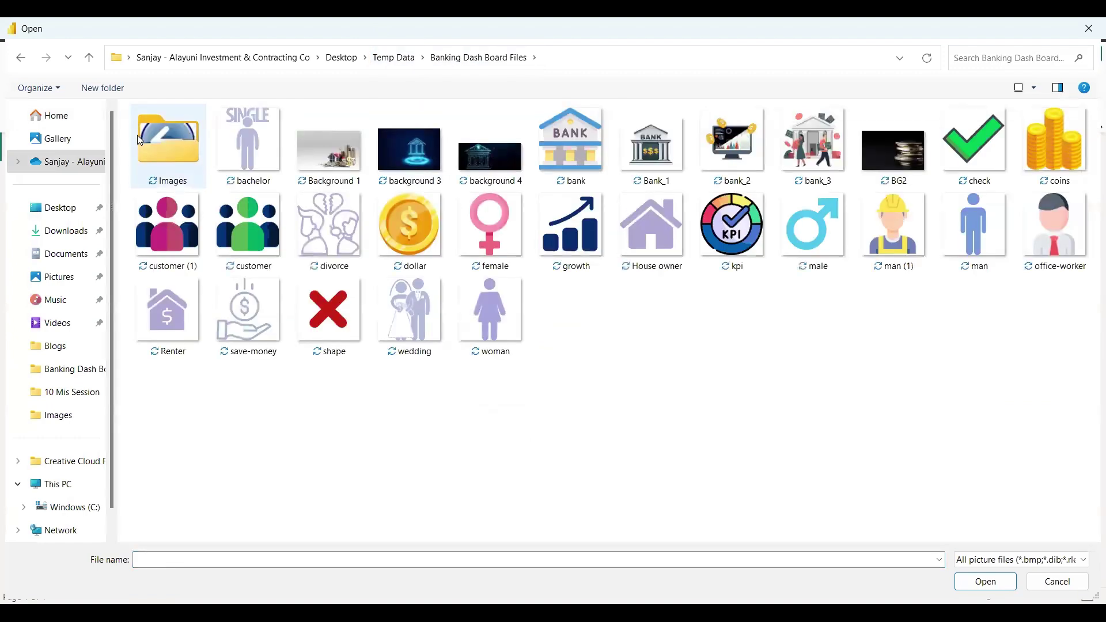
{"action": "double_click", "coordinate": [154, 137]}
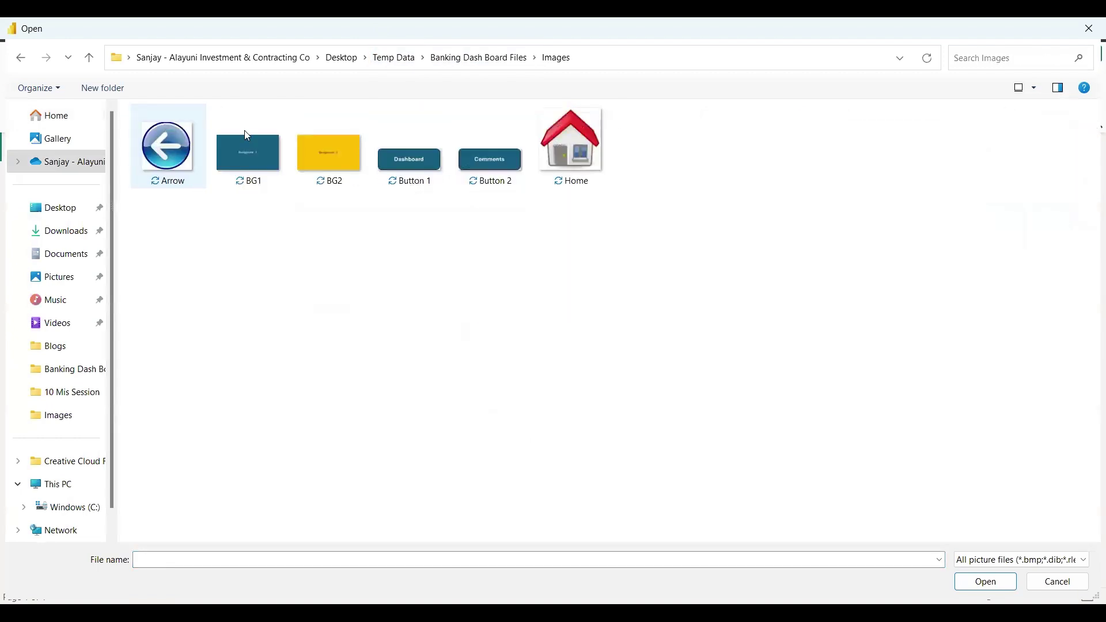
{"action": "left_click", "coordinate": [410, 167]}
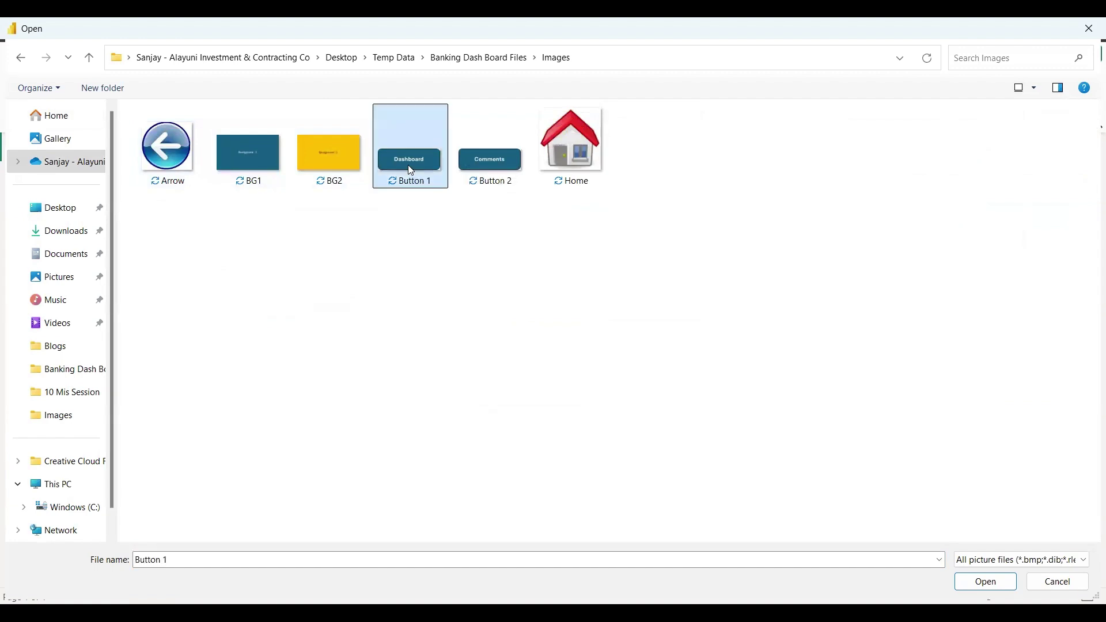
{"action": "left_click", "coordinate": [986, 582]}
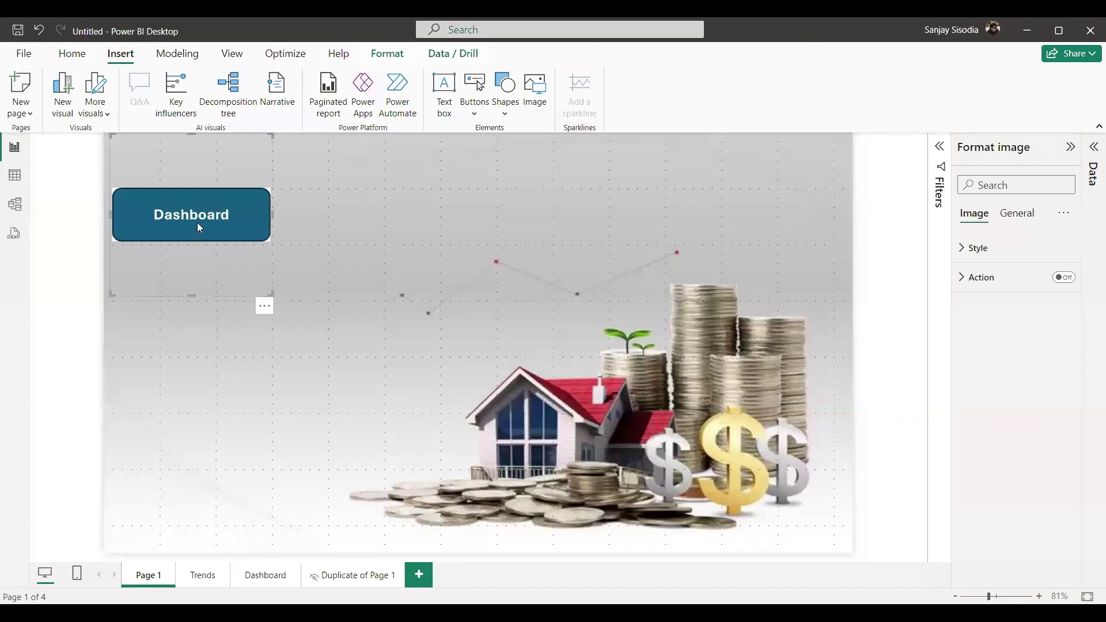
Crop the Dashboard image's frame closely around the button and place it near the upper-left corner of Page 1's canvas.
{"action": "left_click_drag", "start_coordinate": [197, 222], "coordinate": [262, 258]}
{"action": "left_click_drag", "start_coordinate": [277, 195], "coordinate": [227, 221]}
{"action": "left_click", "coordinate": [381, 368]}
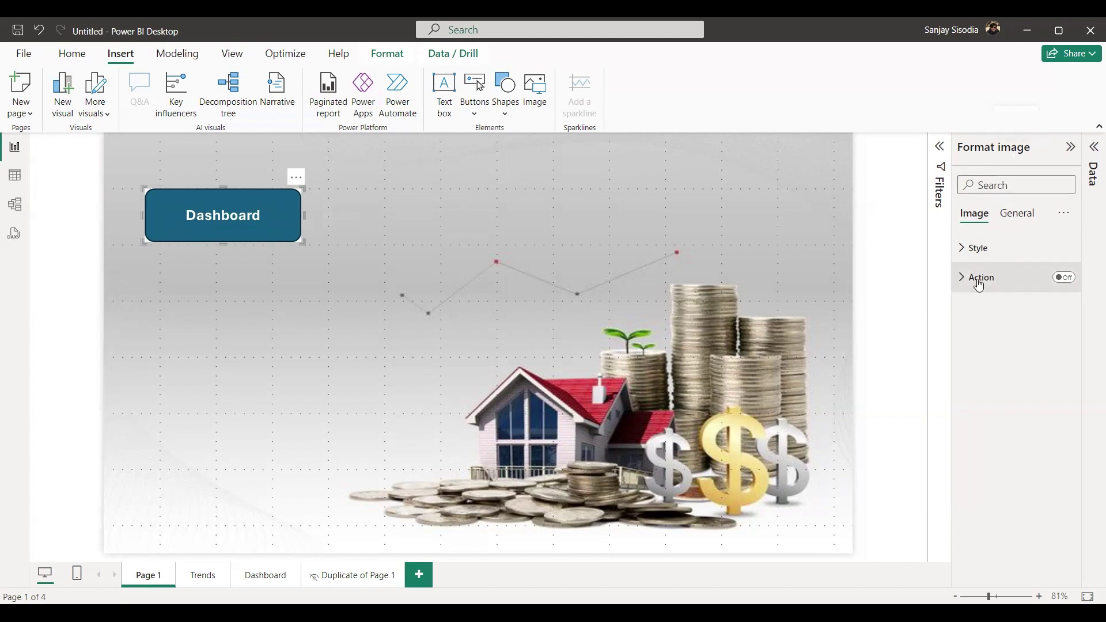
Enable an action on the Dashboard button image, with type Page navigation and destination Dashboard.
{"action": "left_click", "coordinate": [1059, 279]}
{"action": "left_click", "coordinate": [966, 292]}
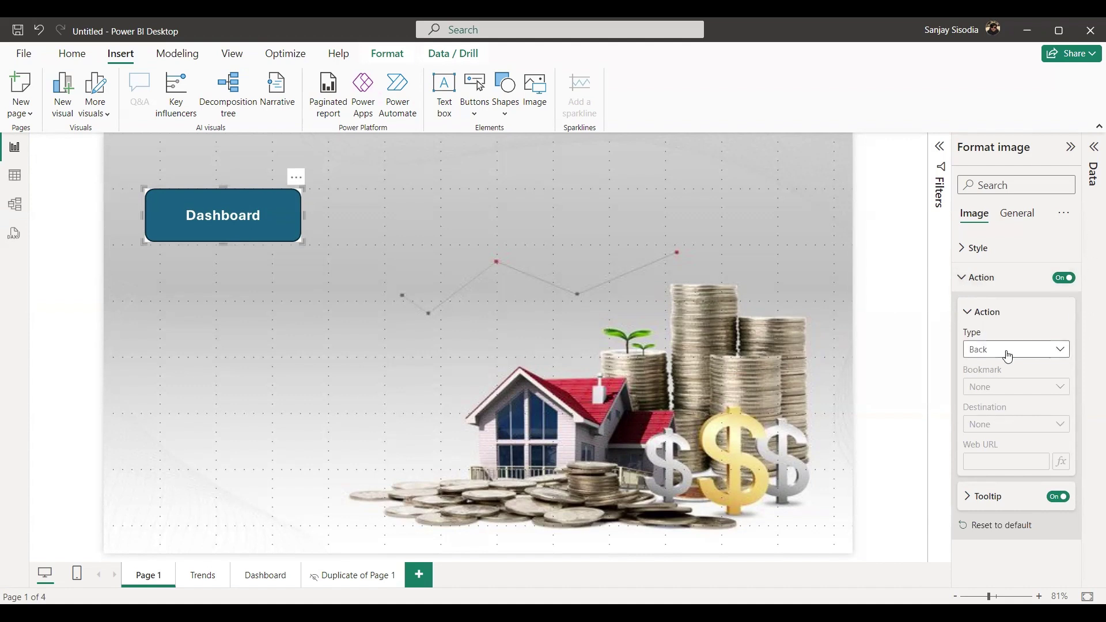
{"action": "left_click", "coordinate": [1059, 350]}
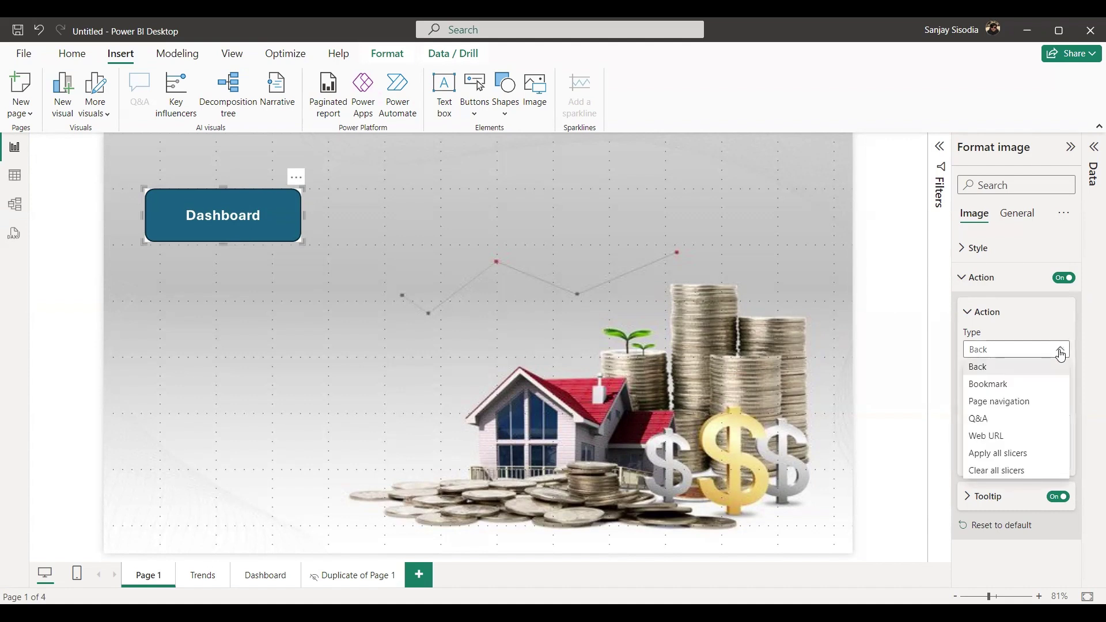
{"action": "left_click", "coordinate": [1012, 403]}
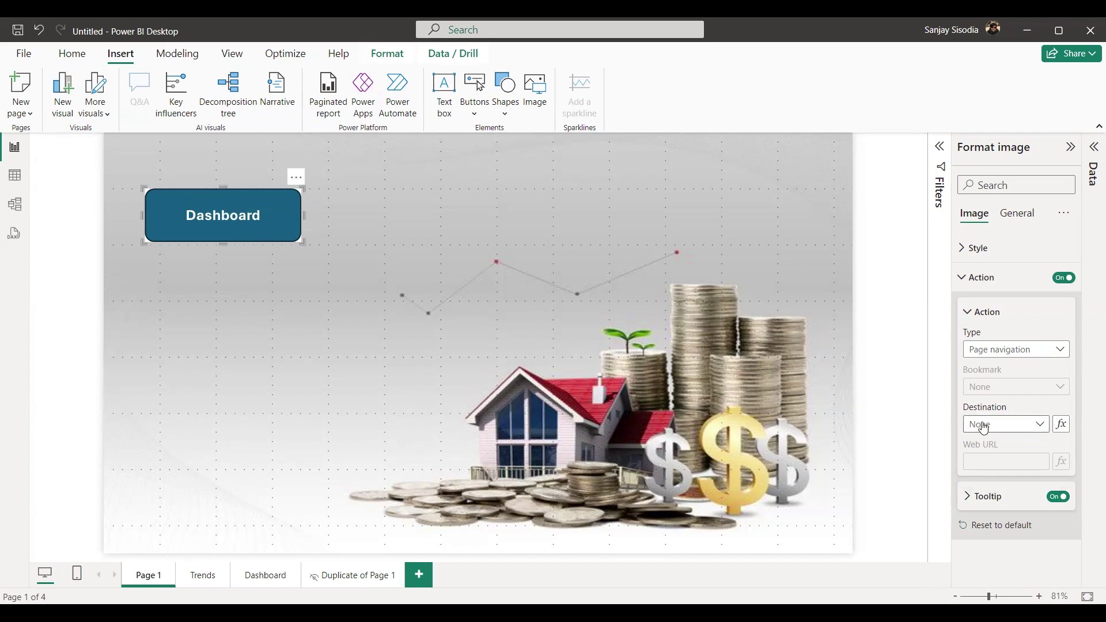
{"action": "left_click", "coordinate": [1045, 431]}
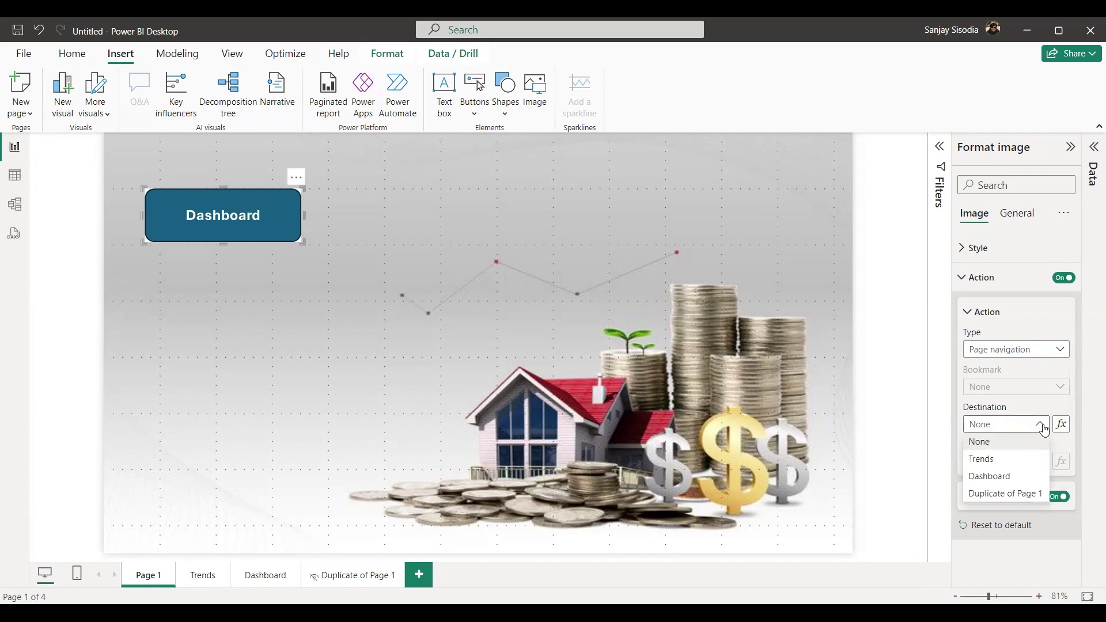
{"action": "left_click", "coordinate": [1003, 478]}
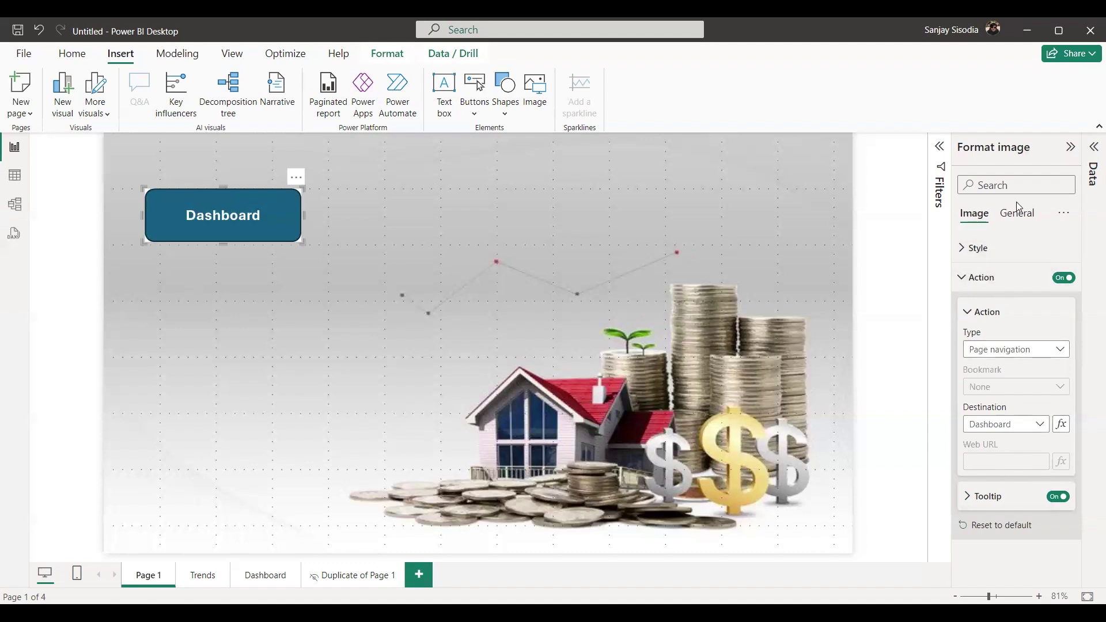
{"action": "left_click", "coordinate": [730, 198]}
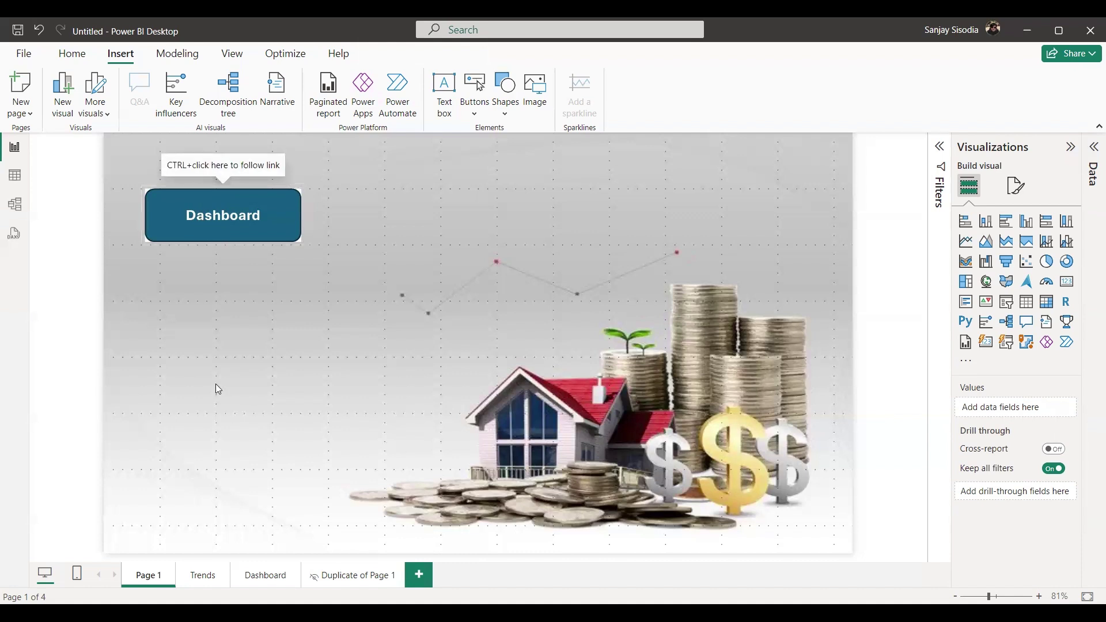
Collapse the Filters and Format image panes, and follow the Dashboard button's link to test its page navigation.
{"action": "left_click", "coordinate": [201, 226]}
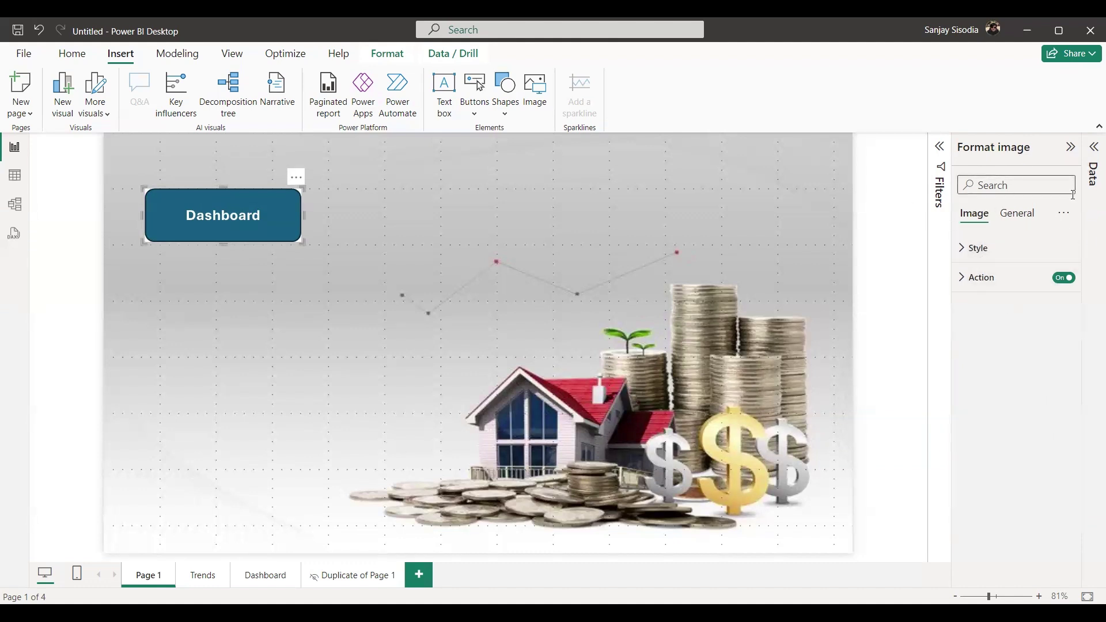
{"action": "left_click", "coordinate": [936, 149]}
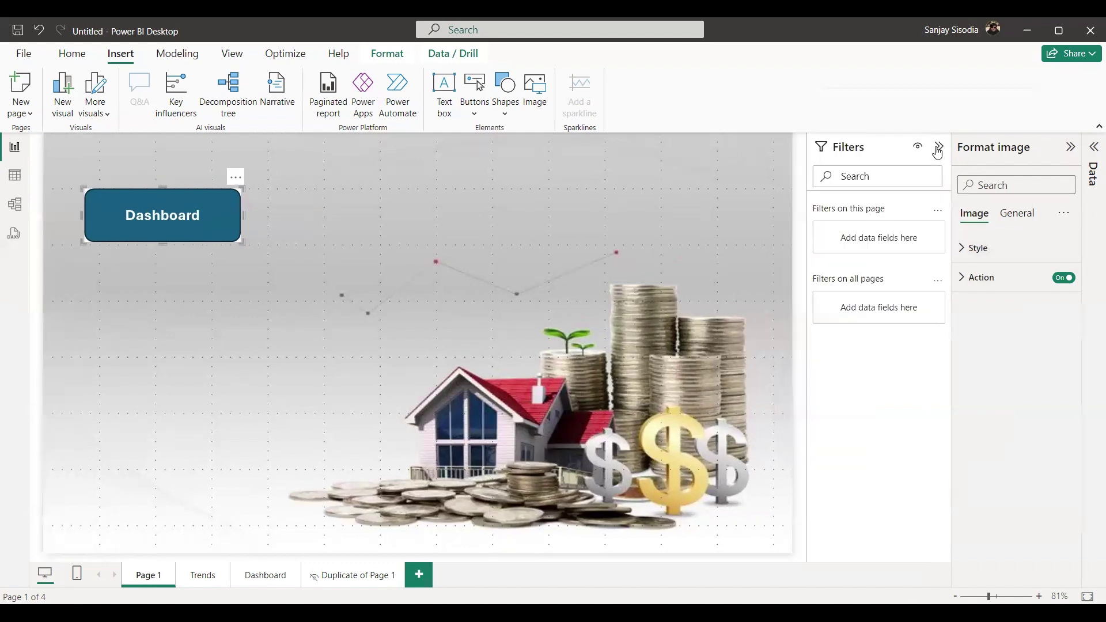
{"action": "left_click", "coordinate": [1093, 148]}
{"action": "left_click", "coordinate": [1094, 148]}
{"action": "left_click", "coordinate": [1074, 148]}
{"action": "left_click", "coordinate": [1043, 149]}
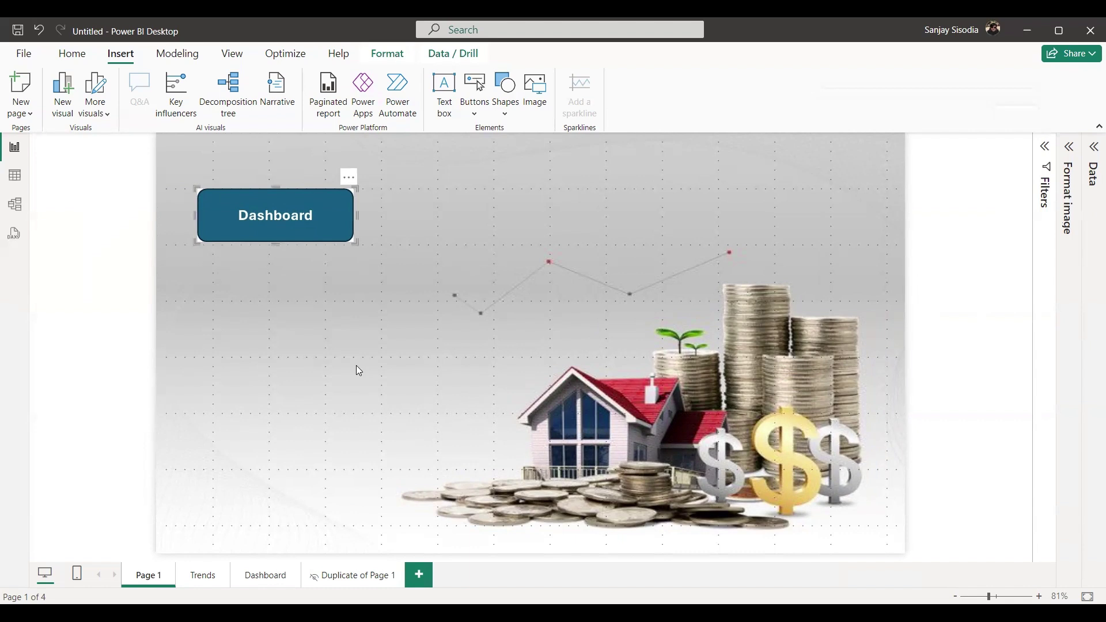
{"action": "left_click", "coordinate": [326, 226], "text": "ctrl"}
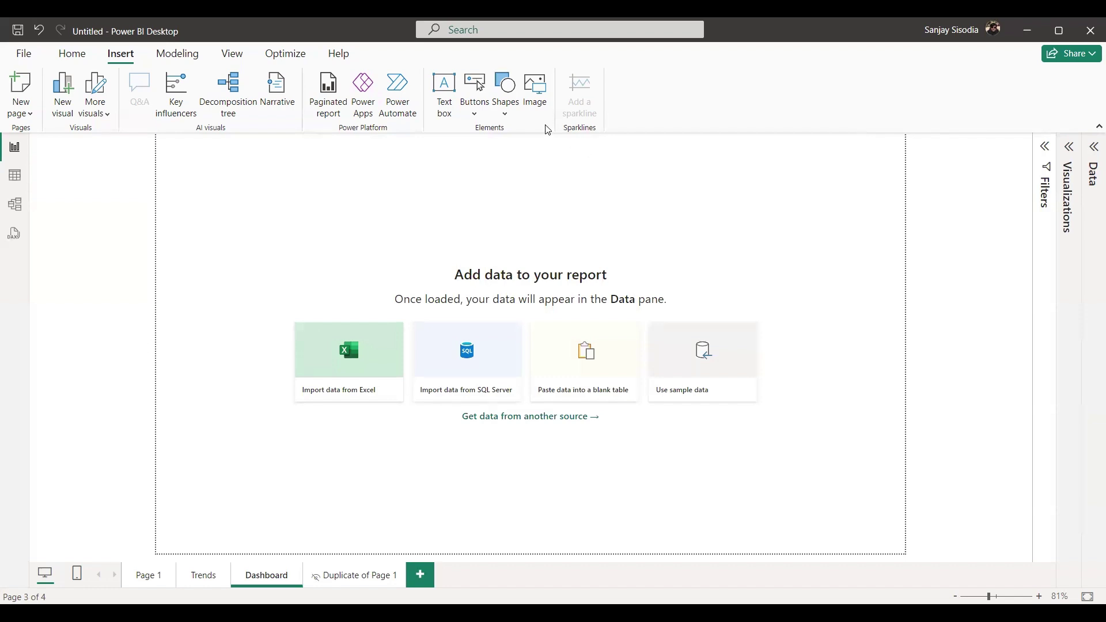
Insert the Home image on the Dashboard page and shrink it to a small icon in the canvas's upper-right corner.
{"action": "left_click", "coordinate": [540, 102]}
{"action": "left_click", "coordinate": [576, 144]}
{"action": "left_click", "coordinate": [987, 582]}
{"action": "left_click_drag", "start_coordinate": [329, 292], "coordinate": [894, 157]}
{"action": "left_click", "coordinate": [247, 175]}
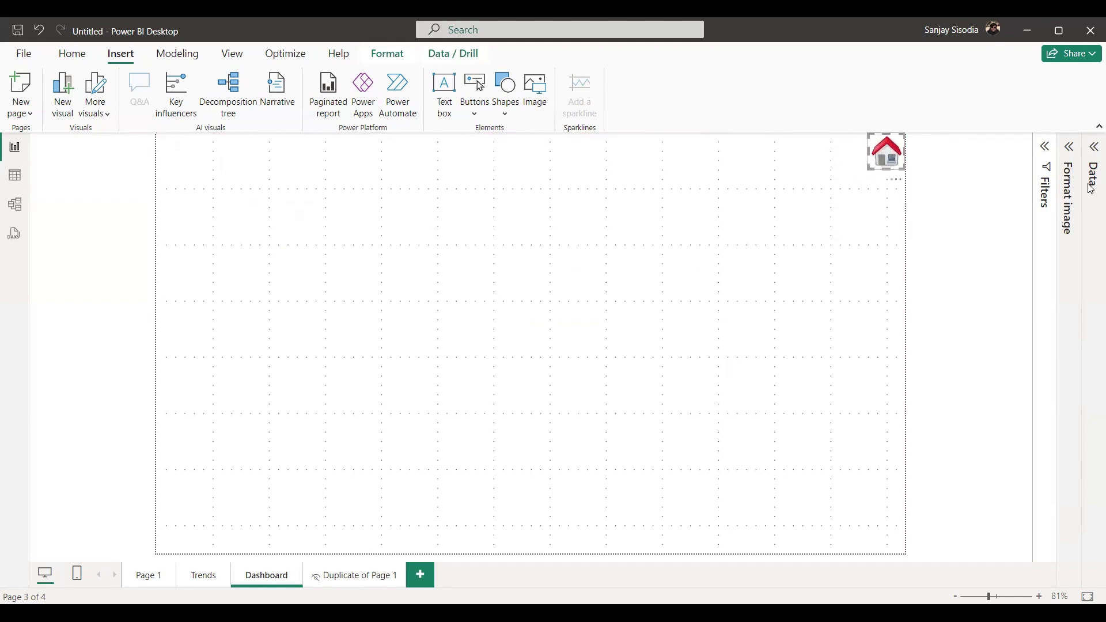
Enable an action on the Home image, with type Page navigation and destination Page 1, and follow its link to test it.
{"action": "left_click", "coordinate": [1071, 151]}
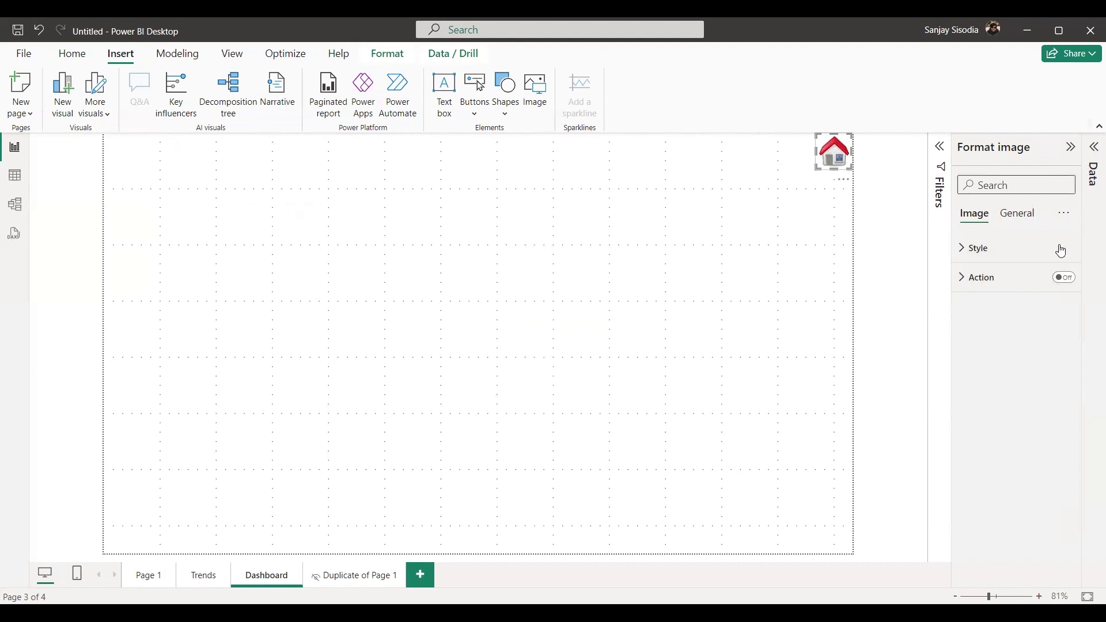
{"action": "left_click", "coordinate": [1064, 280]}
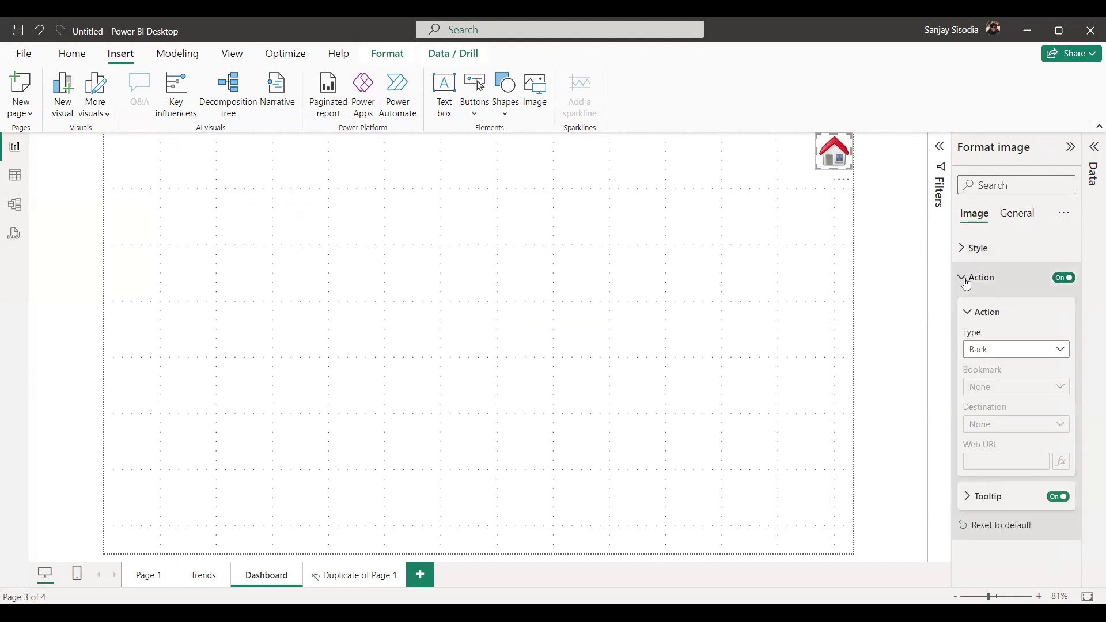
{"action": "left_click", "coordinate": [1061, 353]}
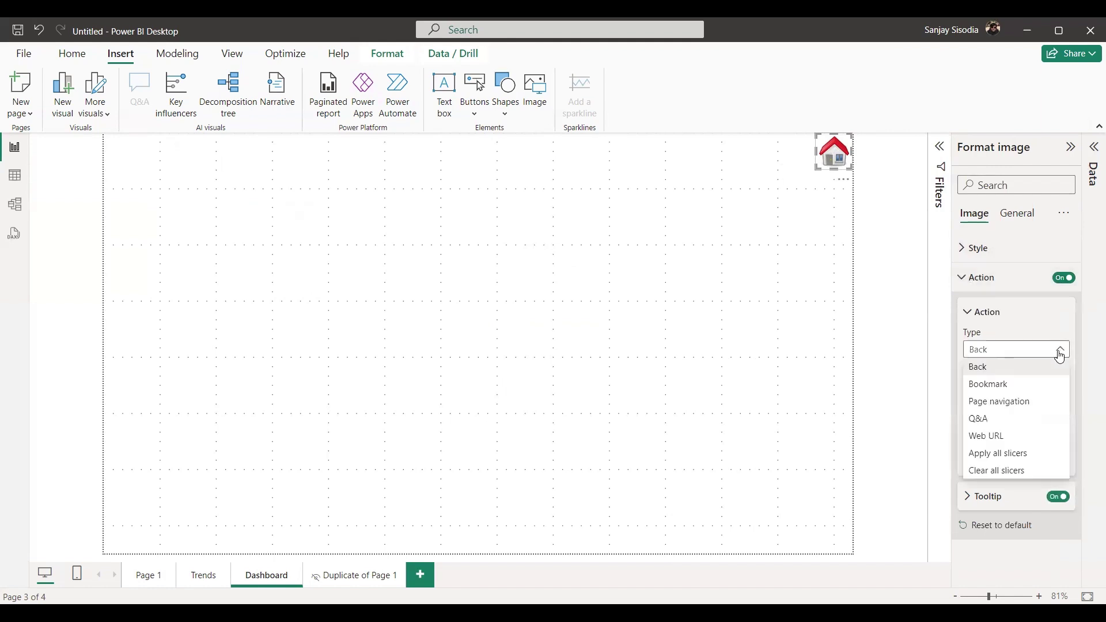
{"action": "left_click", "coordinate": [1007, 402]}
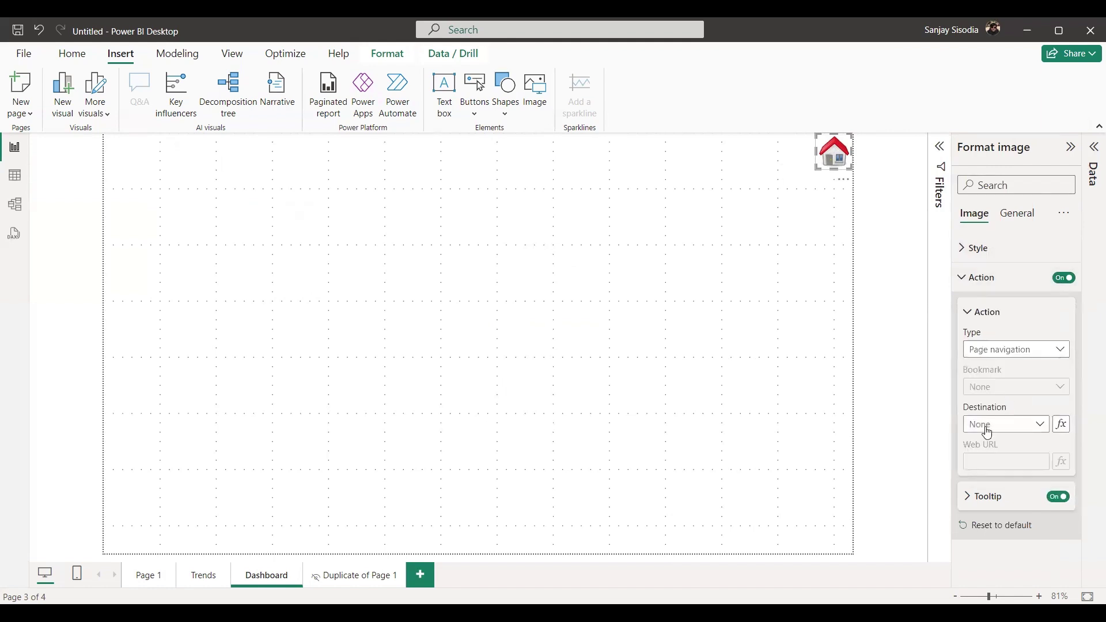
{"action": "left_click", "coordinate": [1045, 435]}
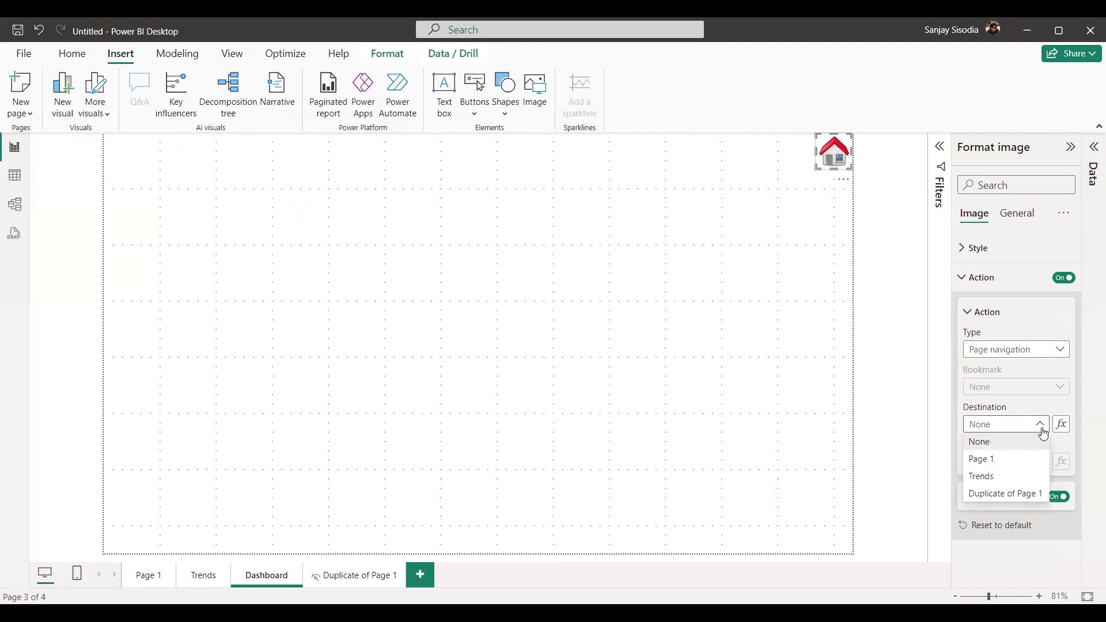
{"action": "left_click", "coordinate": [1009, 461]}
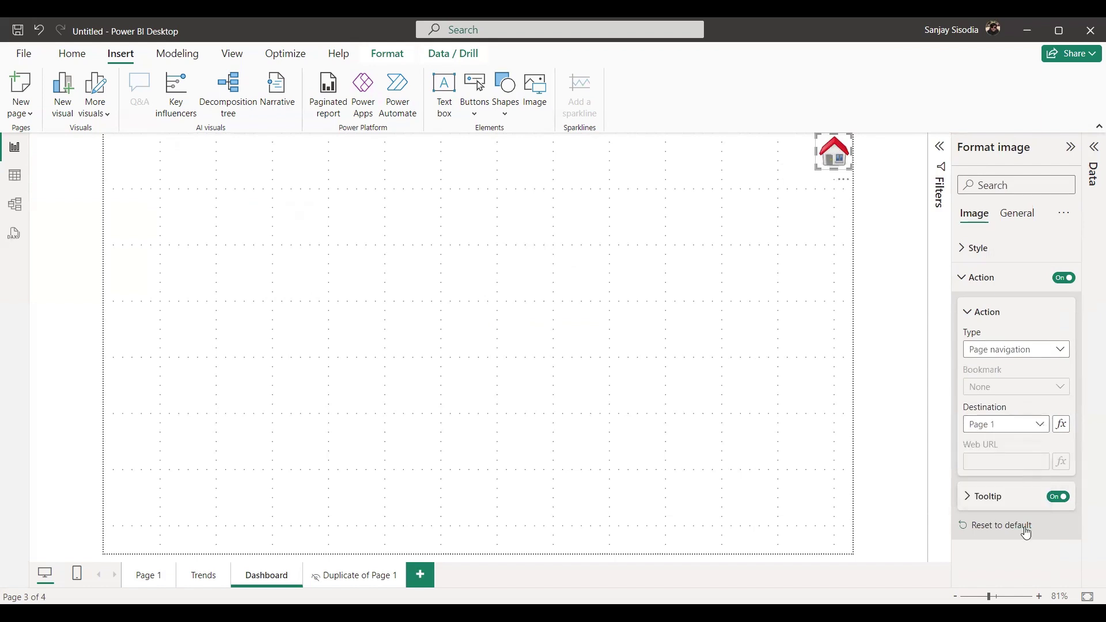
{"action": "left_click", "coordinate": [911, 361]}
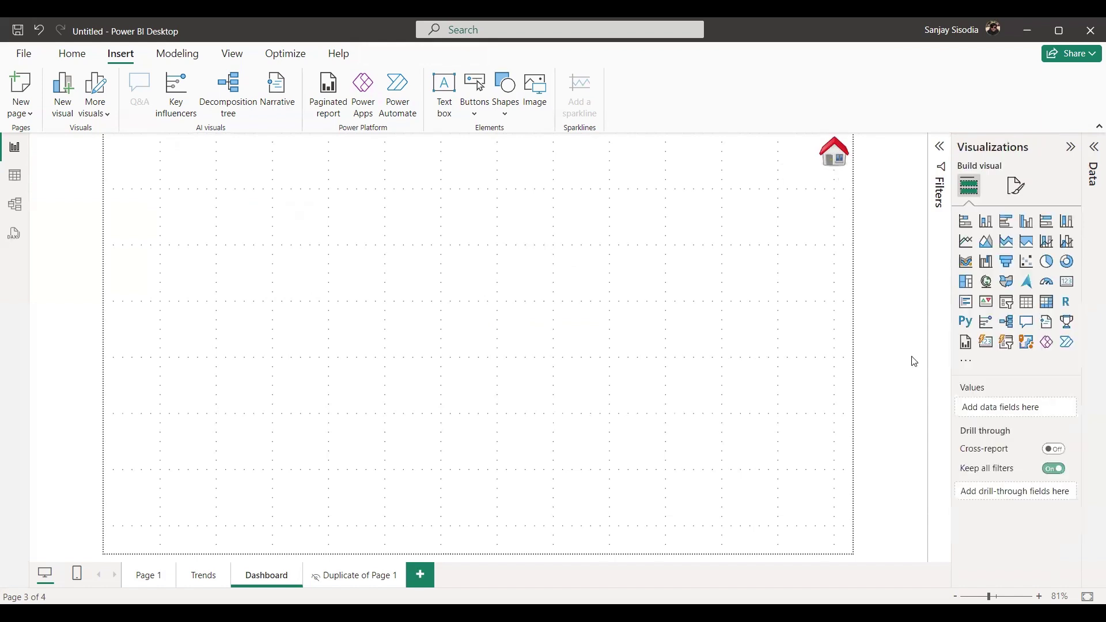
{"action": "left_click", "coordinate": [835, 166], "text": "ctrl"}
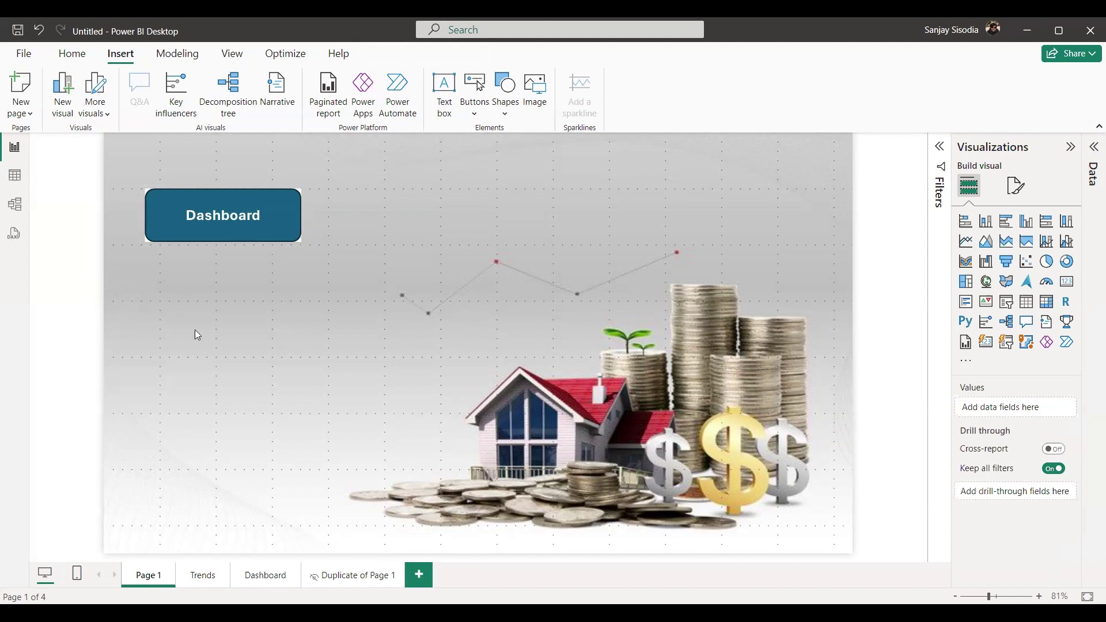
Insert a hexagon shape on Page 1, shrink it to a small button and place it well below the Dashboard button.
{"action": "left_click", "coordinate": [507, 117]}
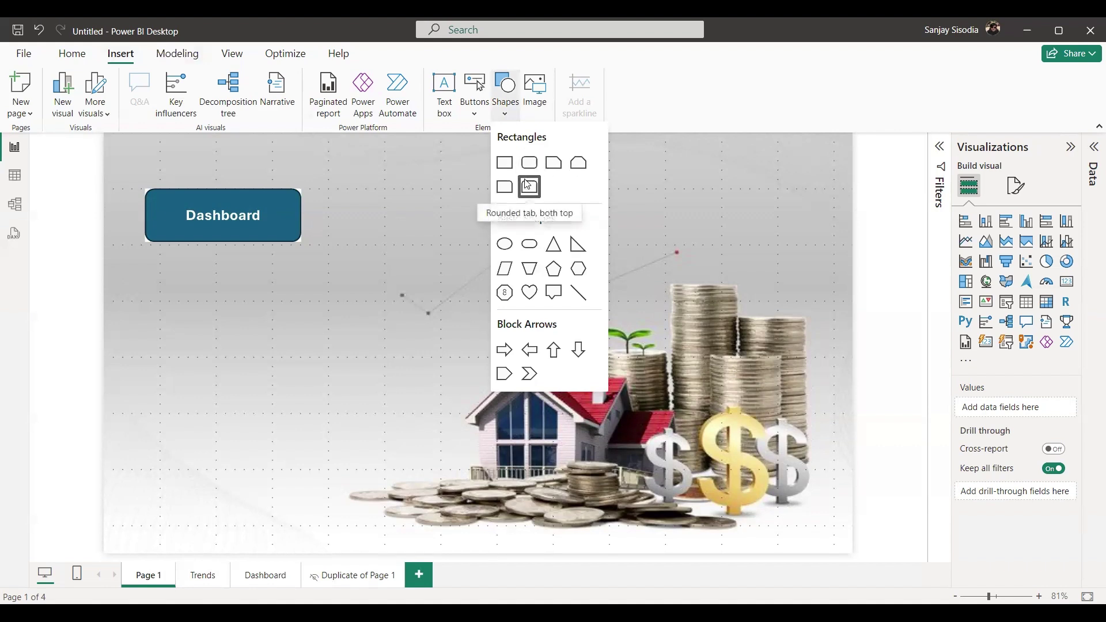
{"action": "left_click", "coordinate": [578, 276]}
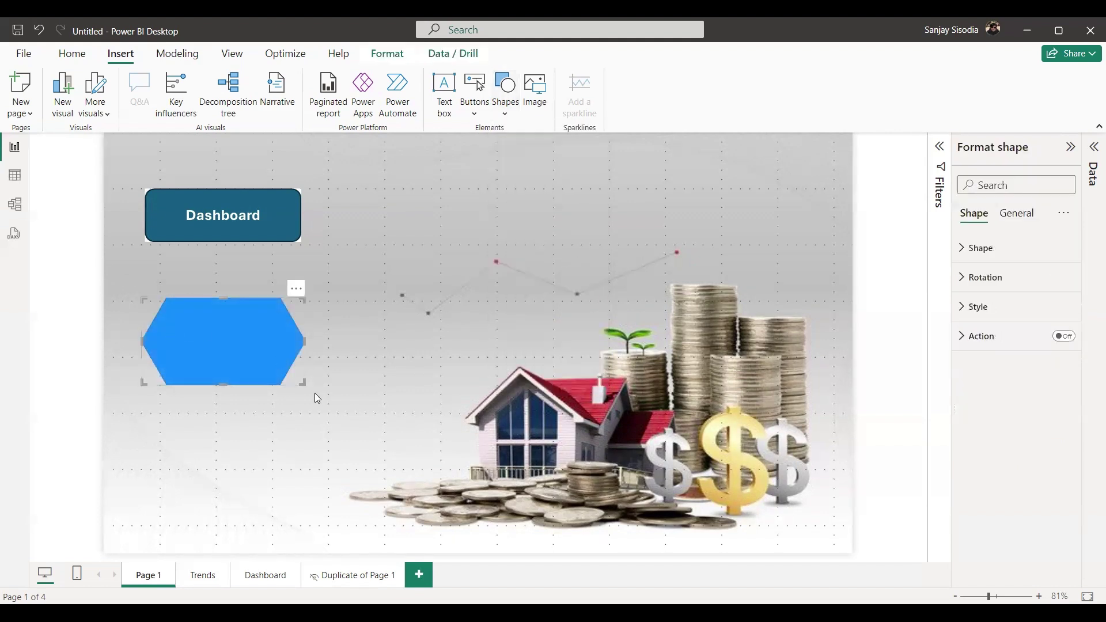
{"action": "left_click_drag", "start_coordinate": [298, 341], "coordinate": [237, 338]}
{"action": "left_click_drag", "start_coordinate": [143, 299], "coordinate": [197, 429]}
{"action": "left_click", "coordinate": [269, 402]}
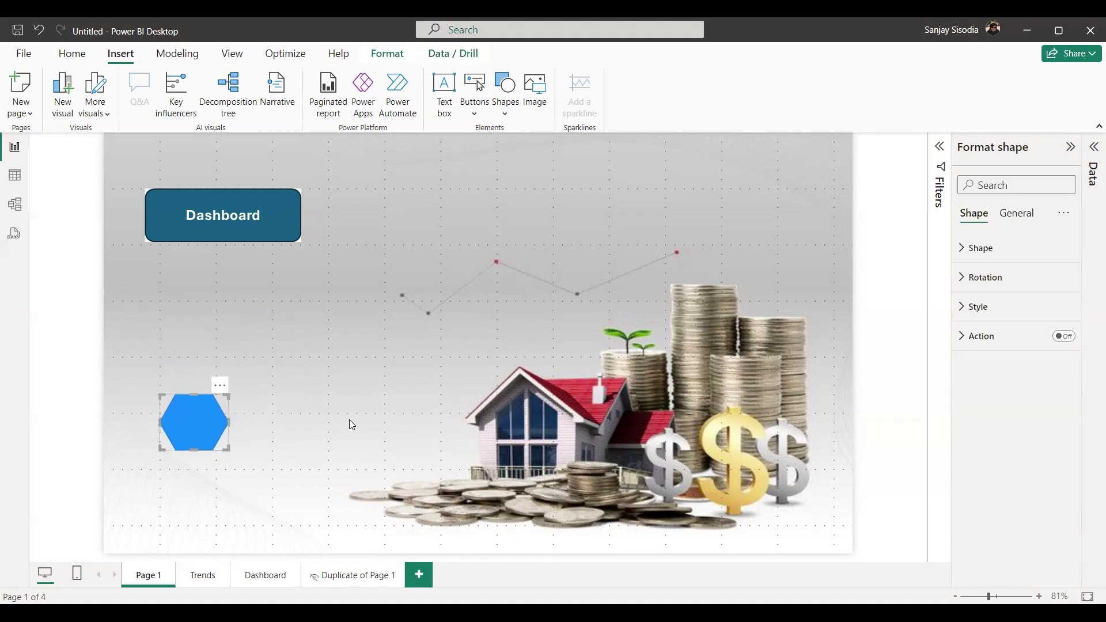
{"action": "left_click", "coordinate": [245, 394]}
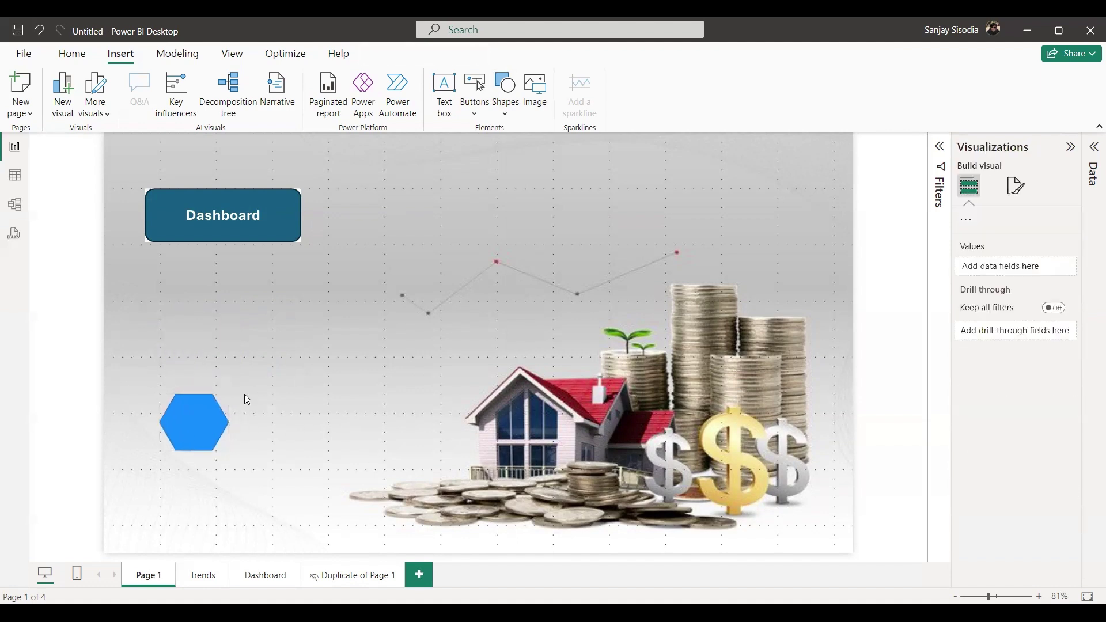
Enable an action on the blue hexagon, with type Page navigation and destination Trends.
{"action": "left_click", "coordinate": [187, 448]}
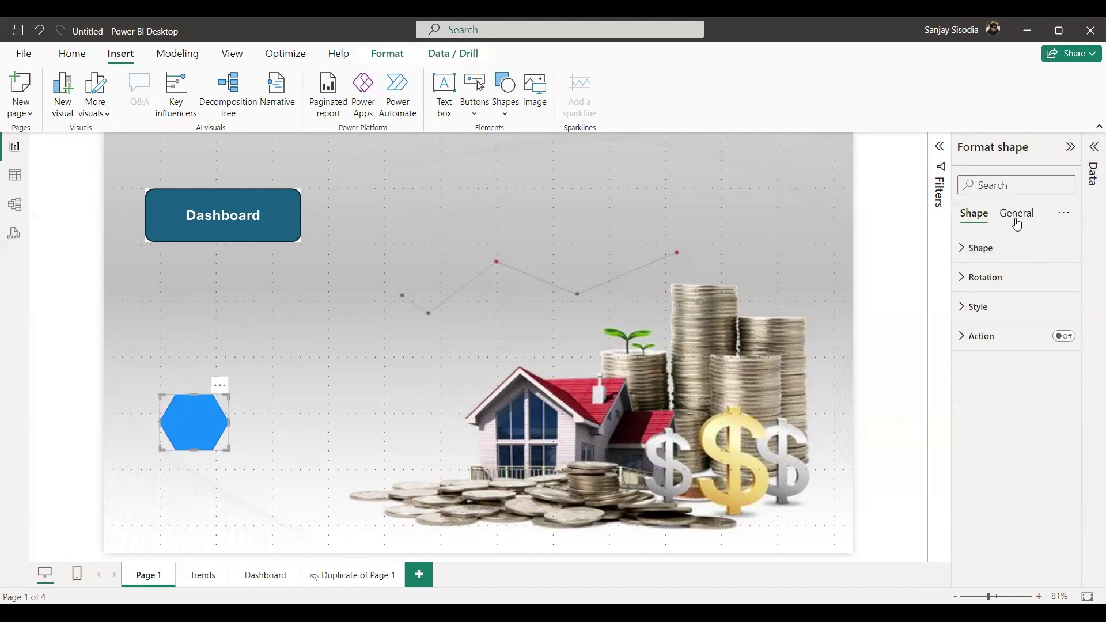
{"action": "left_click", "coordinate": [1071, 147]}
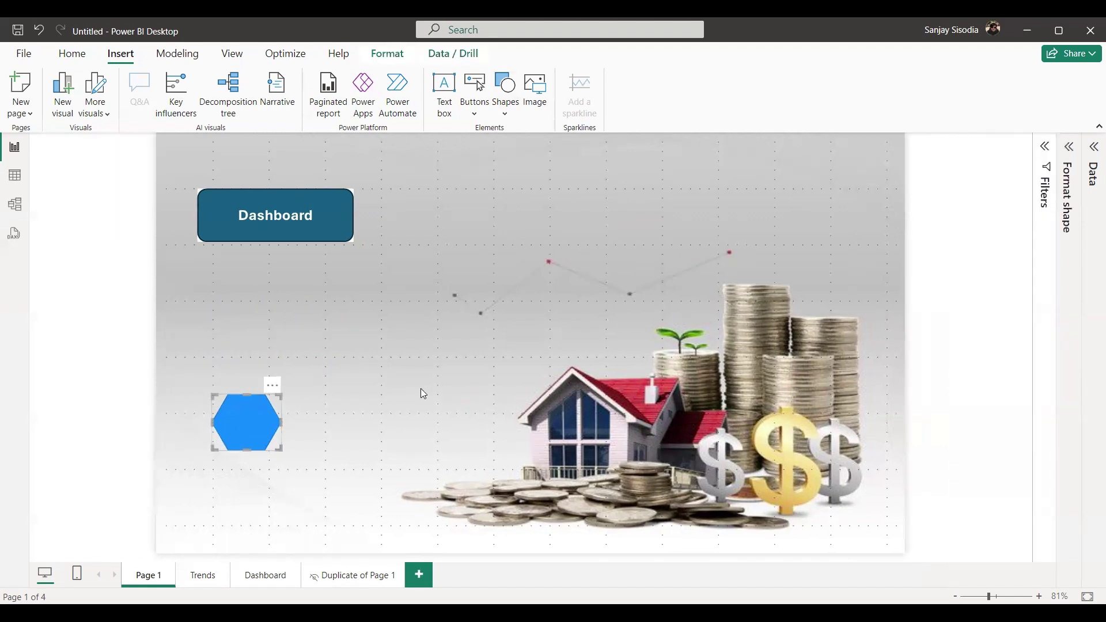
{"action": "left_click", "coordinate": [1072, 148]}
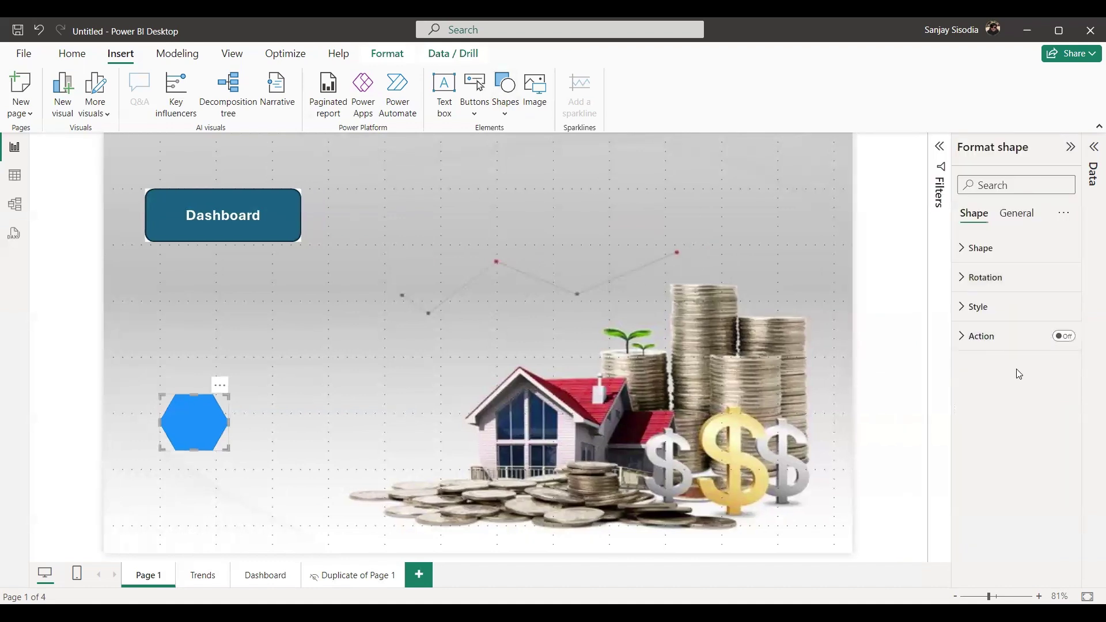
{"action": "left_click", "coordinate": [1063, 337]}
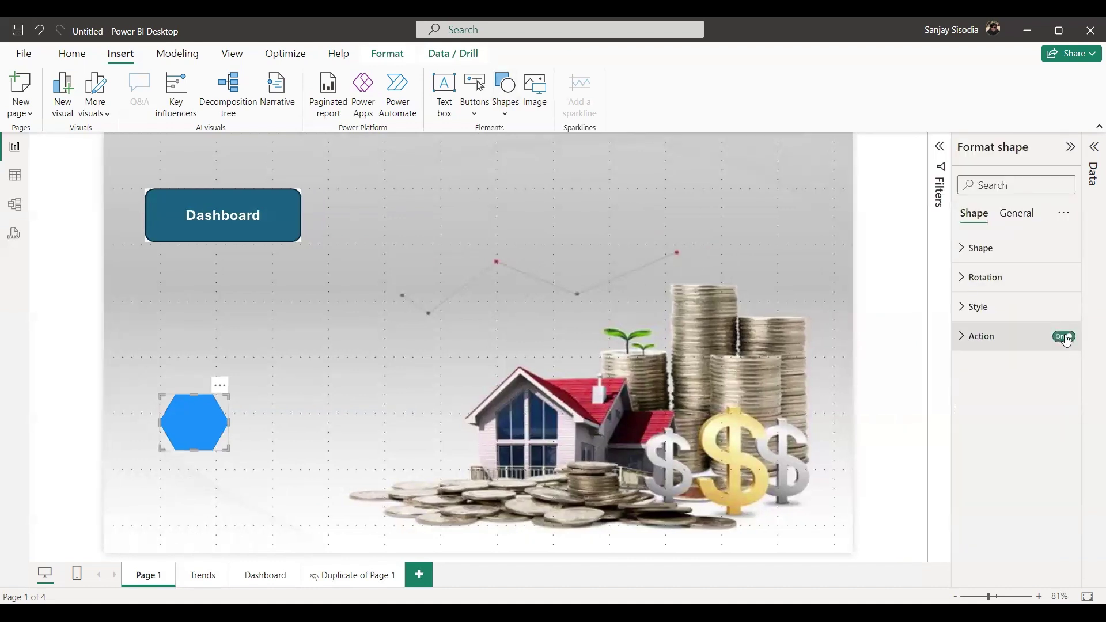
{"action": "left_click", "coordinate": [968, 337]}
{"action": "left_click", "coordinate": [1060, 410]}
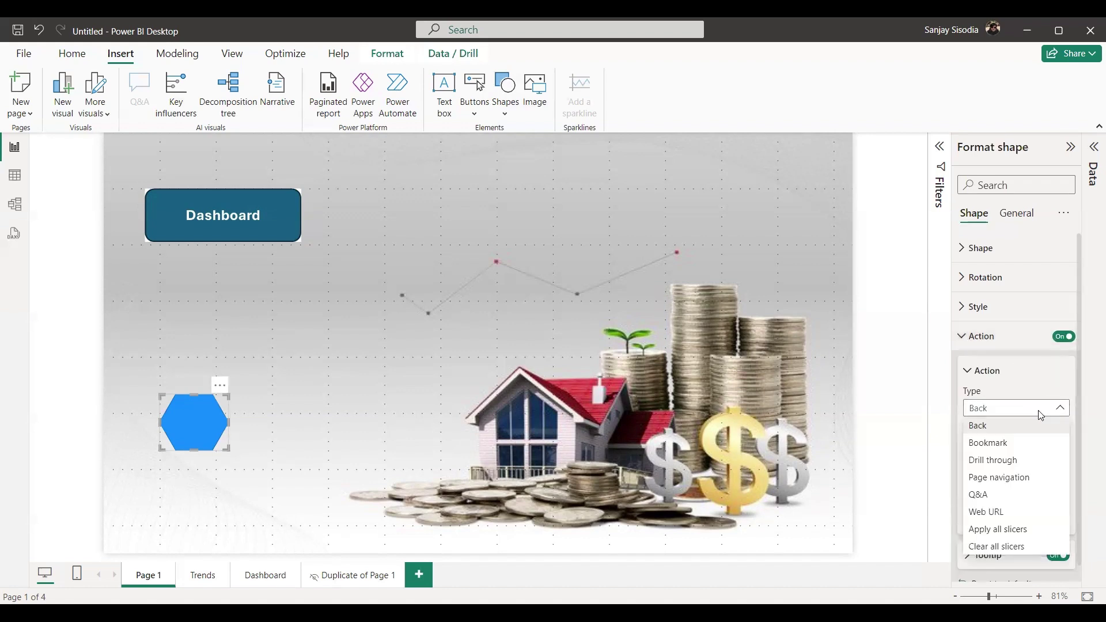
{"action": "left_click", "coordinate": [1002, 478]}
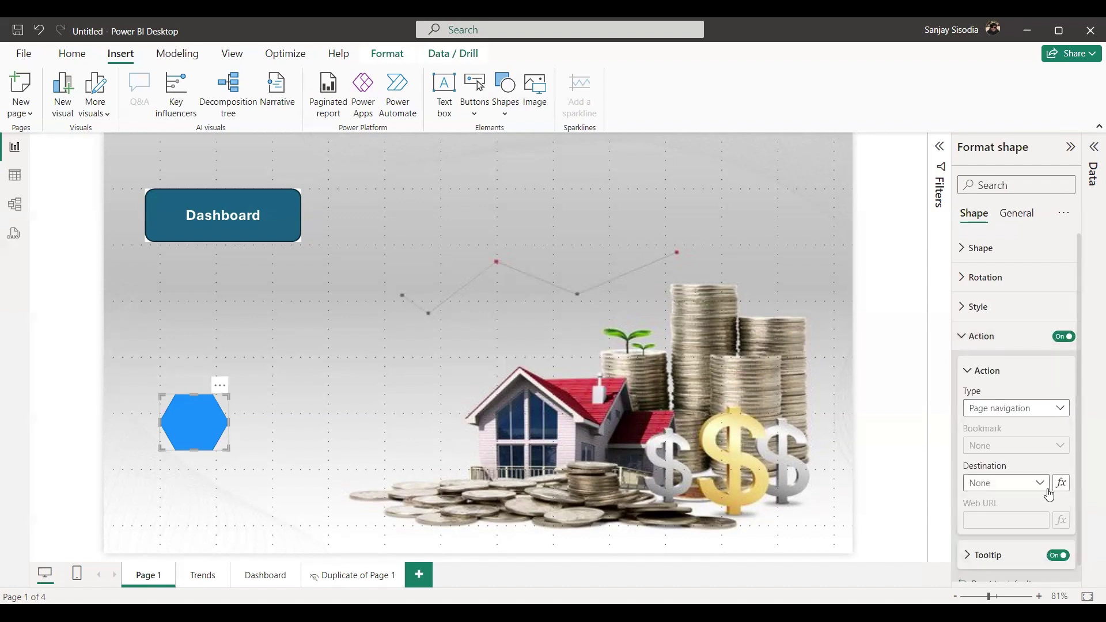
{"action": "left_click", "coordinate": [1044, 485]}
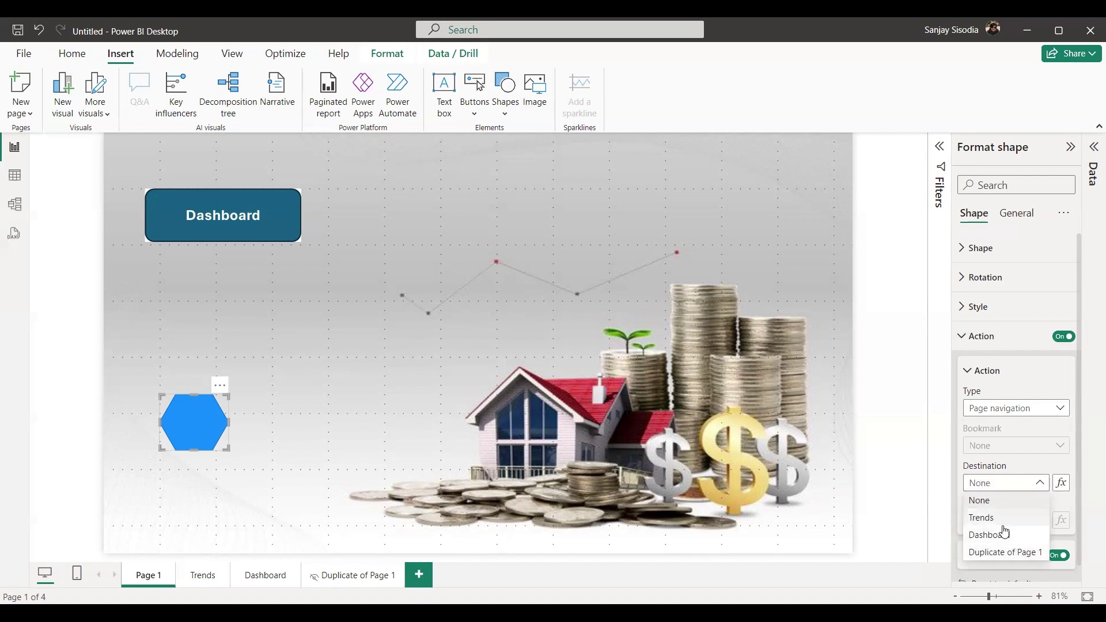
{"action": "left_click", "coordinate": [1001, 523]}
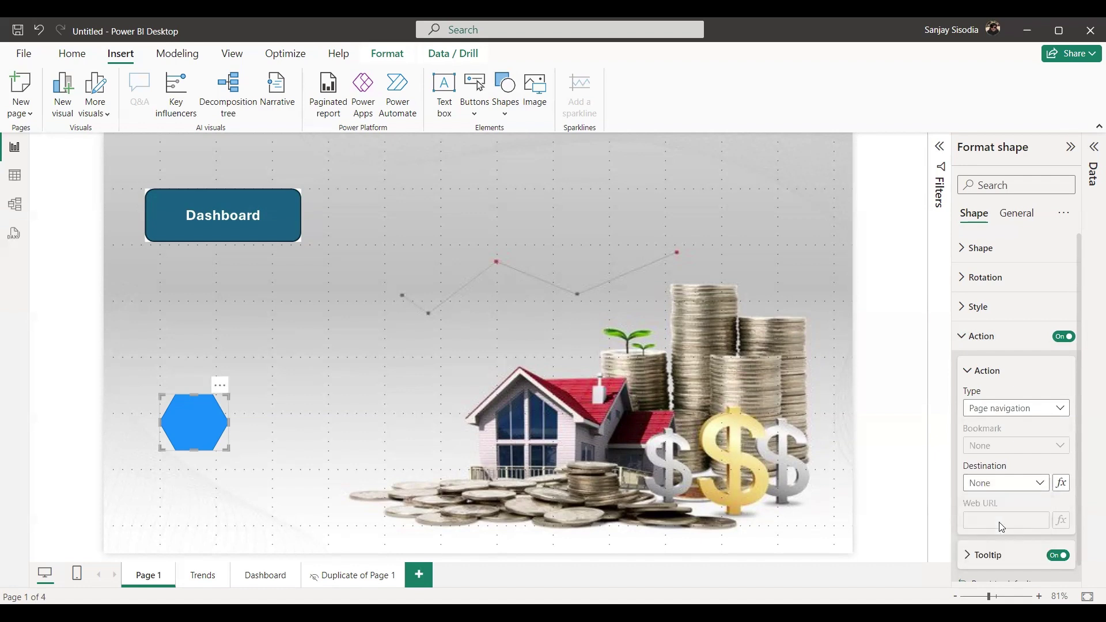
Follow the hexagon's link to test its page navigation, and return to Page 1.
{"action": "left_click", "coordinate": [911, 373]}
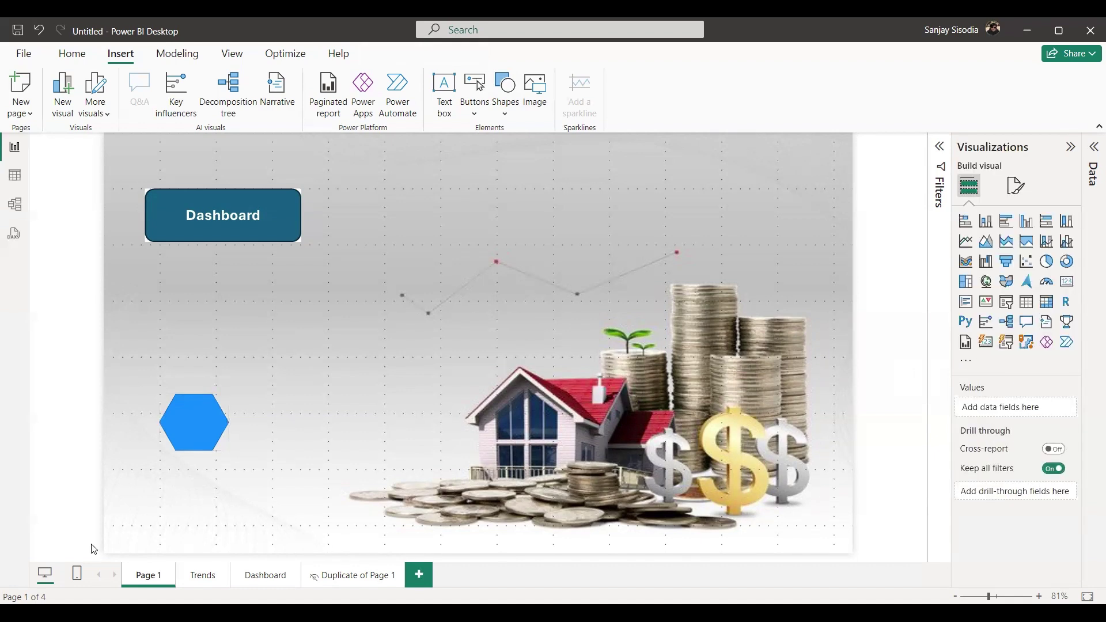
{"action": "left_click", "coordinate": [198, 441], "text": "ctrl"}
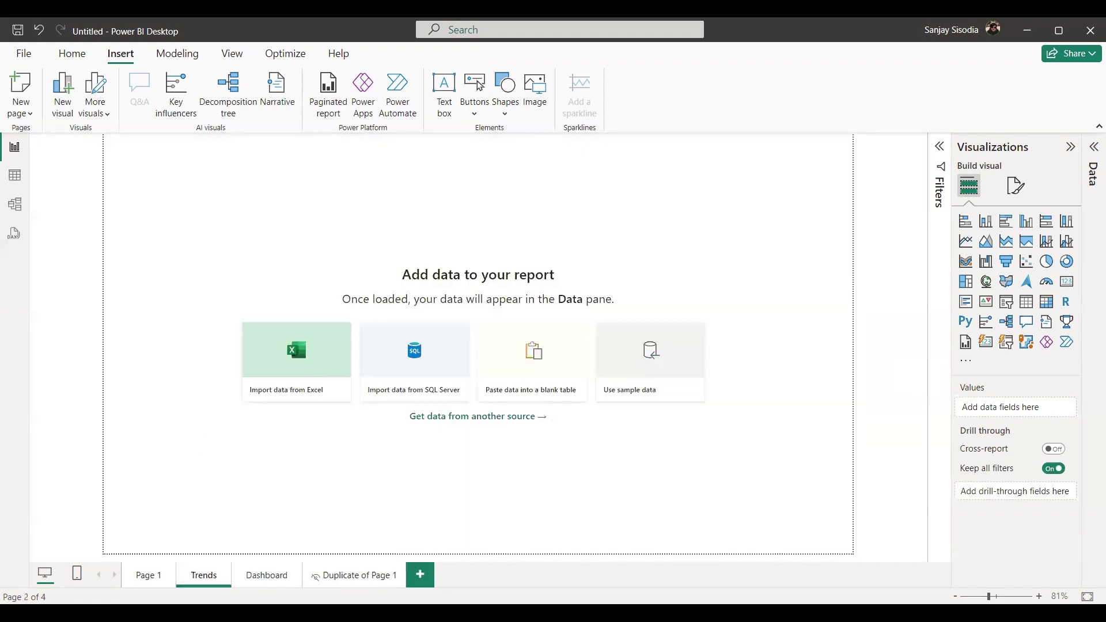
{"action": "left_click", "coordinate": [143, 581]}
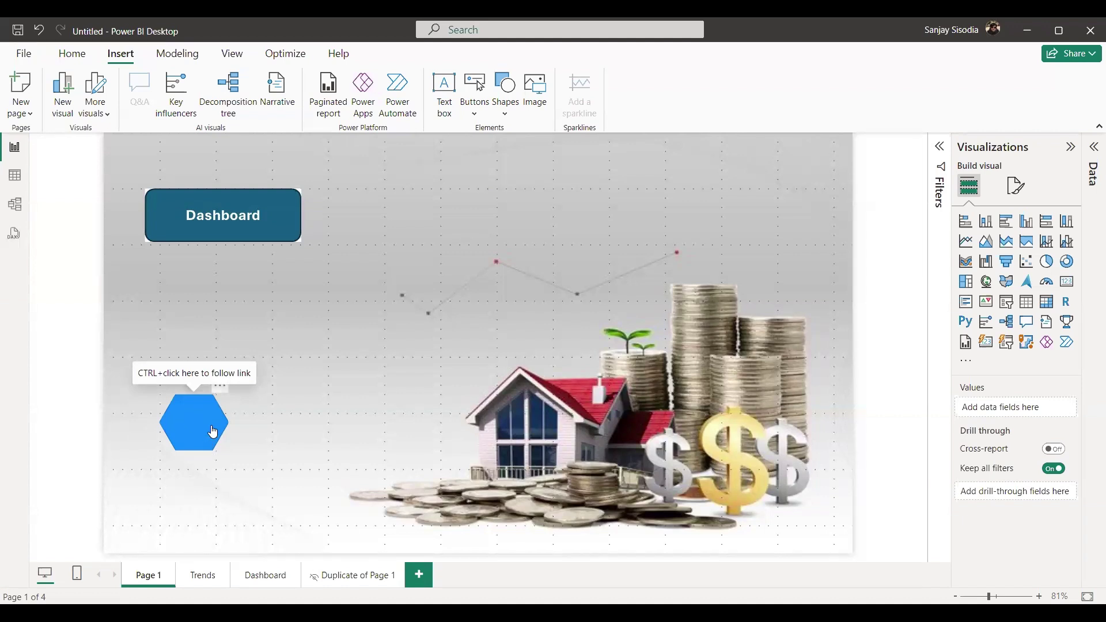
Insert a text box on Page 1 containing the text "Trends".
{"action": "left_click", "coordinate": [450, 89]}
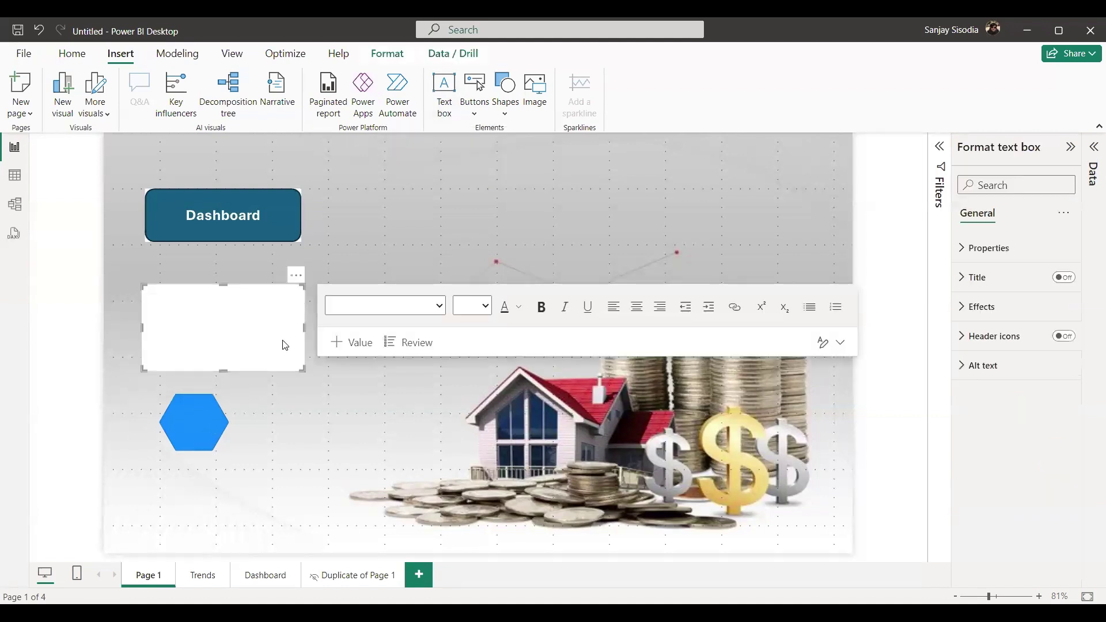
{"action": "left_click", "coordinate": [195, 333]}
{"action": "type", "text": "Trends"}
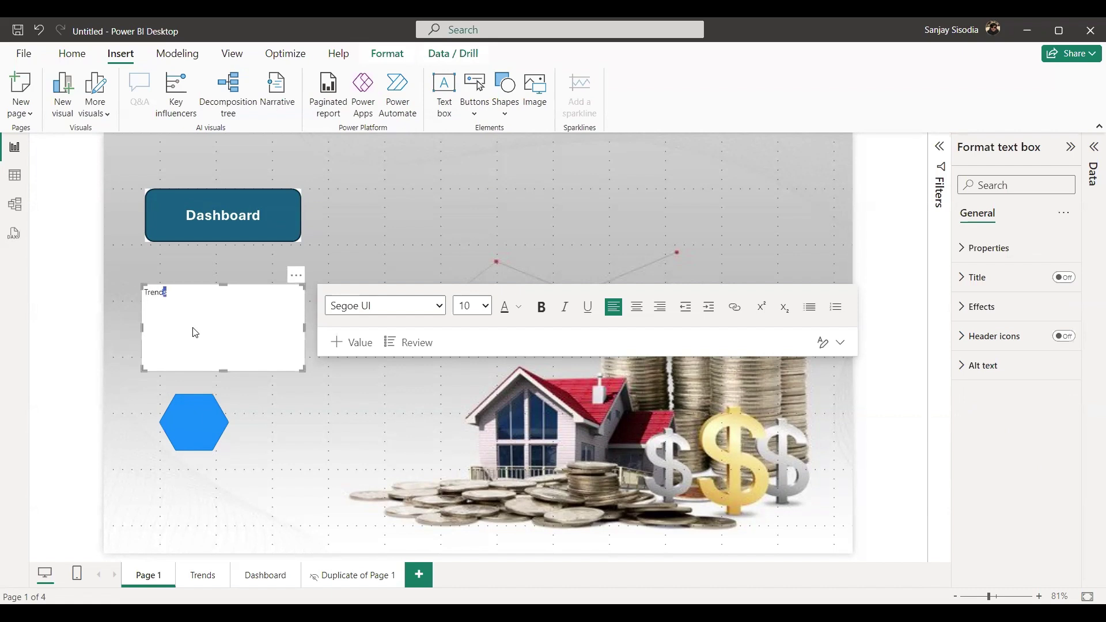
Format the Trends text with font size 16, bold and black colour.
{"action": "double_click", "coordinate": [165, 292]}
{"action": "left_click", "coordinate": [486, 306]}
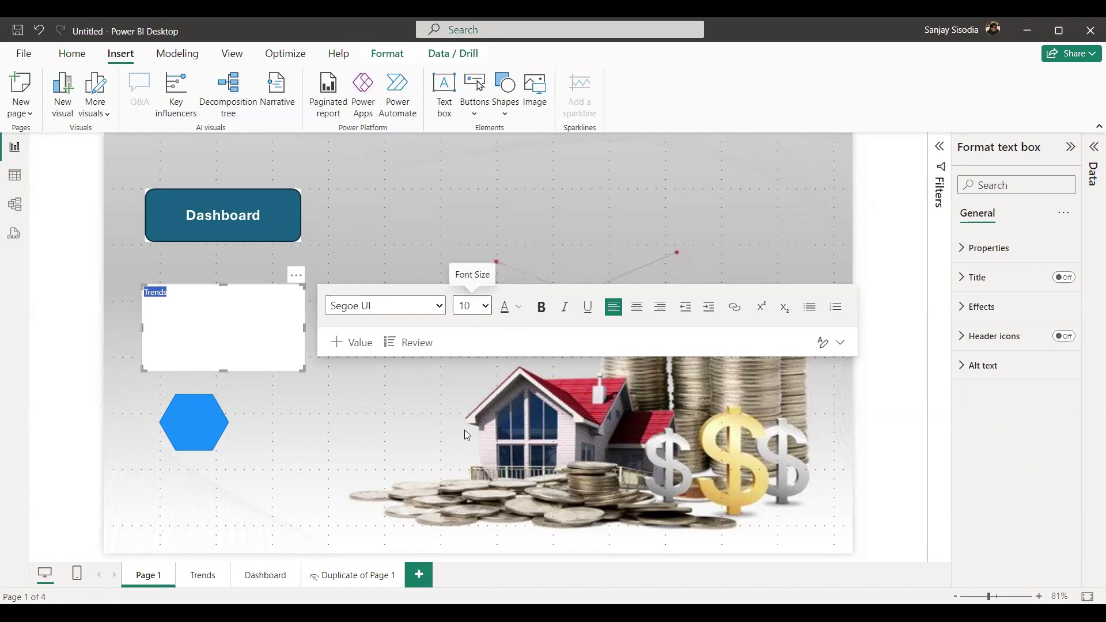
{"action": "left_click", "coordinate": [464, 430]}
{"action": "left_click", "coordinate": [542, 307]}
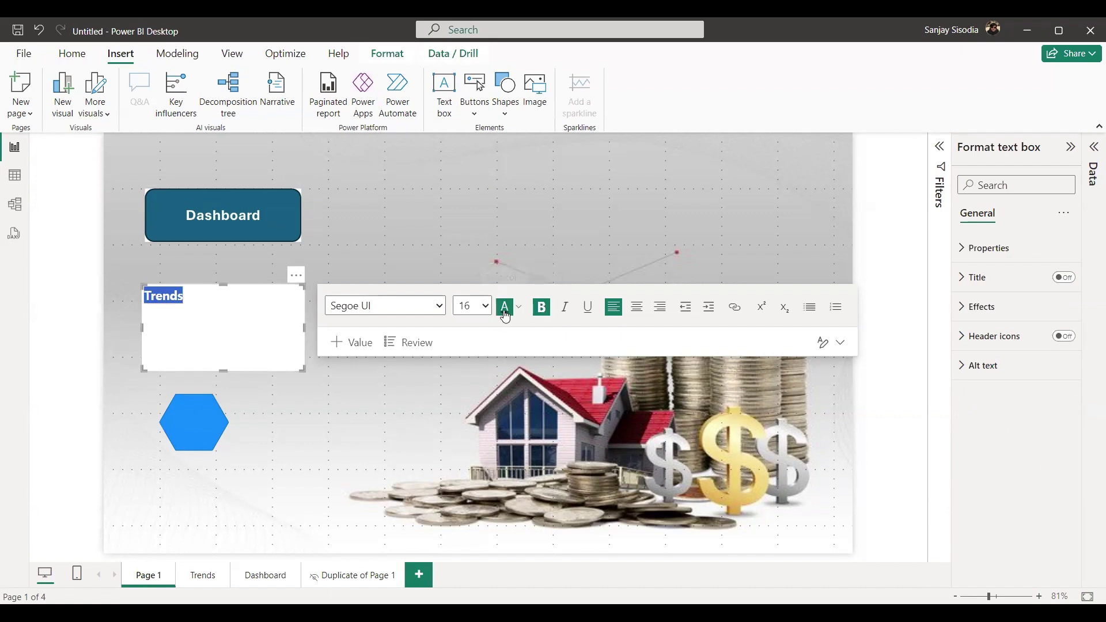
{"action": "left_click", "coordinate": [521, 309]}
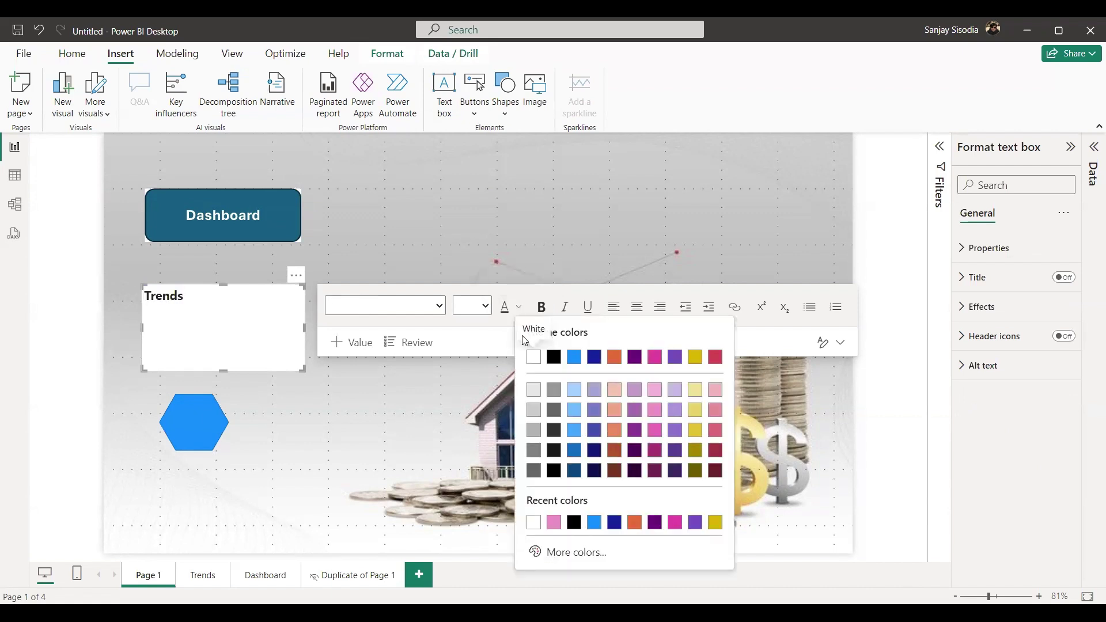
{"action": "left_click", "coordinate": [554, 358]}
Shrink the Trends text box closely around its text and place it over the centre of the hexagon.
{"action": "left_click_drag", "start_coordinate": [291, 373], "coordinate": [189, 310]}
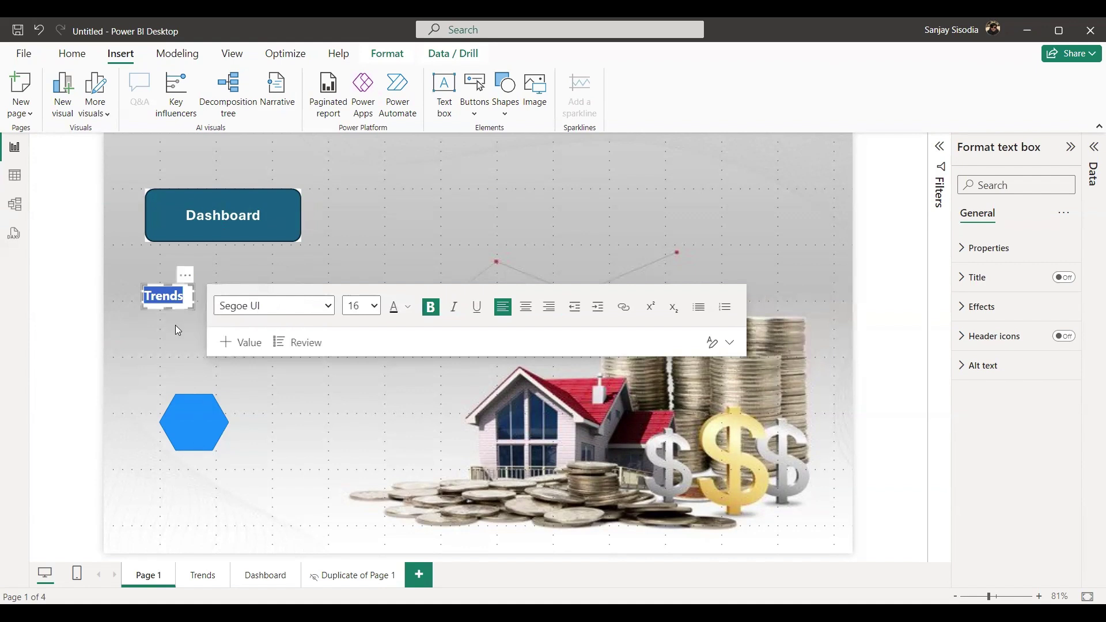
{"action": "left_click", "coordinate": [175, 325]}
{"action": "left_click_drag", "start_coordinate": [170, 290], "coordinate": [198, 416]}
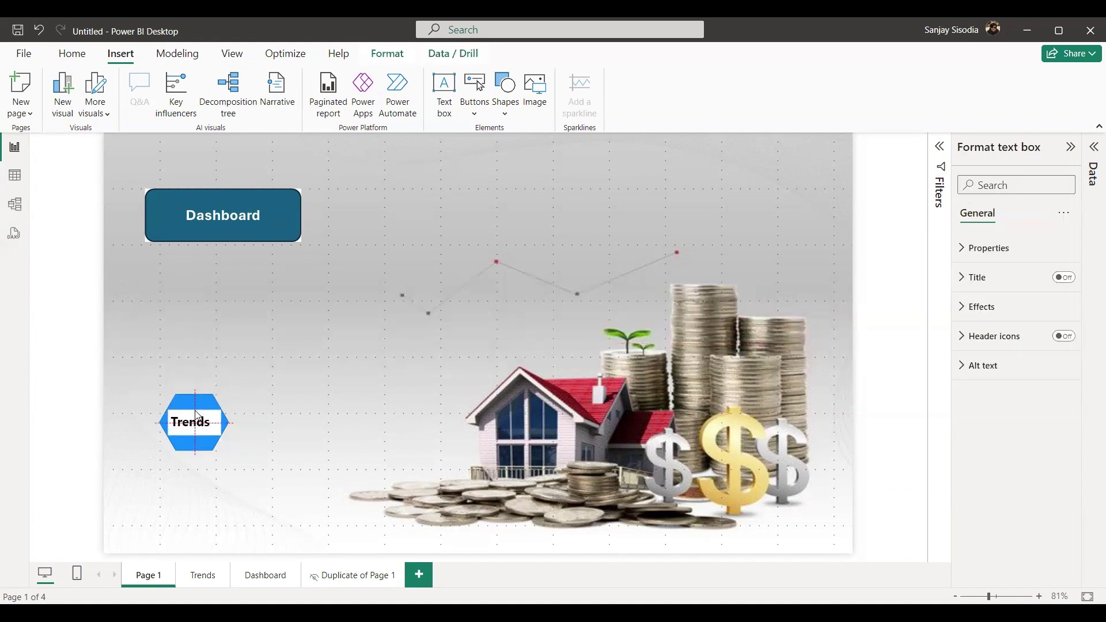
Centre-align the text within the Trends text box on the hexagon.
{"action": "left_click", "coordinate": [198, 416]}
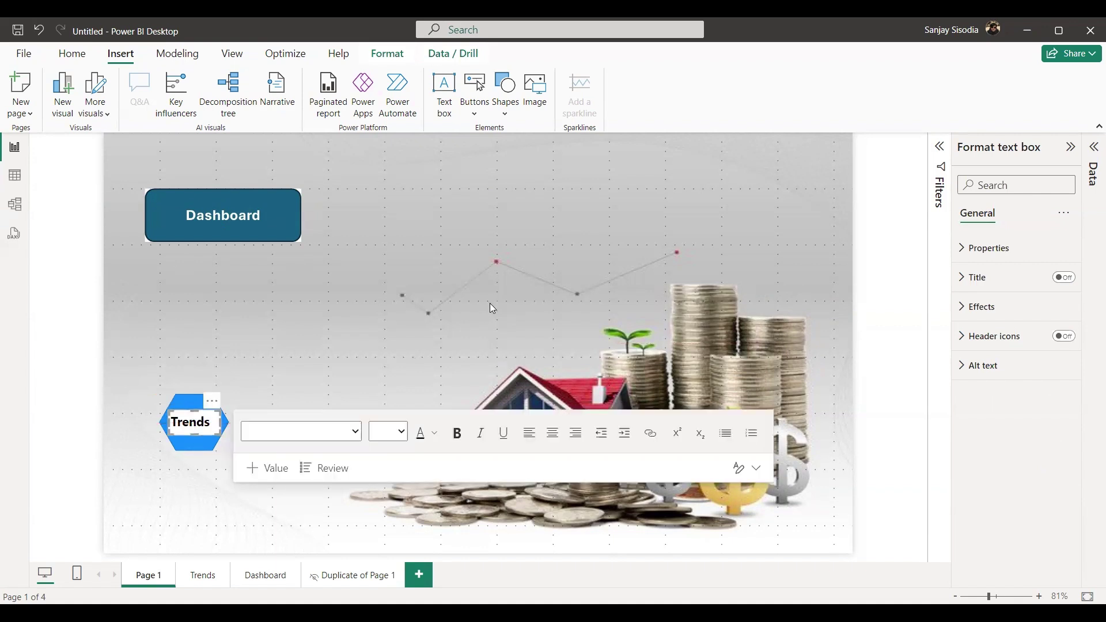
{"action": "left_click", "coordinate": [557, 441]}
{"action": "left_click", "coordinate": [353, 313]}
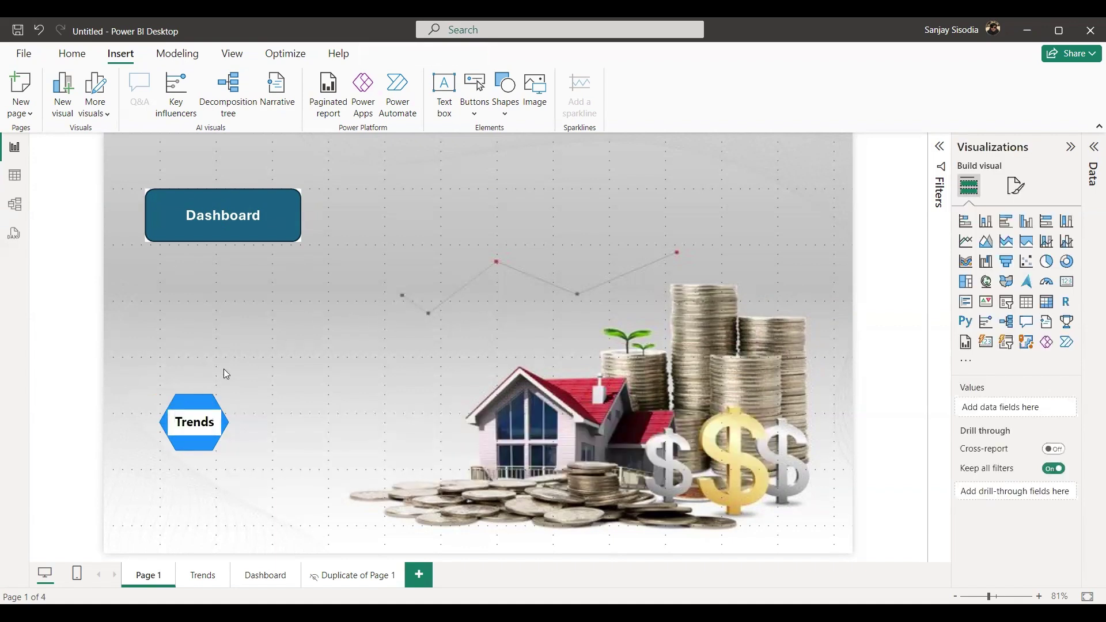
Set the background transparency of the Trends text box to 100%.
{"action": "left_click", "coordinate": [185, 414]}
{"action": "left_click", "coordinate": [291, 369]}
{"action": "left_click", "coordinate": [178, 417]}
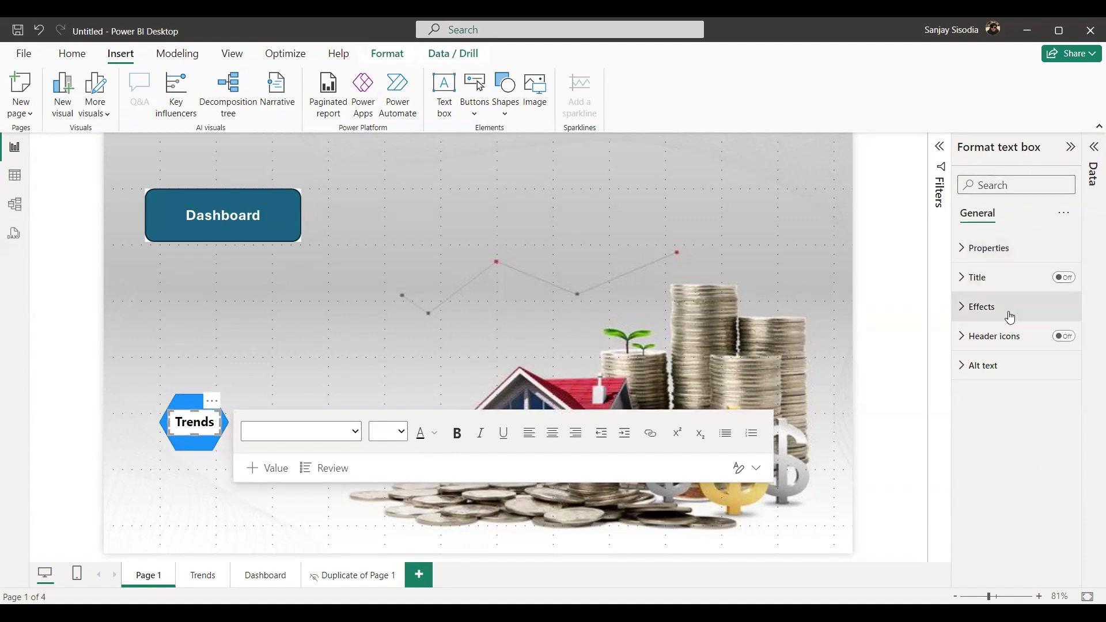
{"action": "left_click", "coordinate": [961, 310]}
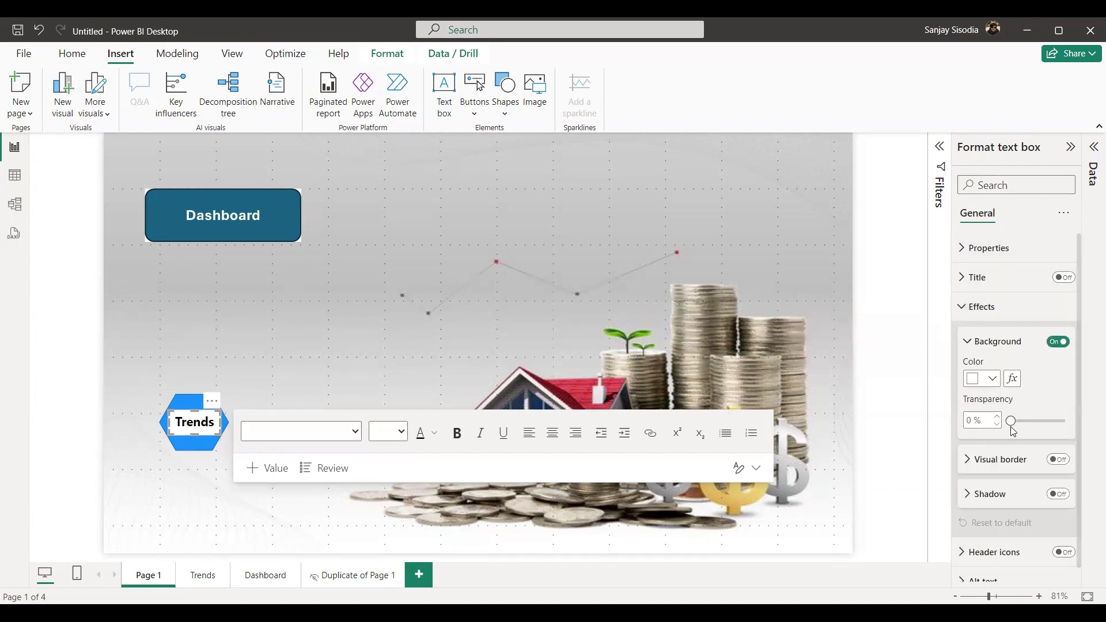
{"action": "left_click_drag", "start_coordinate": [1010, 422], "coordinate": [1071, 423]}
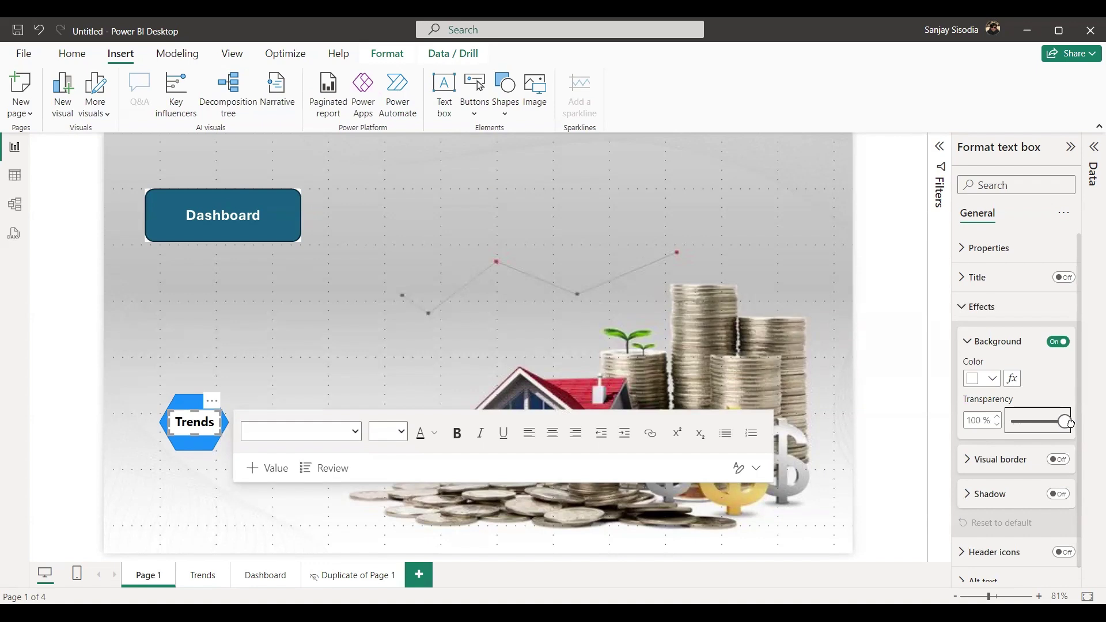
Test the Trends hexagon's page link from Page 1, and return to Page 1.
{"action": "left_click", "coordinate": [330, 318]}
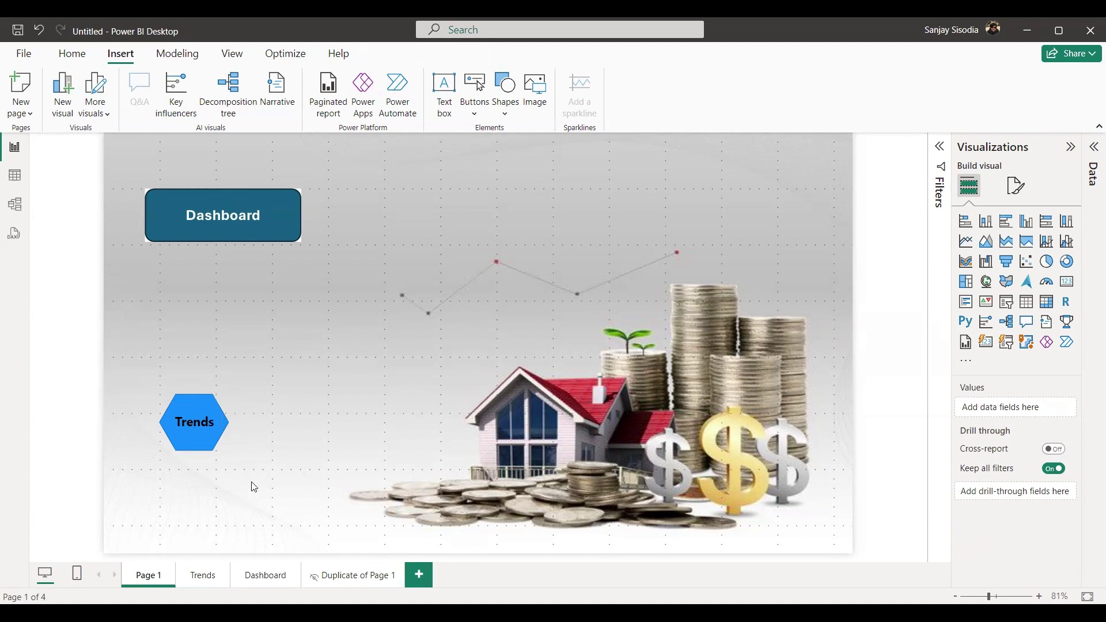
{"action": "left_click", "coordinate": [204, 450], "text": "ctrl"}
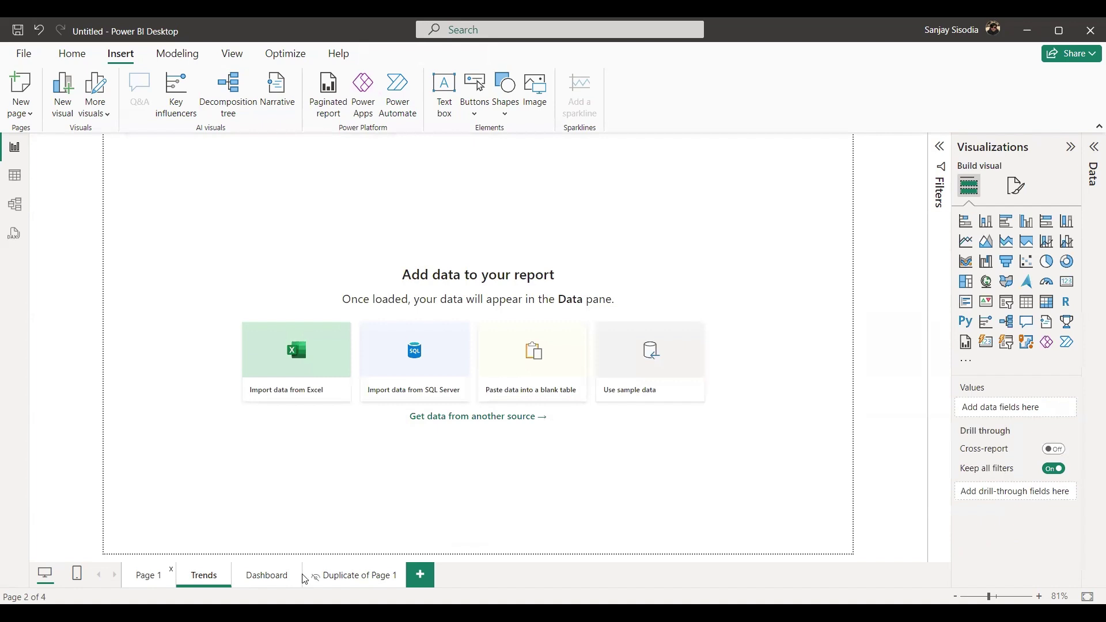
{"action": "left_click", "coordinate": [135, 581]}
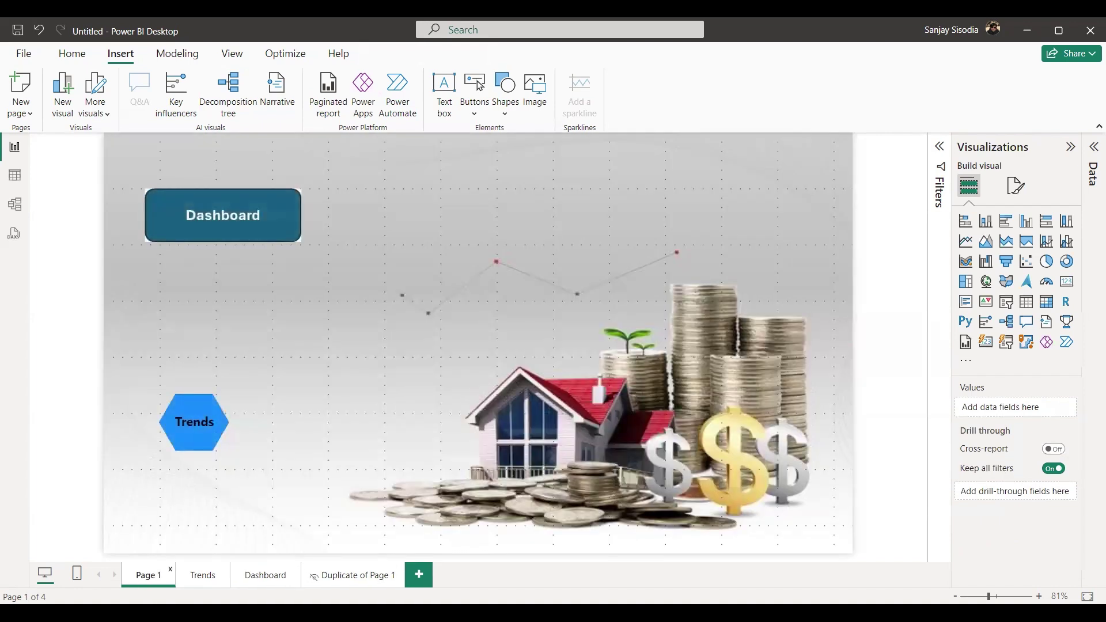
Copy the home image button from the Dashboard page and paste it onto the Trends page.
{"action": "left_click", "coordinate": [263, 579]}
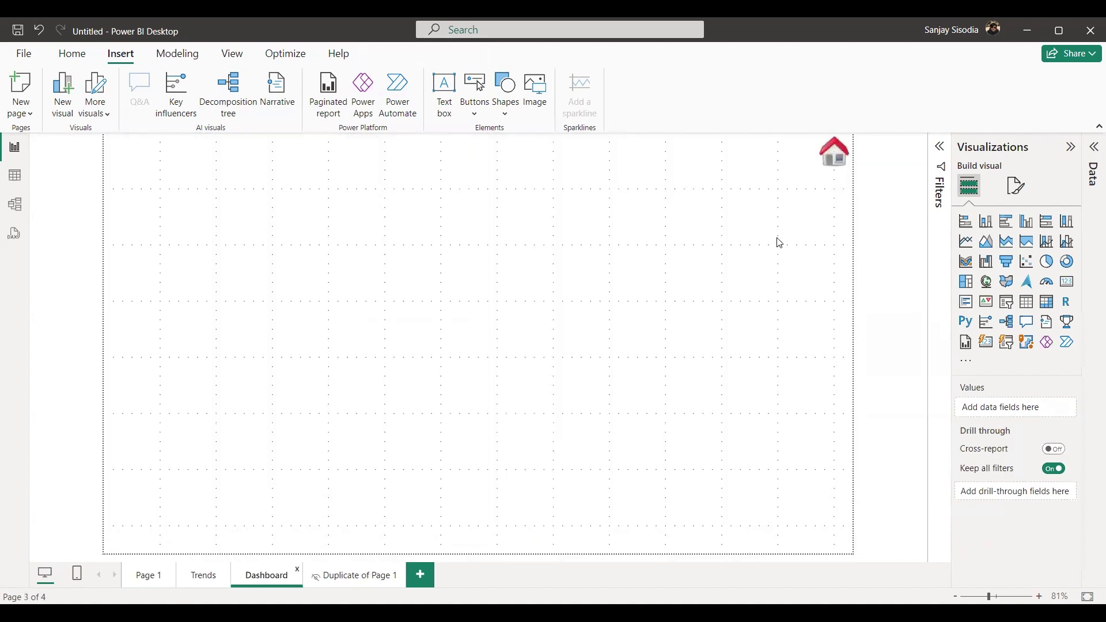
{"action": "left_click", "coordinate": [846, 163]}
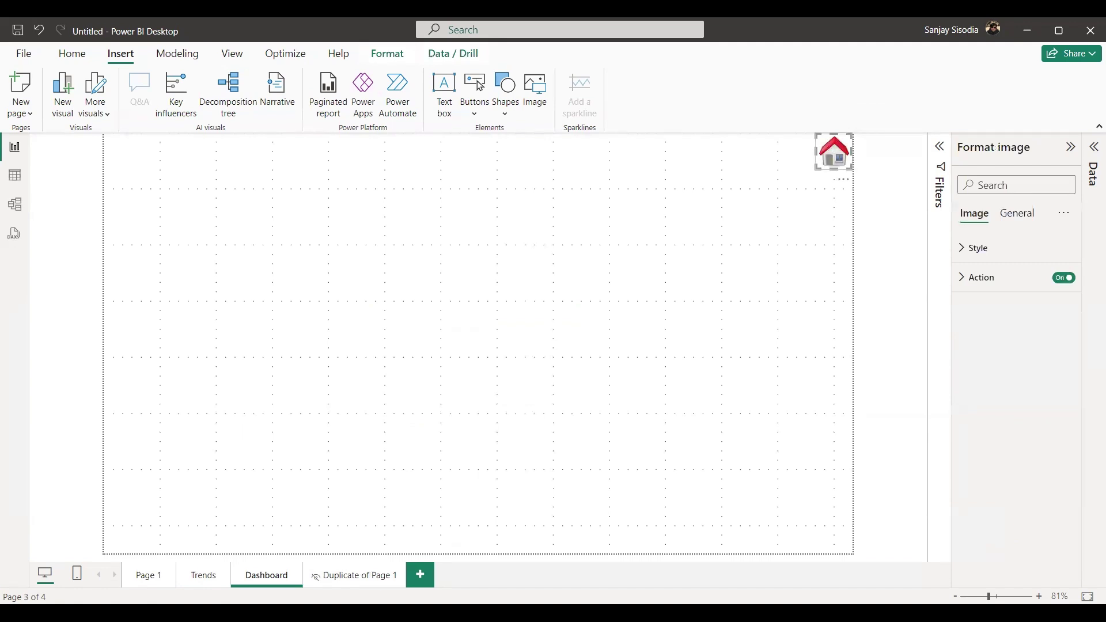
{"action": "left_click", "coordinate": [203, 576]}
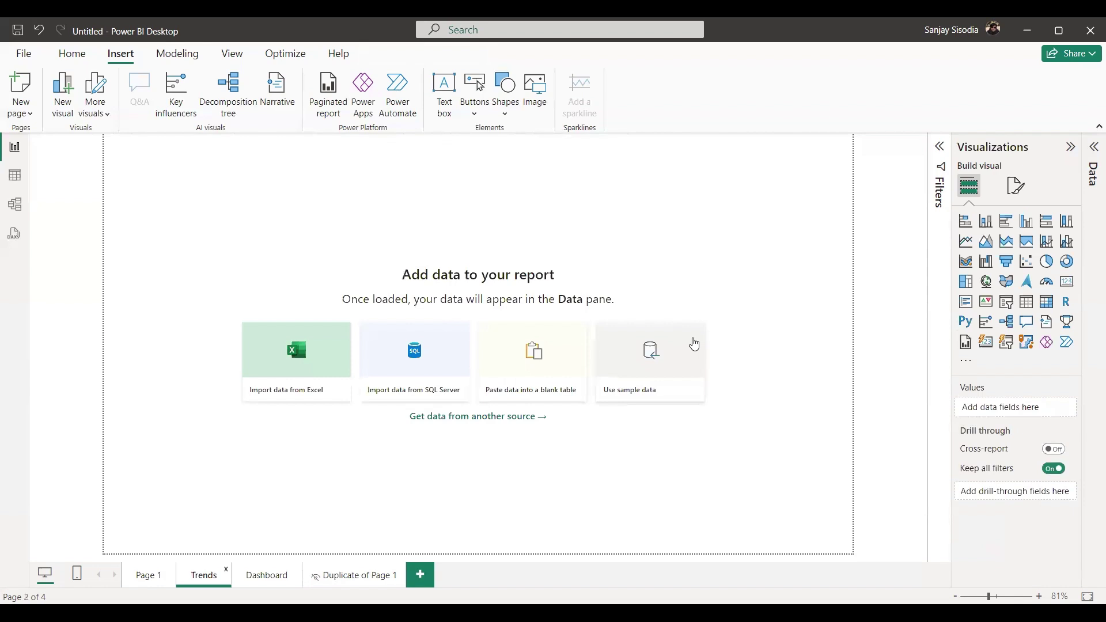
{"action": "key", "text": "ctrl+v"}
{"action": "left_click", "coordinate": [742, 340]}
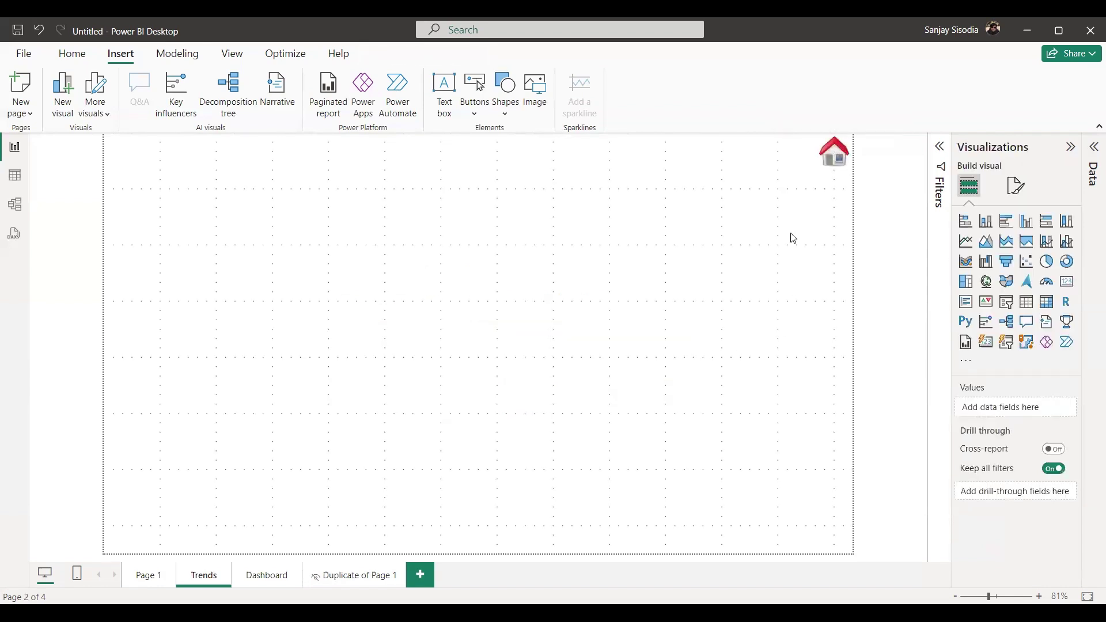
Test the navigation between Page 1, Dashboard and Trends by following the home image links and the Dashboard and Trends button links.
{"action": "left_click", "coordinate": [833, 161], "text": "ctrl"}
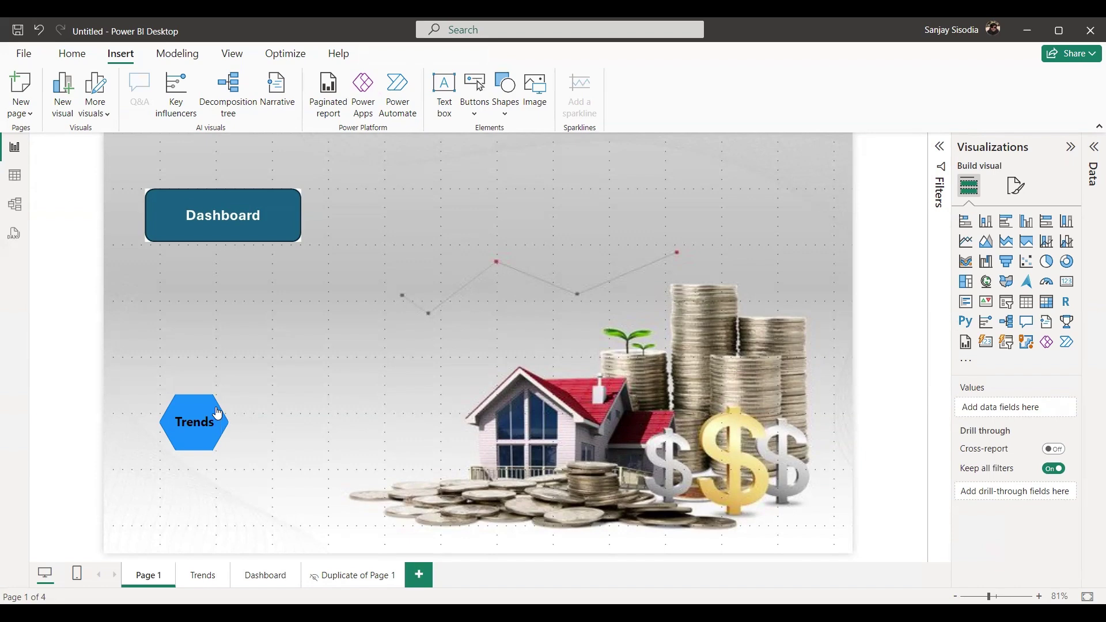
{"action": "left_click", "coordinate": [282, 576]}
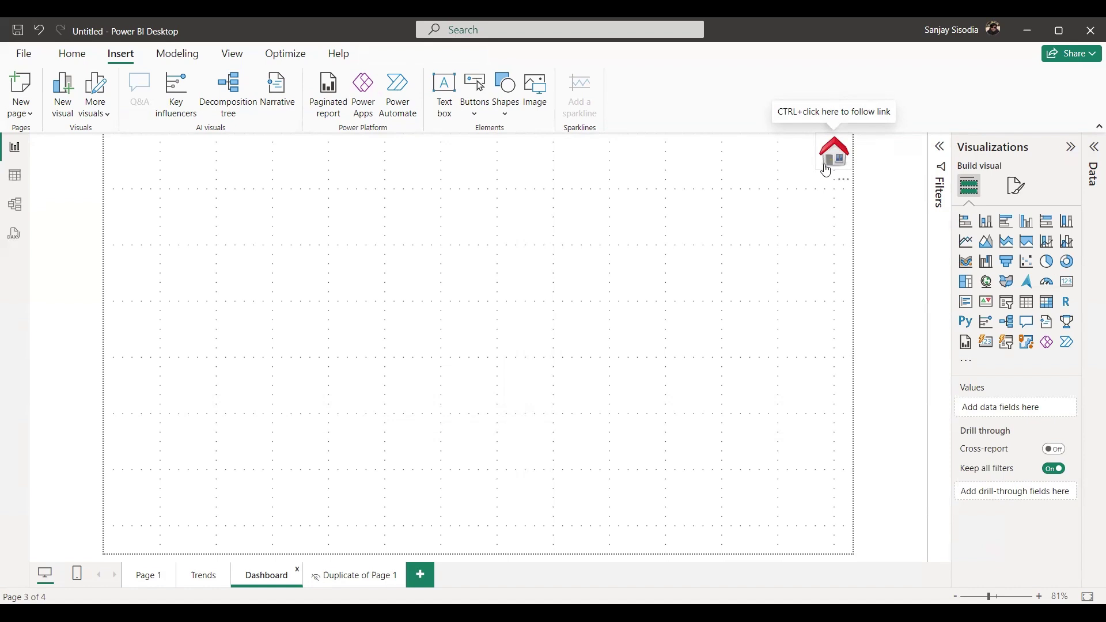
{"action": "left_click", "coordinate": [149, 576]}
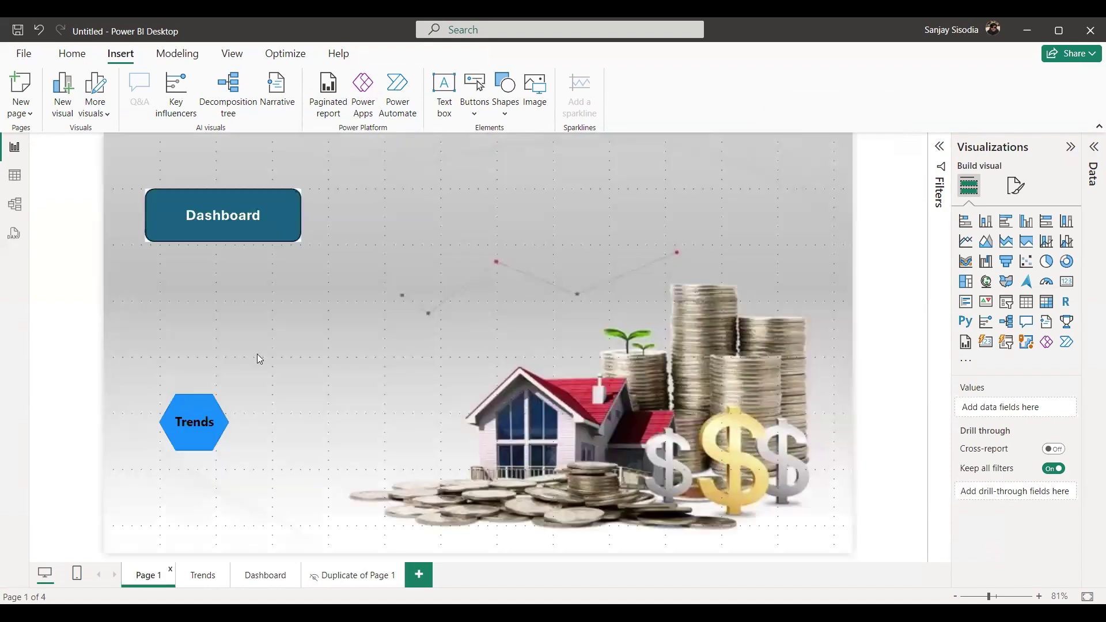
{"action": "left_click", "coordinate": [224, 231], "text": "ctrl"}
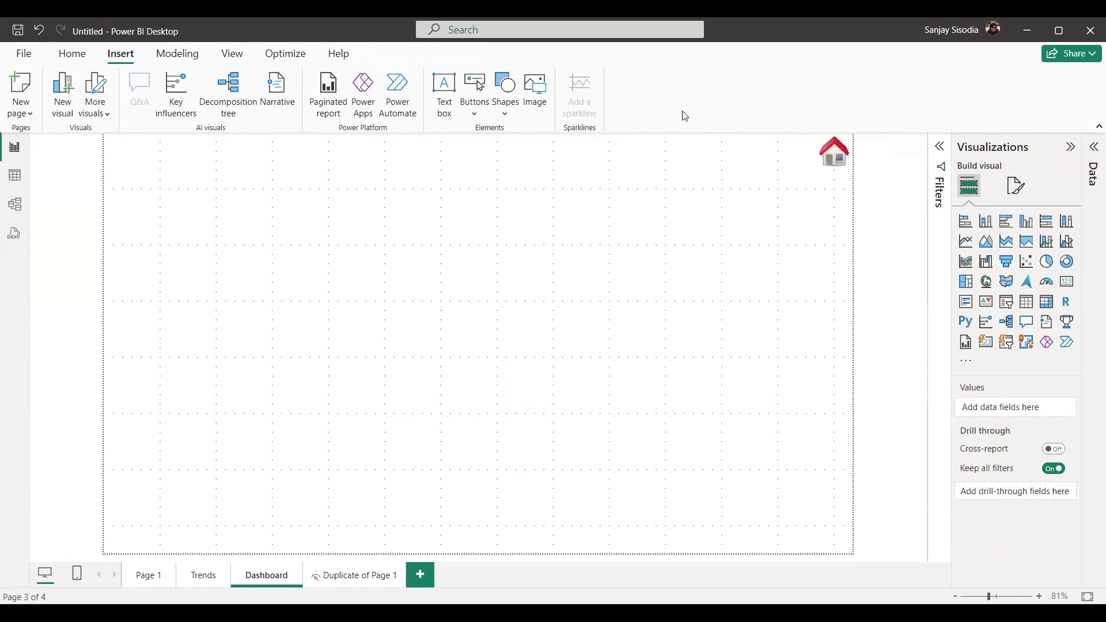
{"action": "left_click", "coordinate": [830, 169], "text": "ctrl"}
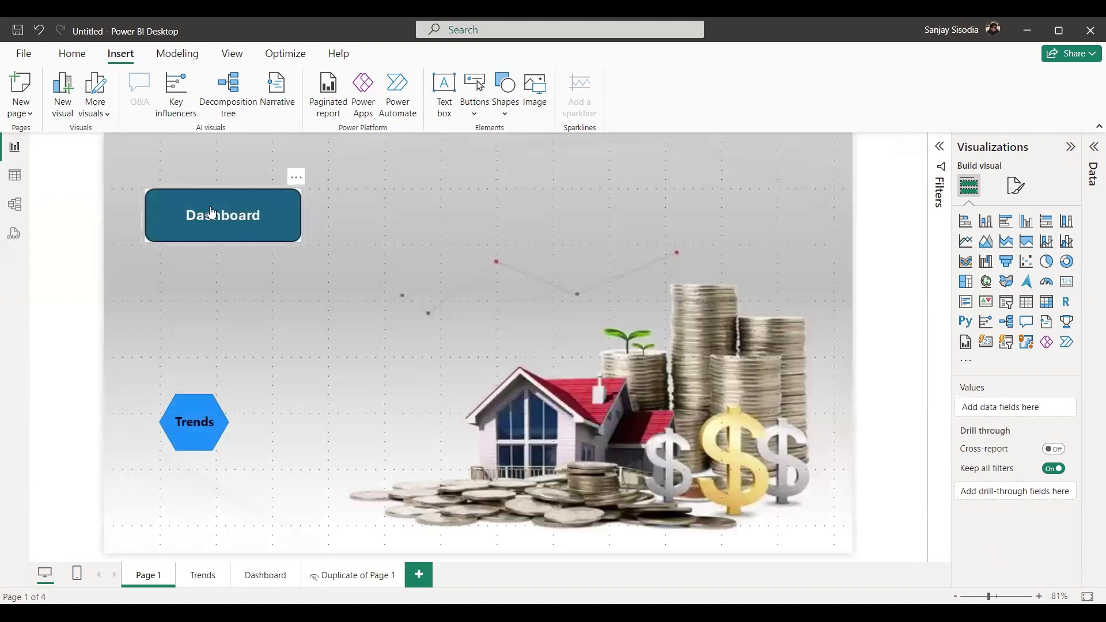
{"action": "left_click", "coordinate": [188, 408], "text": "ctrl"}
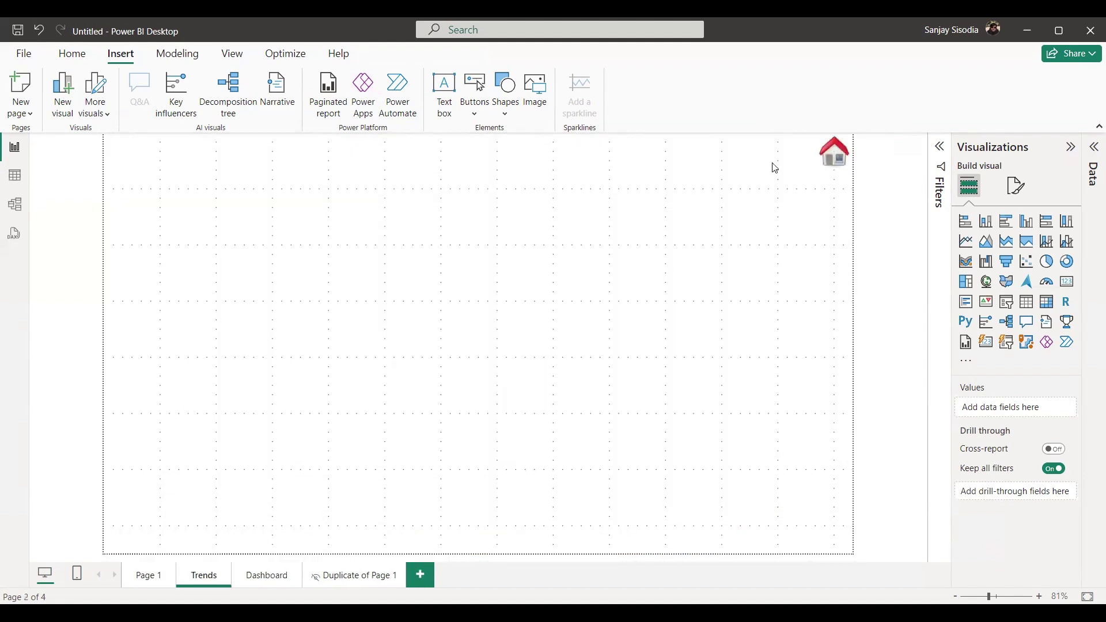
{"action": "left_click", "coordinate": [836, 157], "text": "ctrl"}
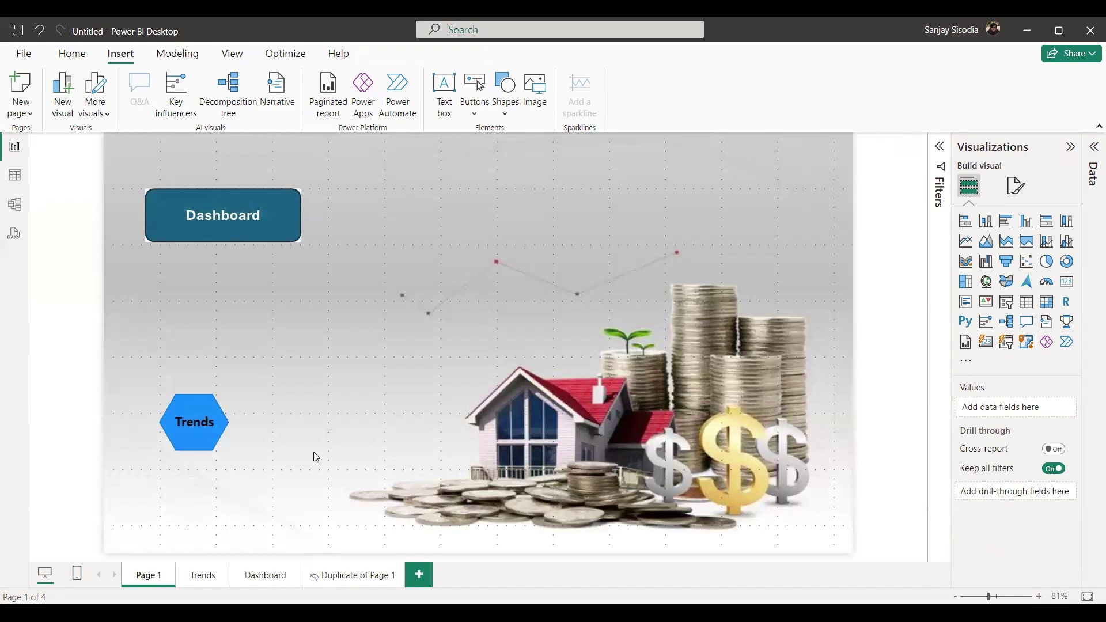